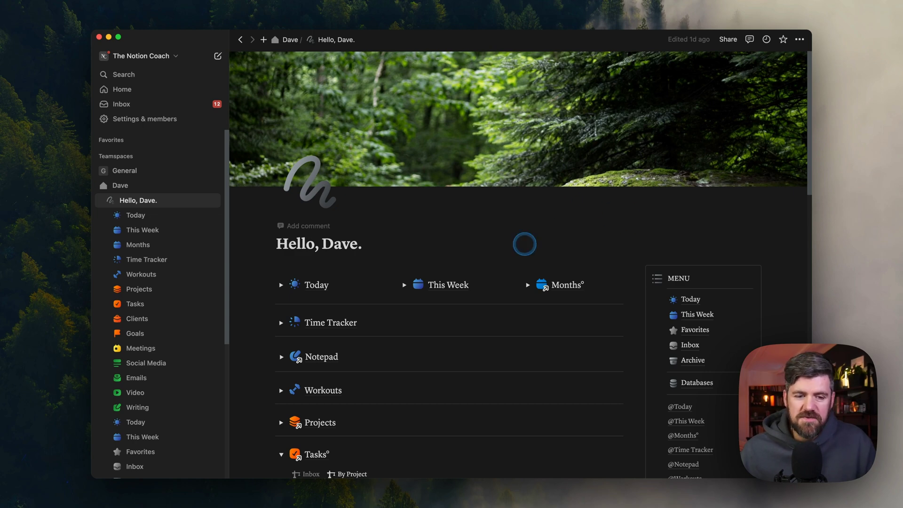
{"action": "scroll", "coordinate": [140, 228], "scroll_direction": "down", "scroll_amount": 1}
{"action": "scroll", "coordinate": [343, 302], "scroll_direction": "down", "scroll_amount": 1}
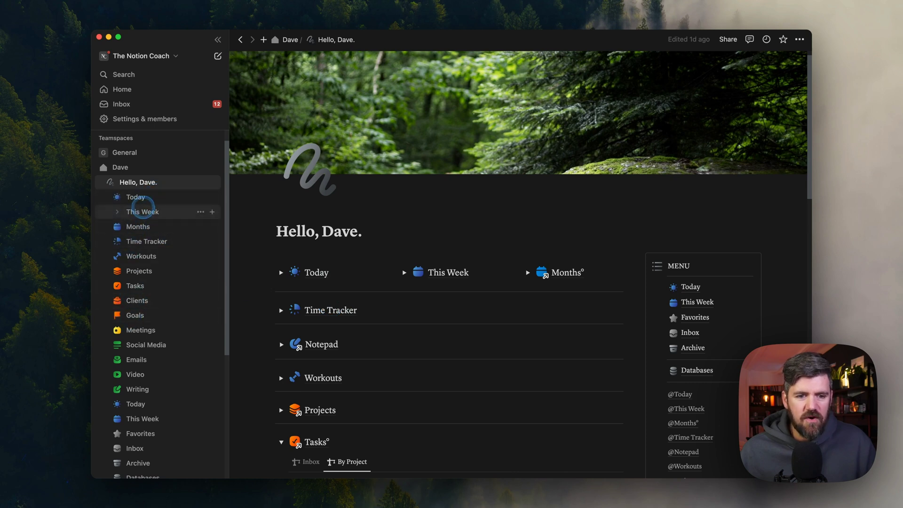
{"action": "scroll", "coordinate": [145, 289], "scroll_direction": "down", "scroll_amount": 1}
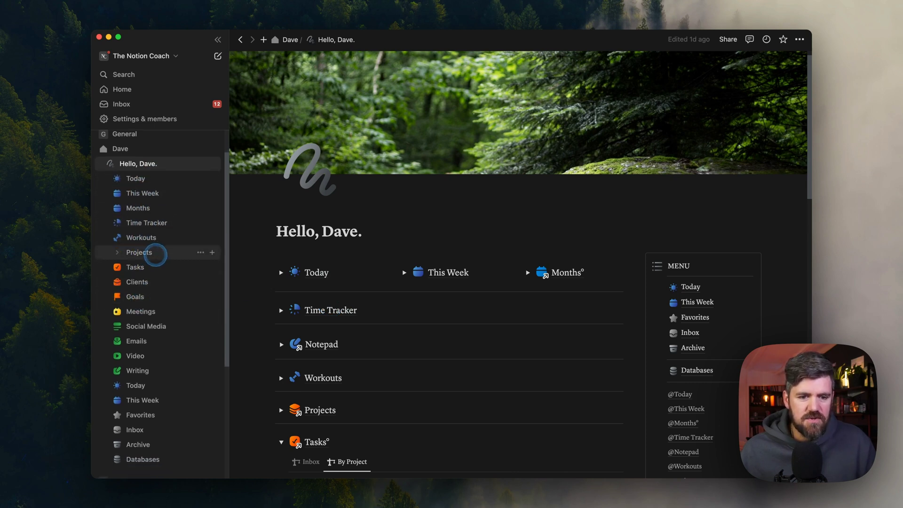
{"action": "scroll", "coordinate": [167, 303], "scroll_direction": "down", "scroll_amount": 2}
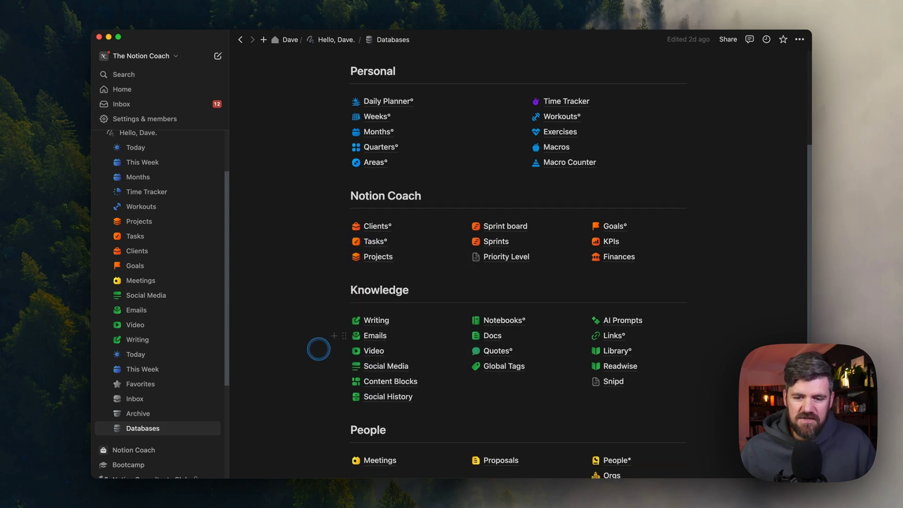
{"action": "scroll", "coordinate": [317, 349], "scroll_direction": "down", "scroll_amount": 2}
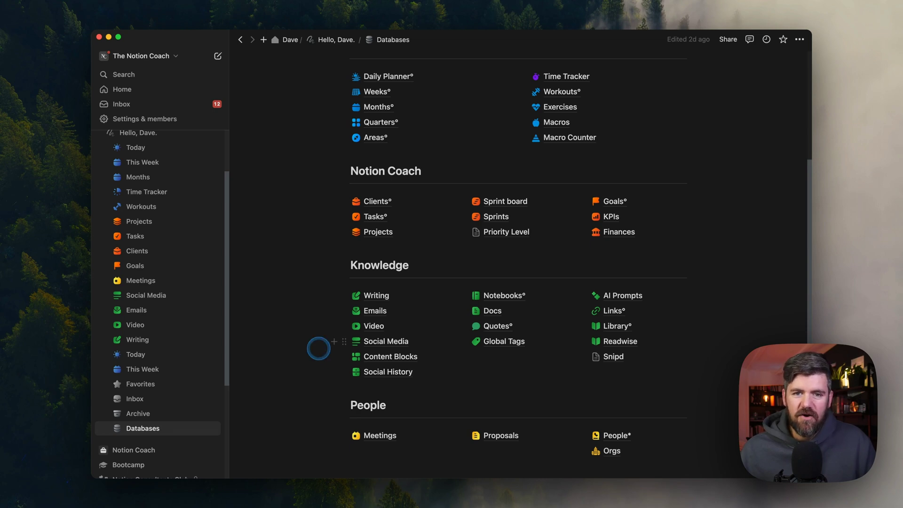
{"action": "scroll", "coordinate": [317, 349], "scroll_direction": "up", "scroll_amount": 2}
{"action": "scroll", "coordinate": [320, 345], "scroll_direction": "up", "scroll_amount": 3}
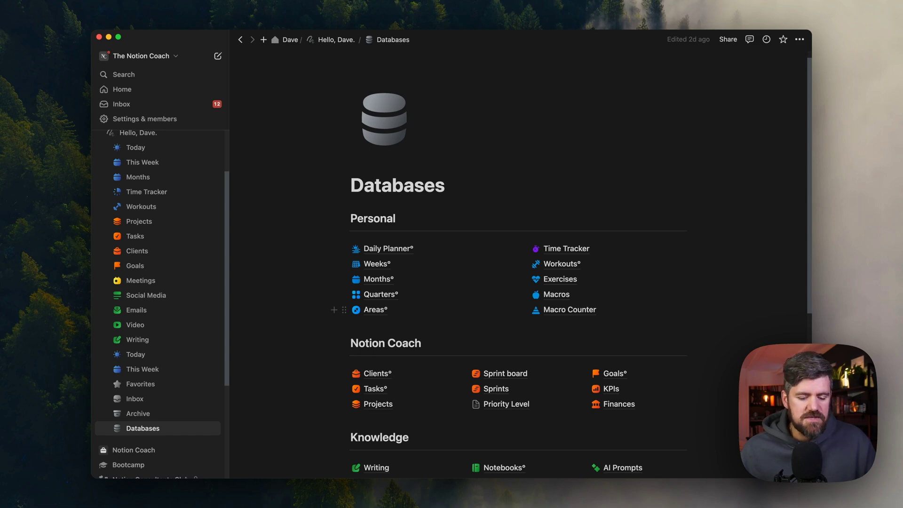
Leave the Databases page and bring up Mission Control to switch to the browser
{"action": "left_click", "coordinate": [325, 311]}
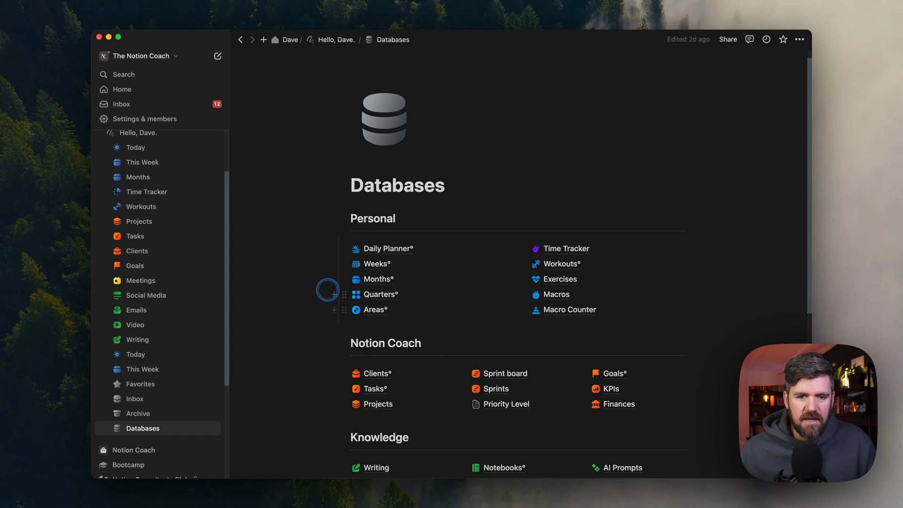
{"action": "key", "text": "ctrl+Up"}
Bring Streamline forward and return to its full premium icon catalogue
{"action": "left_click", "coordinate": [582, 183]}
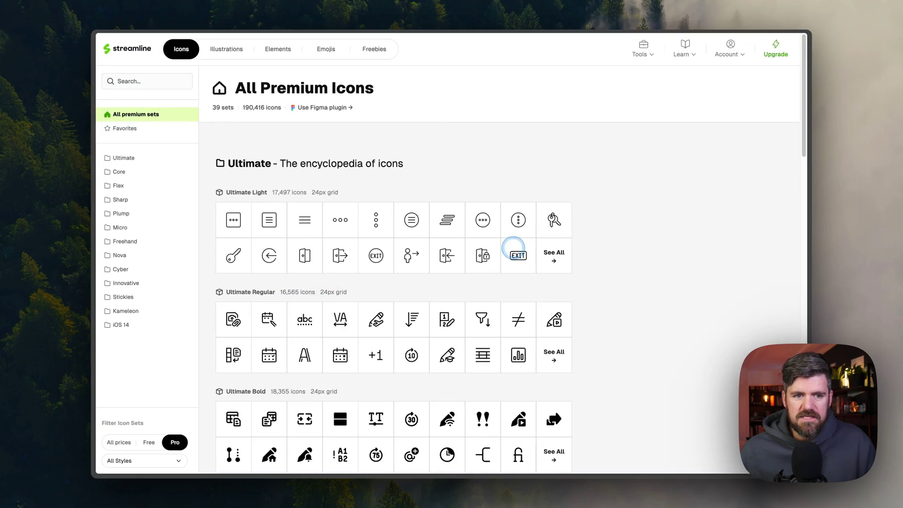
{"action": "left_click", "coordinate": [133, 52]}
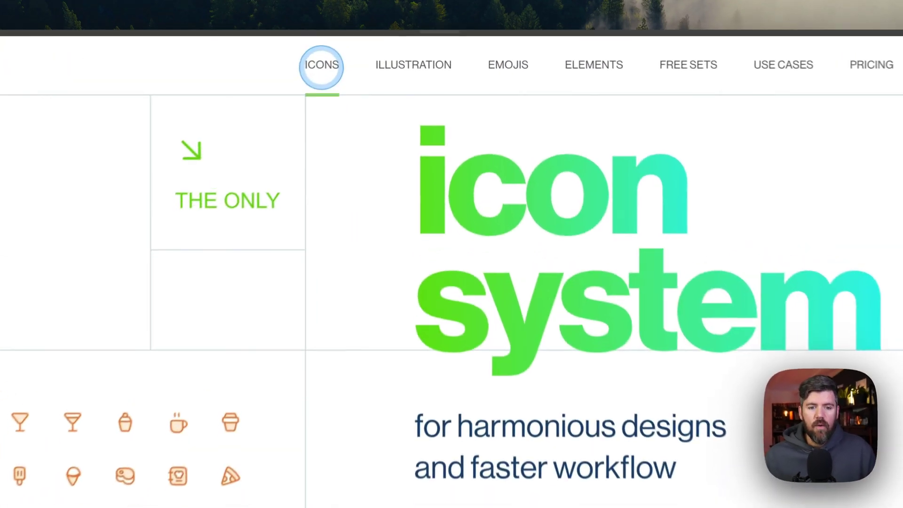
{"action": "left_click", "coordinate": [389, 47]}
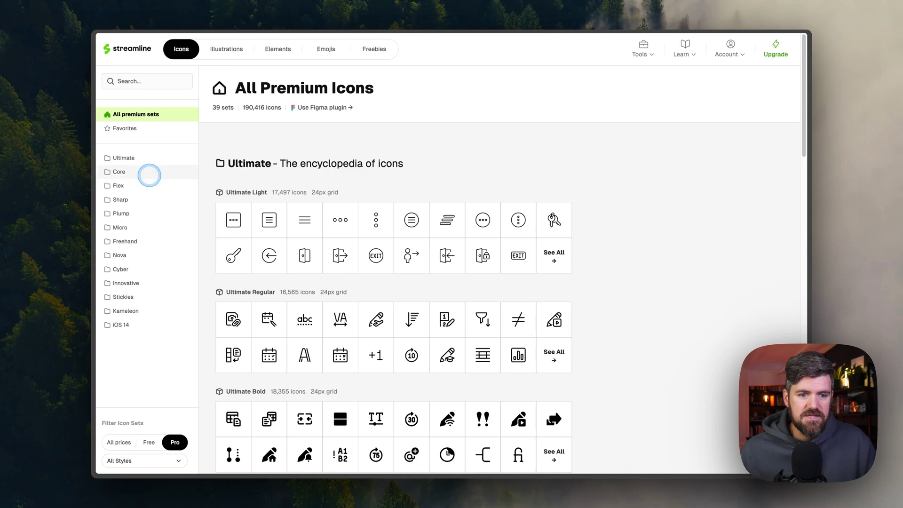
Select the House 1 icon in Ultimate Light and set its export file type to PNG
{"action": "left_click", "coordinate": [240, 223]}
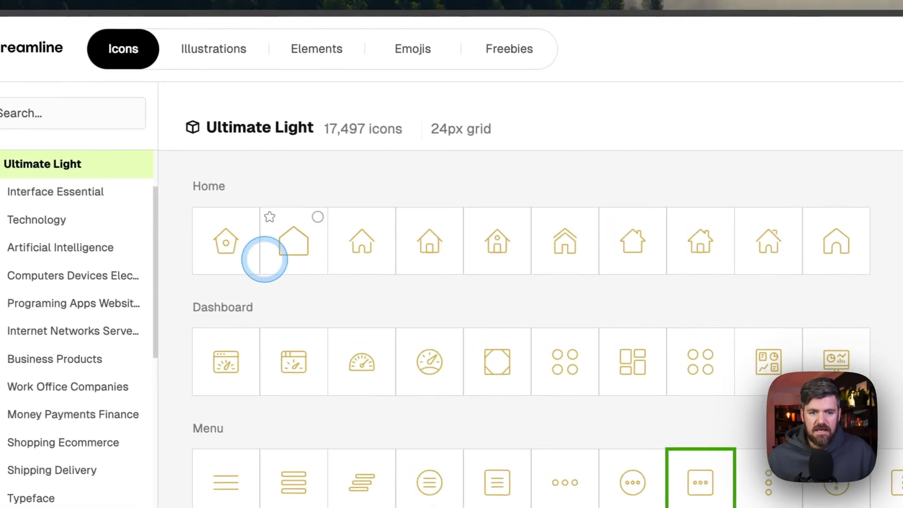
{"action": "left_click", "coordinate": [381, 248]}
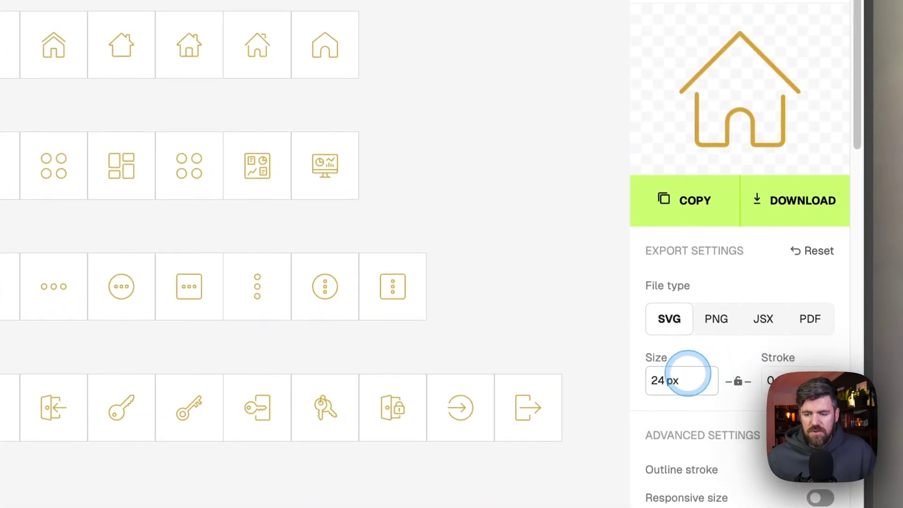
{"action": "left_click", "coordinate": [722, 319]}
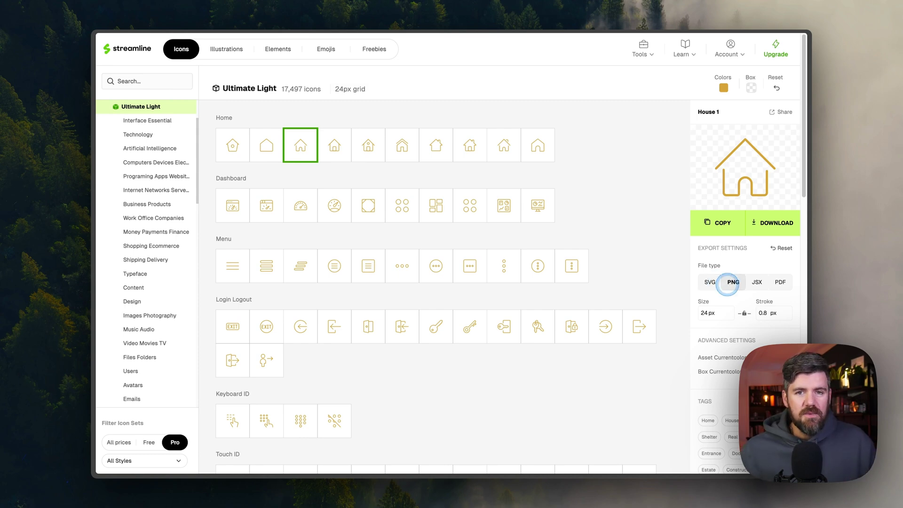
{"action": "left_click", "coordinate": [709, 281]}
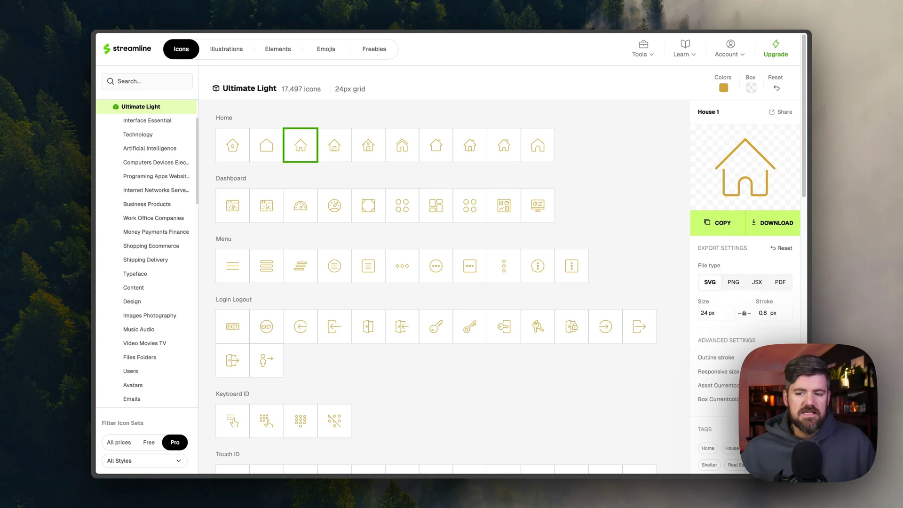
{"action": "left_click", "coordinate": [734, 282]}
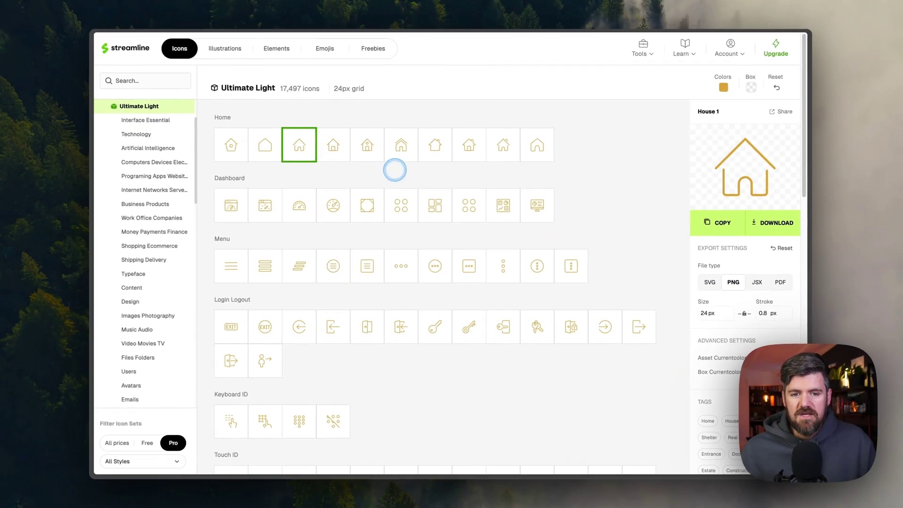
{"action": "scroll", "coordinate": [721, 282], "scroll_direction": "down", "scroll_amount": 1}
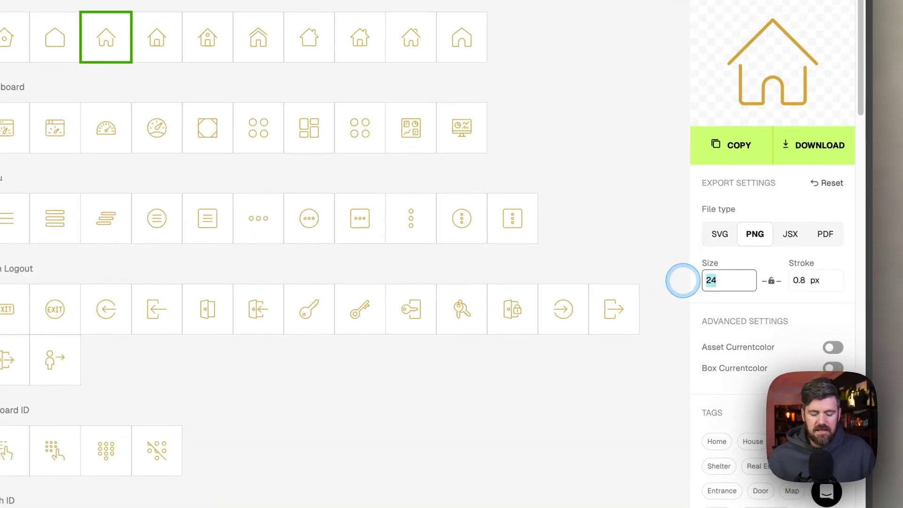
{"action": "type", "text": "250"}
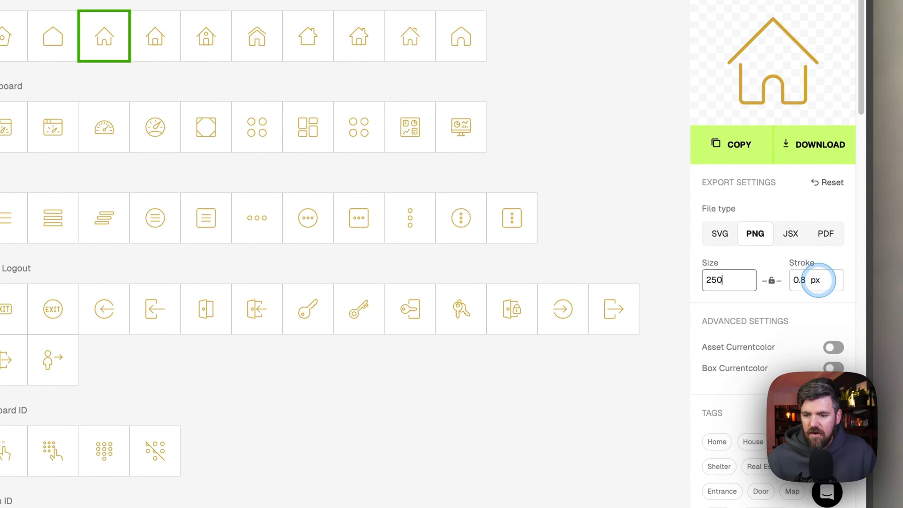
Set the House 1 icon's stroke to 10 px and download it as a PNG
{"action": "double_click", "coordinate": [803, 279]}
{"action": "type", "text": "2."}
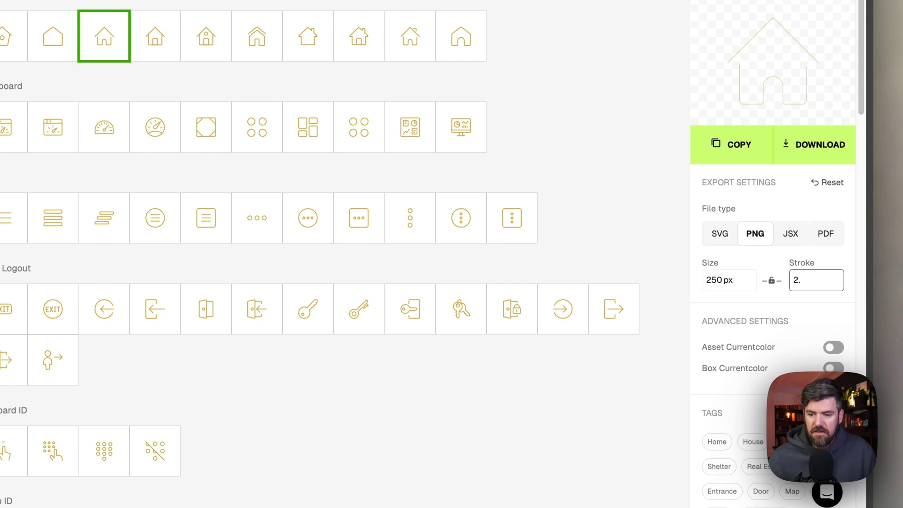
{"action": "key", "text": "Return"}
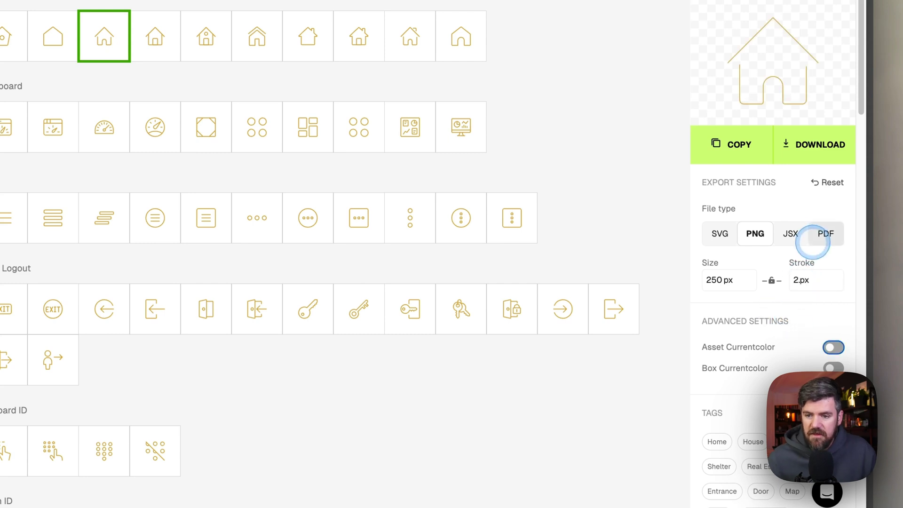
{"action": "left_click", "coordinate": [804, 279]}
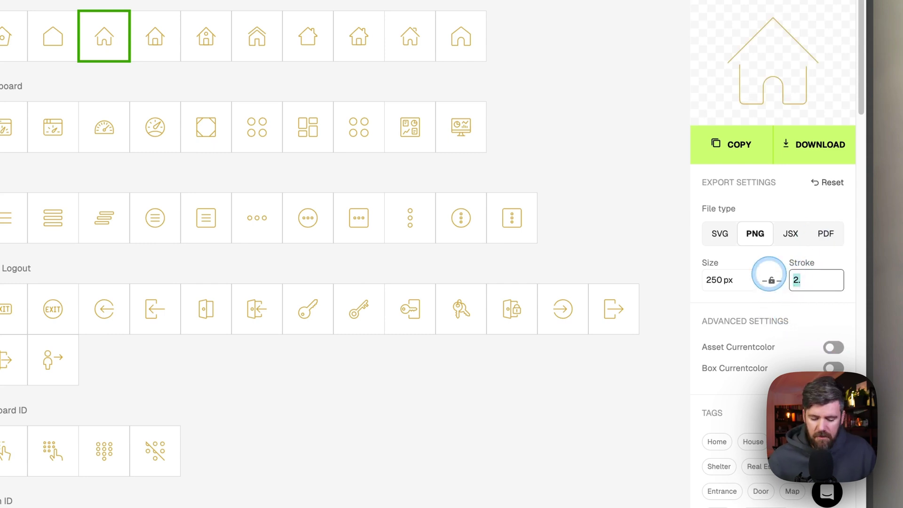
{"action": "type", "text": "1"}
{"action": "type", "text": "0"}
{"action": "key", "text": "Return"}
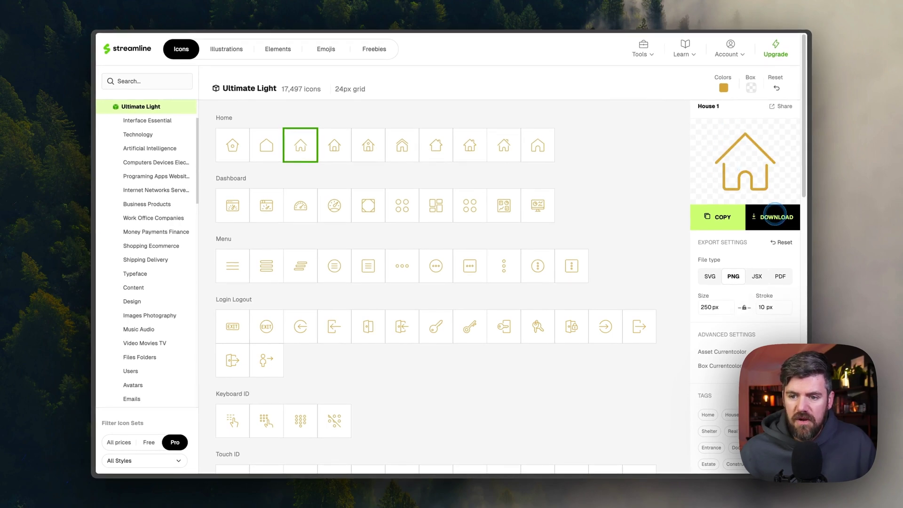
{"action": "left_click", "coordinate": [775, 211]}
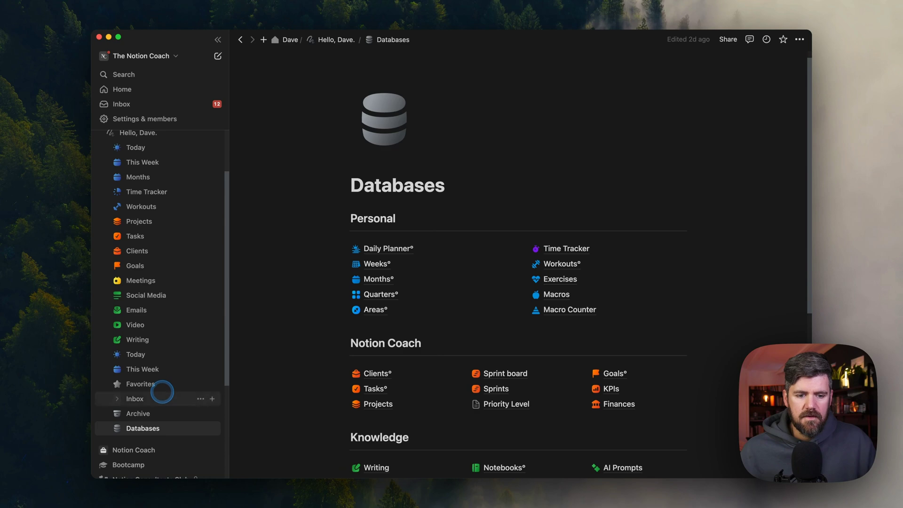
{"action": "scroll", "coordinate": [162, 392], "scroll_direction": "down", "scroll_amount": 2}
{"action": "scroll", "coordinate": [162, 395], "scroll_direction": "down", "scroll_amount": 3}
{"action": "scroll", "coordinate": [161, 392], "scroll_direction": "up", "scroll_amount": 8}
Bring up custom image icons for the Goals Hub | New Icons page
{"action": "left_click", "coordinate": [136, 171]}
{"action": "left_click", "coordinate": [145, 185]}
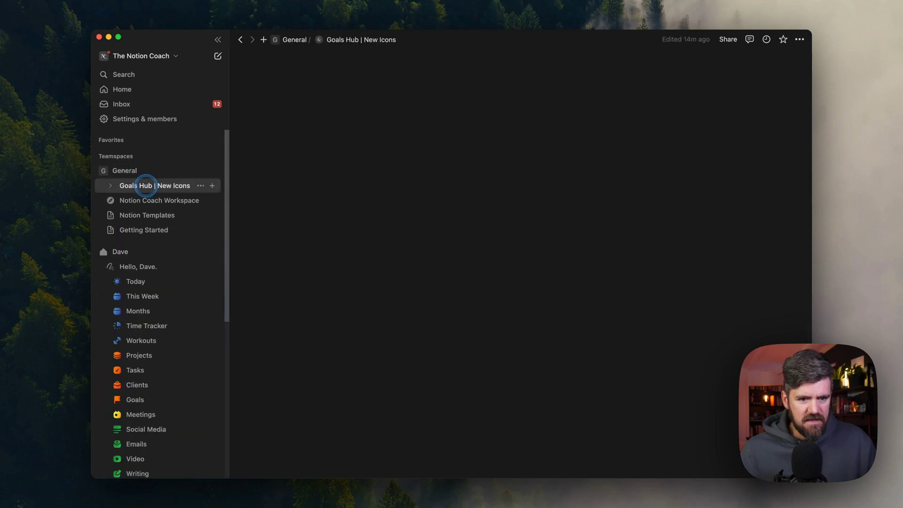
{"action": "left_click", "coordinate": [218, 39]}
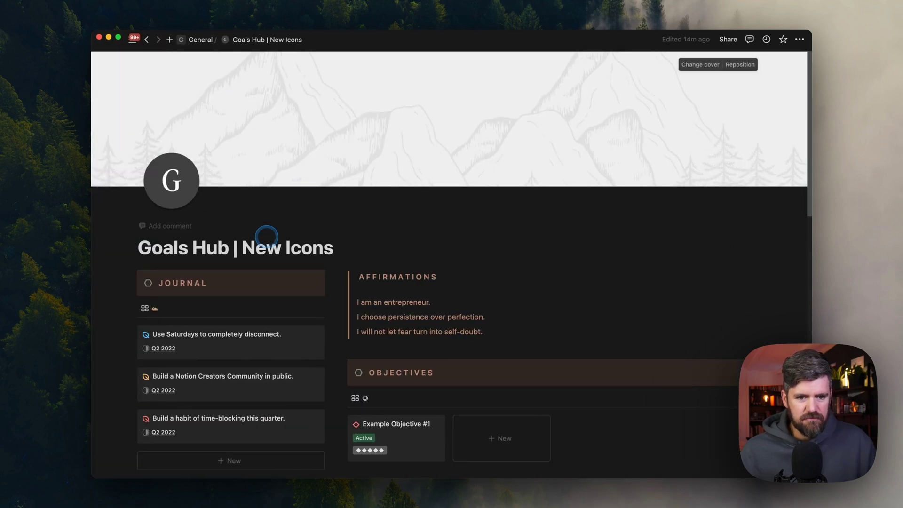
{"action": "left_click", "coordinate": [176, 183]}
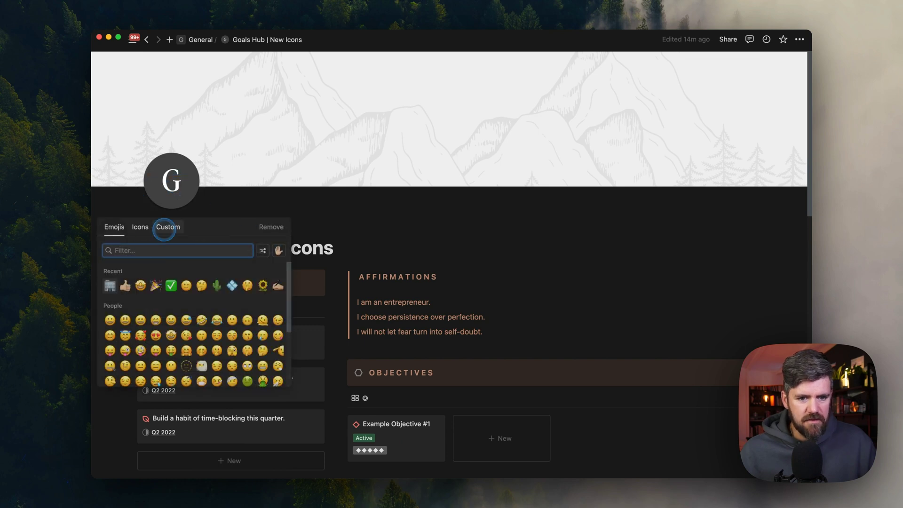
{"action": "left_click", "coordinate": [168, 226]}
Upload House Streamline Ultimate.png from Downloads as the page icon
{"action": "left_click", "coordinate": [172, 276]}
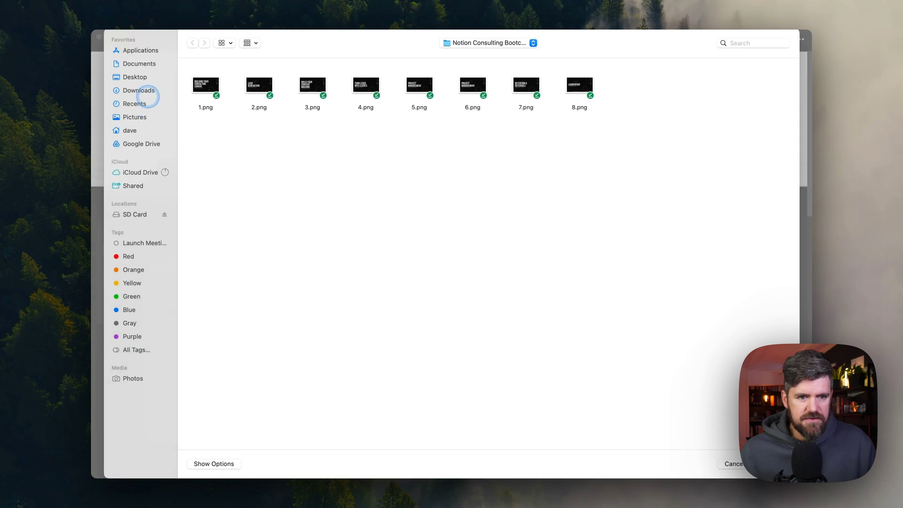
{"action": "left_click", "coordinate": [141, 91]}
{"action": "left_click", "coordinate": [210, 88]}
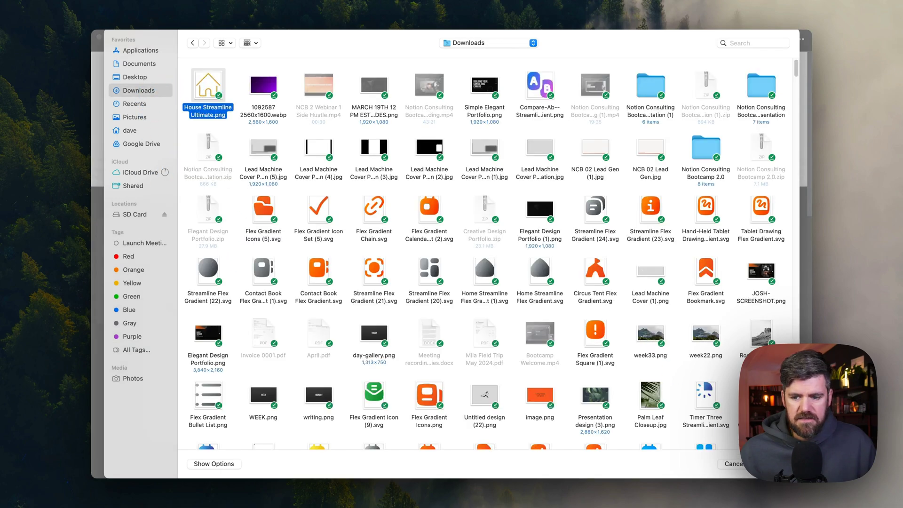
{"action": "key", "text": "Return"}
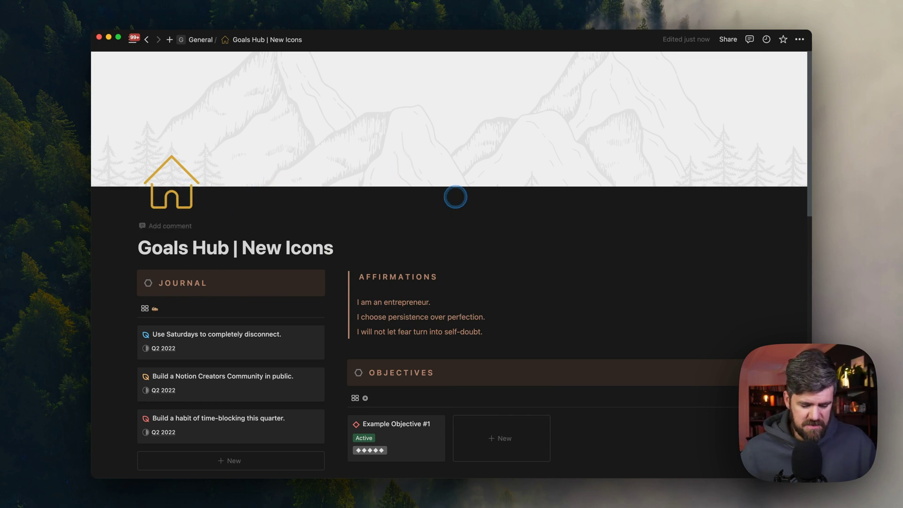
Switch Notion to the light theme to check the new house icon
{"action": "key", "text": "super+shift+l"}
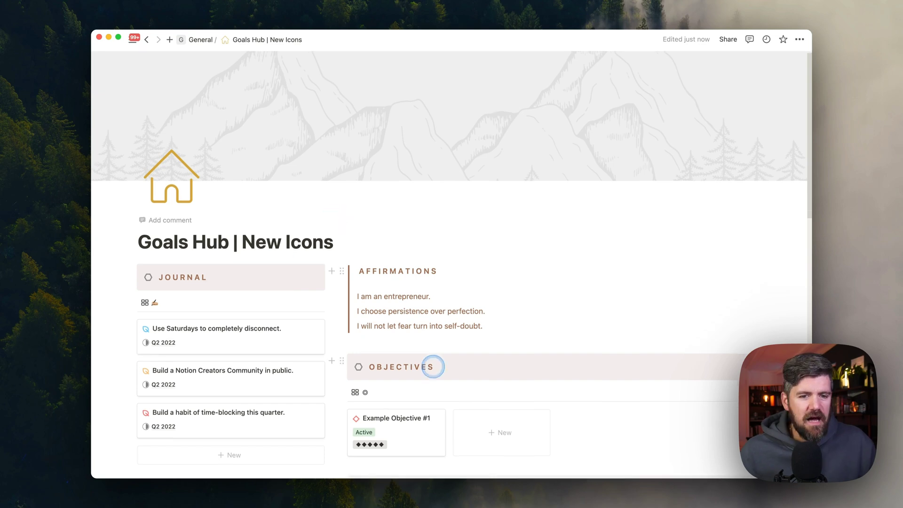
{"action": "scroll", "coordinate": [485, 380], "scroll_direction": "down", "scroll_amount": 15}
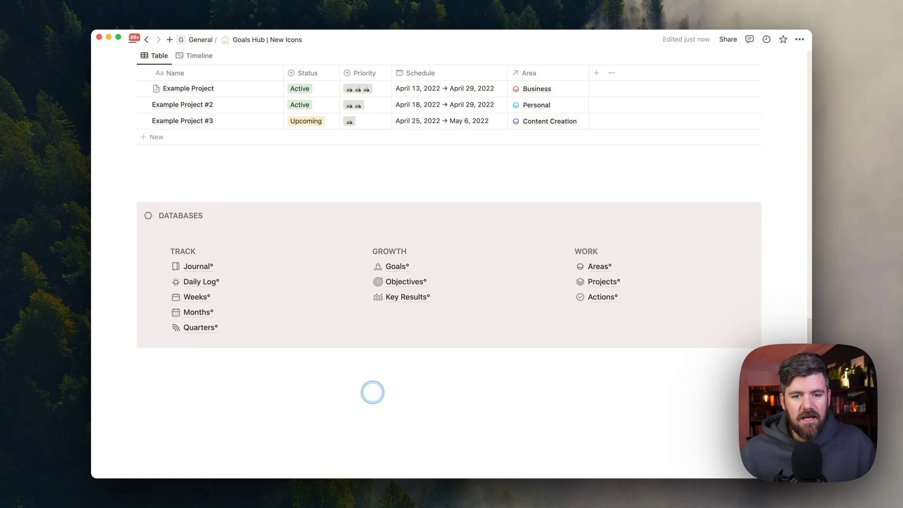
Bring the Streamline window forward and navigate to the Flex Gradient icon set
{"action": "key", "text": "ctrl+Up"}
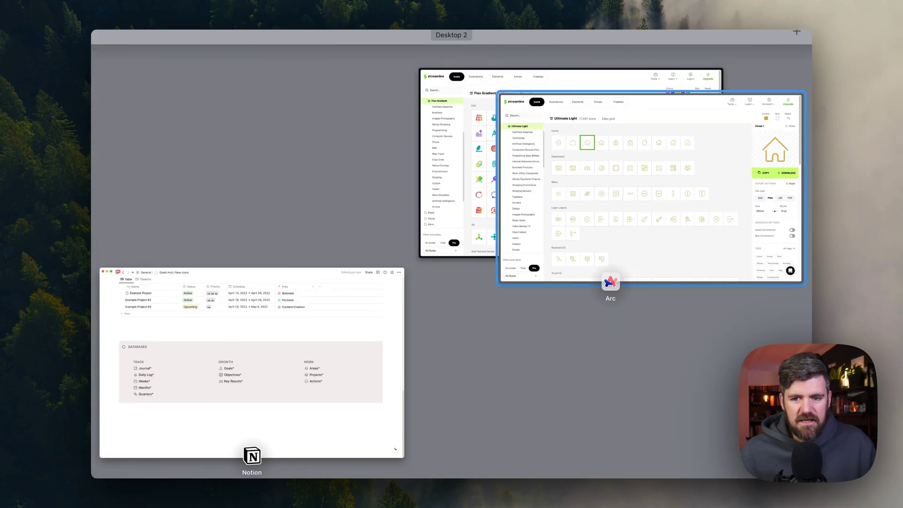
{"action": "left_click", "coordinate": [565, 198]}
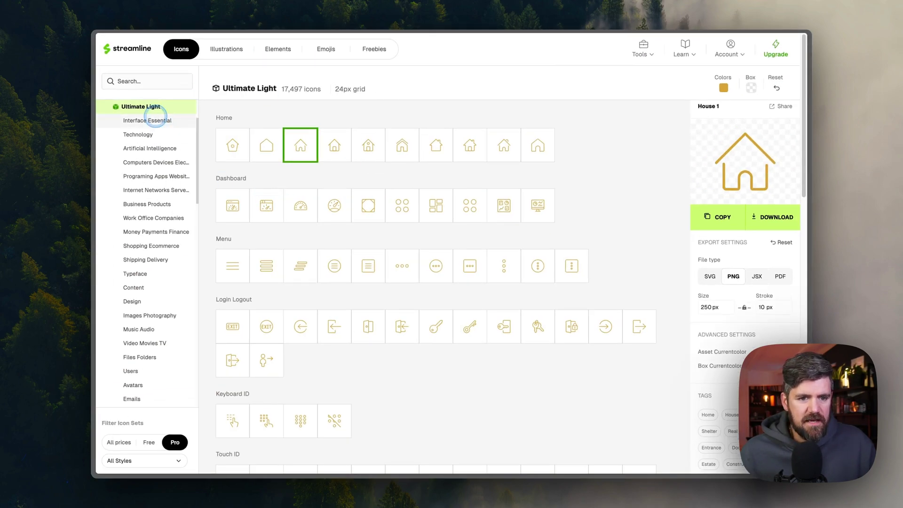
{"action": "scroll", "coordinate": [151, 120], "scroll_direction": "up", "scroll_amount": 1}
{"action": "left_click", "coordinate": [92, 143]}
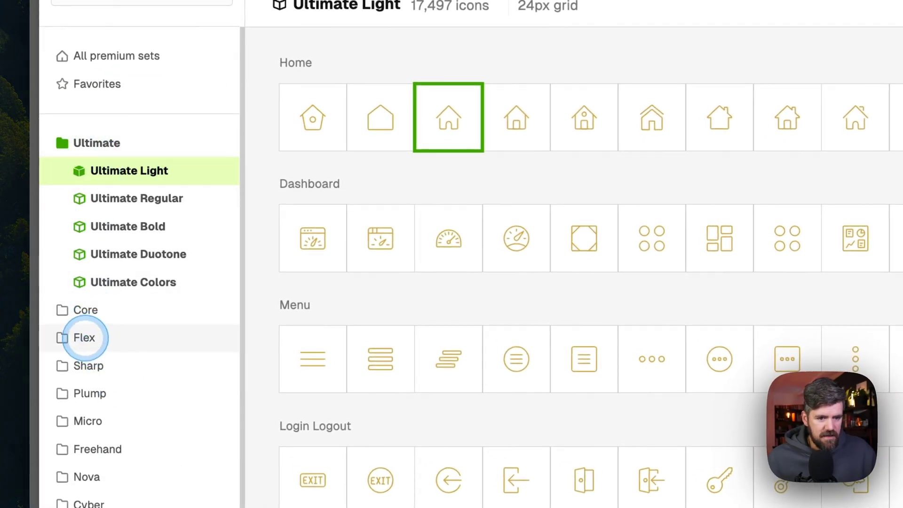
{"action": "left_click", "coordinate": [89, 337]}
{"action": "left_click", "coordinate": [127, 338]}
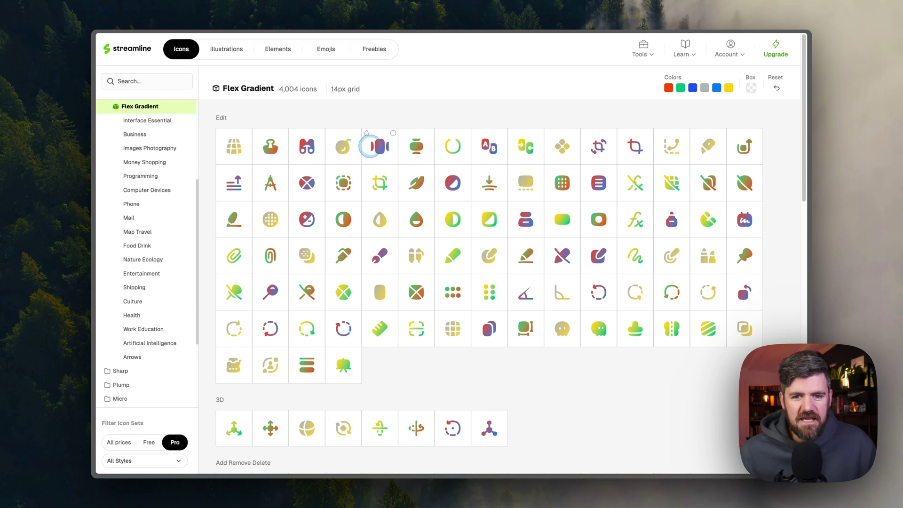
Set the 3d Perspective Grid icon's first gradient colour to medium blue and pick a saved blue for the second
{"action": "left_click", "coordinate": [250, 150]}
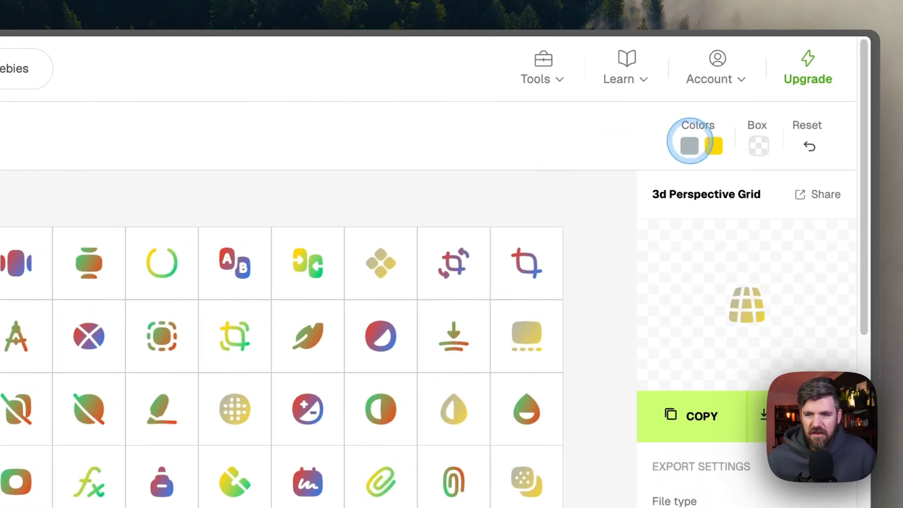
{"action": "left_click", "coordinate": [690, 146]}
{"action": "left_click_drag", "start_coordinate": [558, 265], "coordinate": [556, 224]}
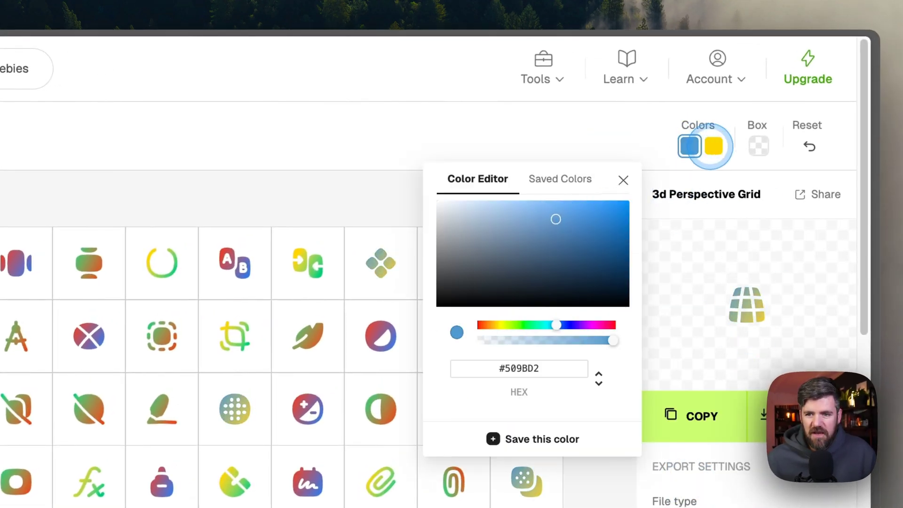
{"action": "left_click", "coordinate": [714, 145]}
{"action": "left_click", "coordinate": [562, 182]}
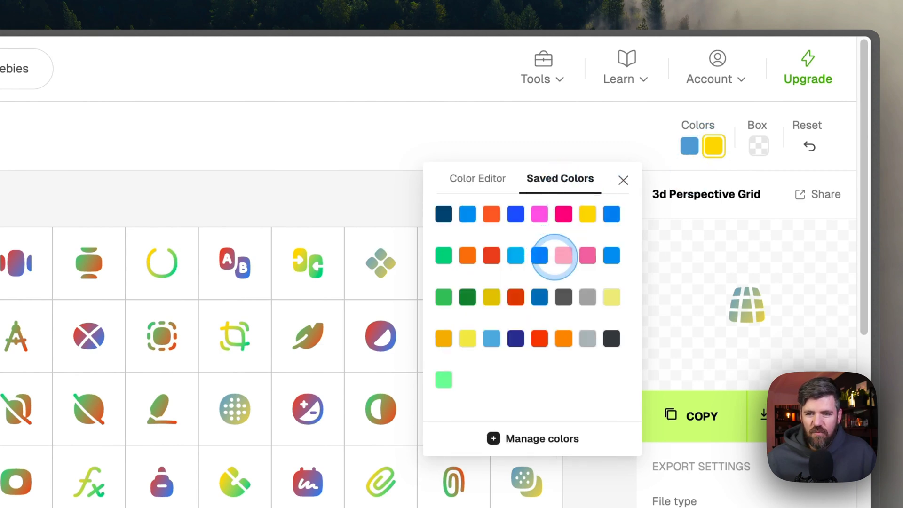
{"action": "left_click", "coordinate": [540, 256]}
Adjust the second gradient colour to a light blue, ending at #AAD2FB
{"action": "left_click", "coordinate": [486, 178]}
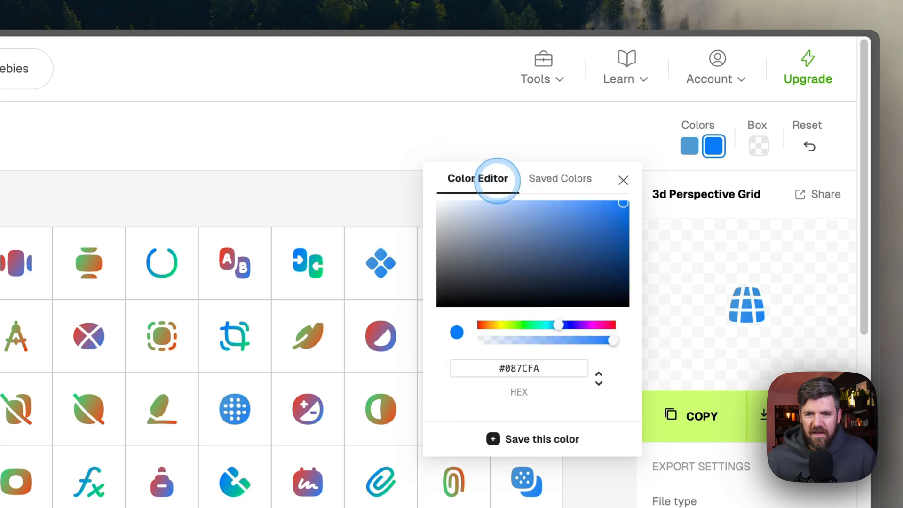
{"action": "left_click_drag", "start_coordinate": [540, 262], "coordinate": [526, 261]}
{"action": "left_click_drag", "start_coordinate": [579, 236], "coordinate": [470, 200]}
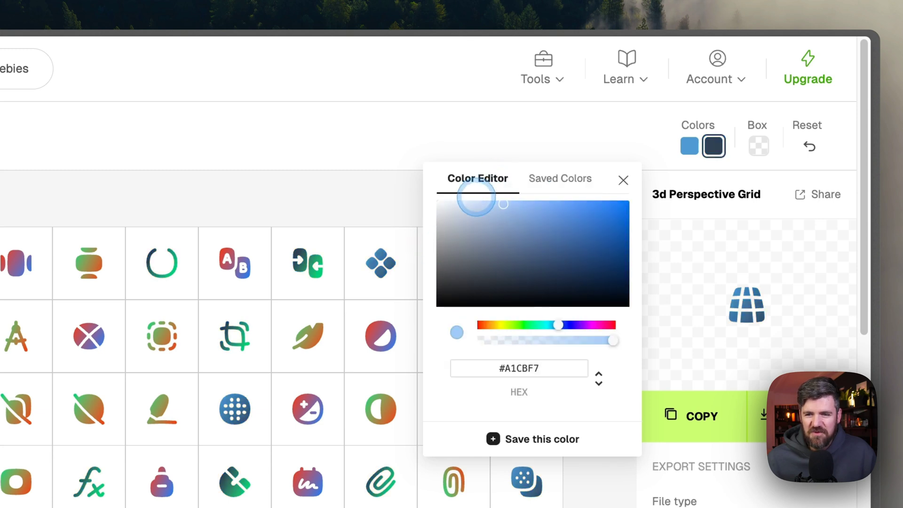
{"action": "left_click", "coordinate": [506, 224]}
{"action": "left_click", "coordinate": [500, 203]}
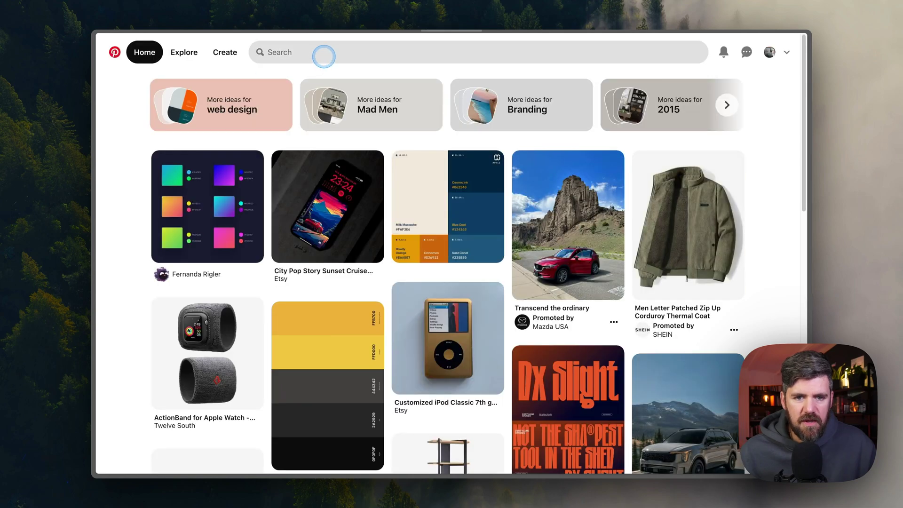
Search Pinterest for 'color gradient ui icon orange' and open the yellow-to-orange gradient pin
{"action": "left_click", "coordinate": [314, 54]}
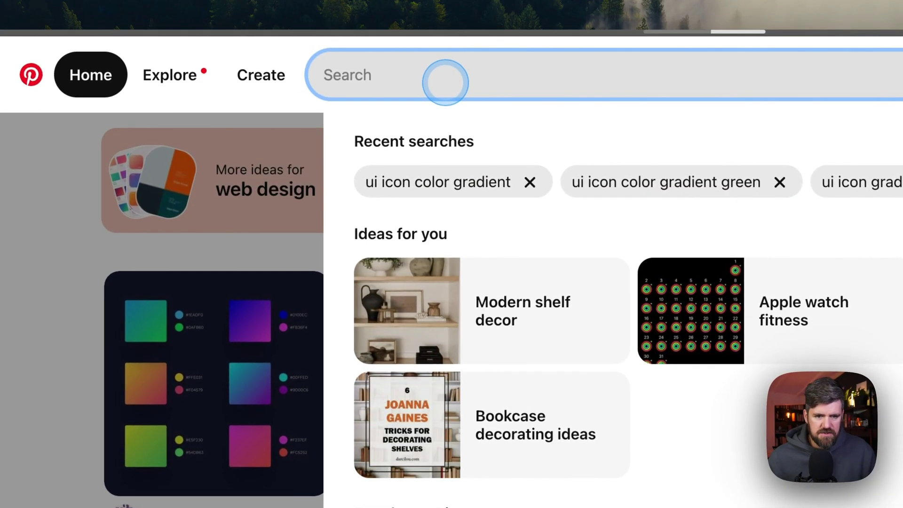
{"action": "type", "text": "color gradient ui icon orange"}
{"action": "key", "text": "Return"}
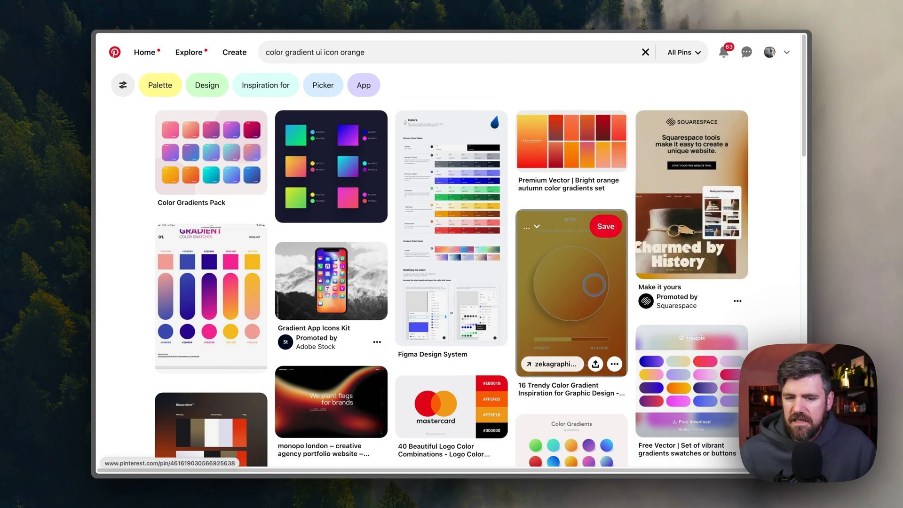
{"action": "mouse_move", "coordinate": [571, 282]}
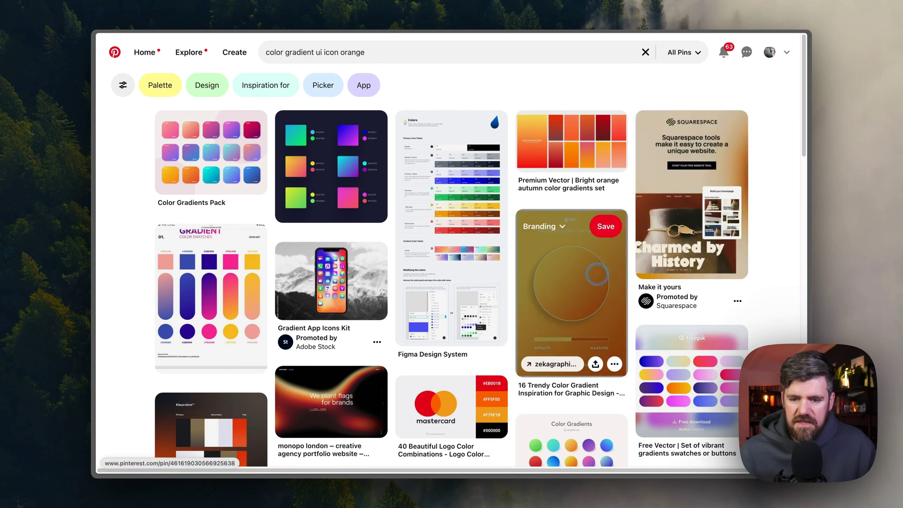
{"action": "left_click", "coordinate": [591, 270]}
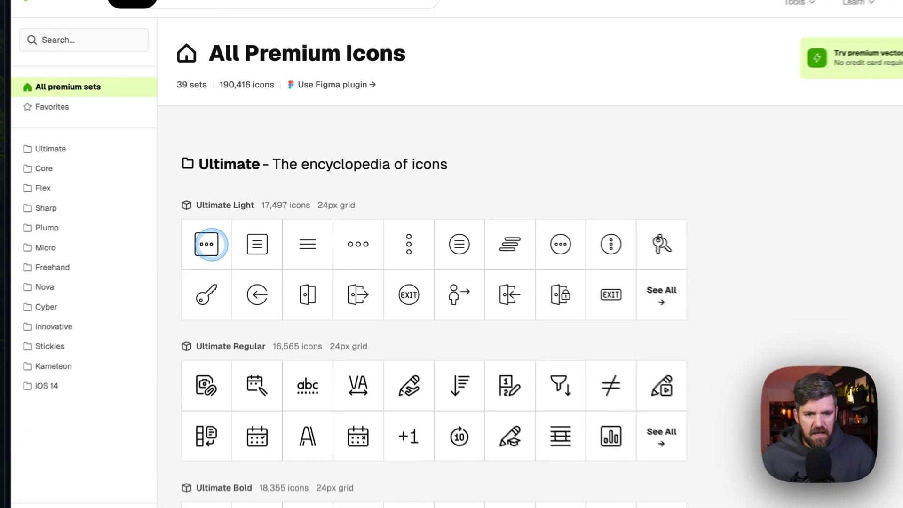
Download the Navigation Menu Horizontal icon as a 48 px PNG and dismiss the SVG upgrade offer
{"action": "left_click", "coordinate": [233, 225]}
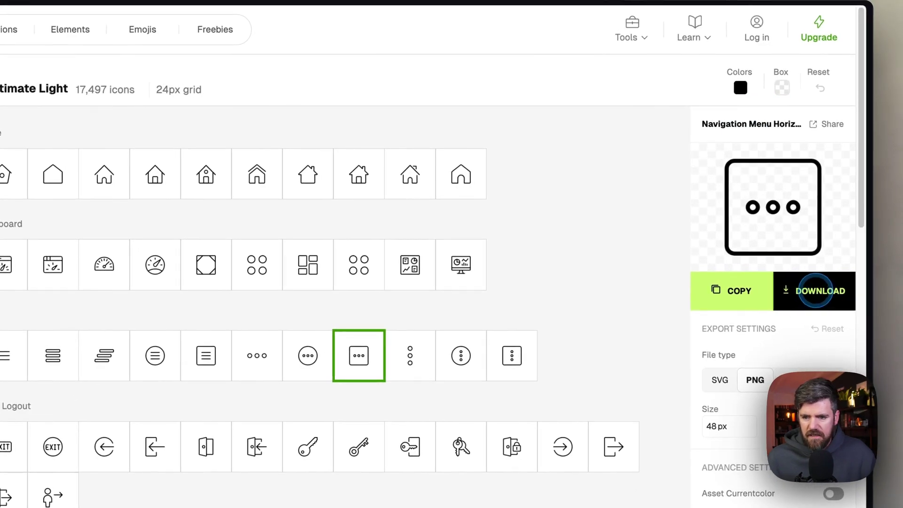
{"action": "left_click", "coordinate": [819, 290]}
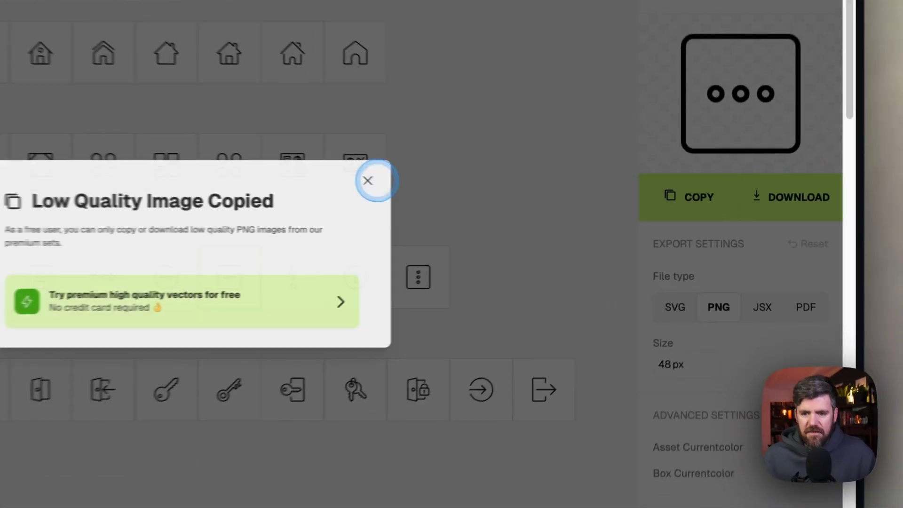
{"action": "left_click", "coordinate": [548, 213]}
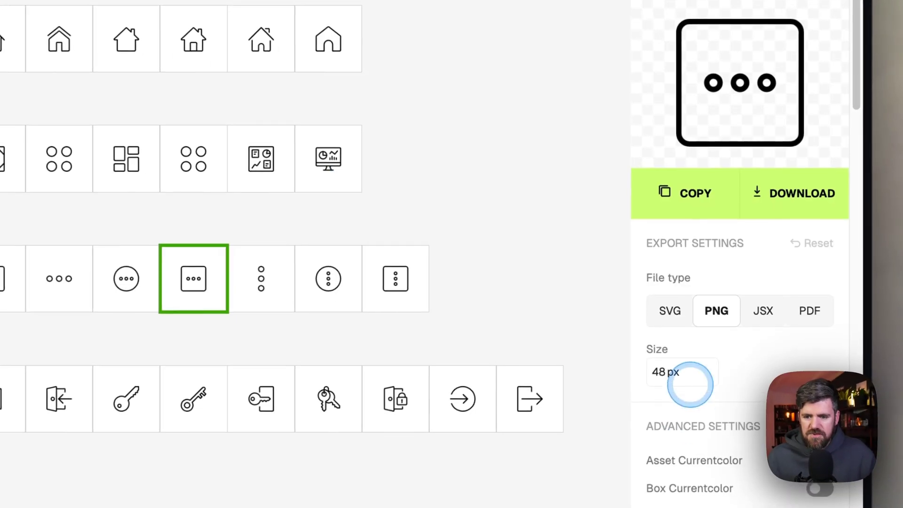
{"action": "left_click", "coordinate": [669, 310]}
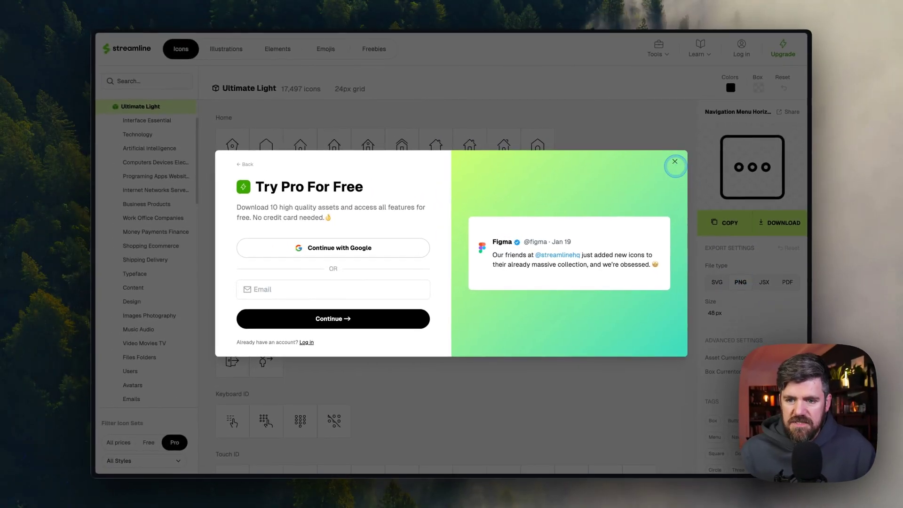
{"action": "left_click", "coordinate": [674, 162]}
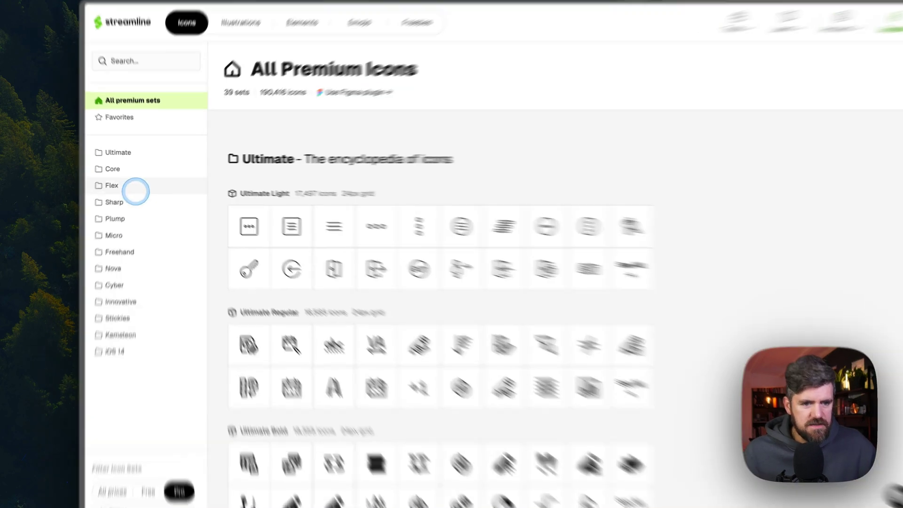
Search the Flex Gradient icon set for 'home', listing 34 results
{"action": "left_click", "coordinate": [135, 191]}
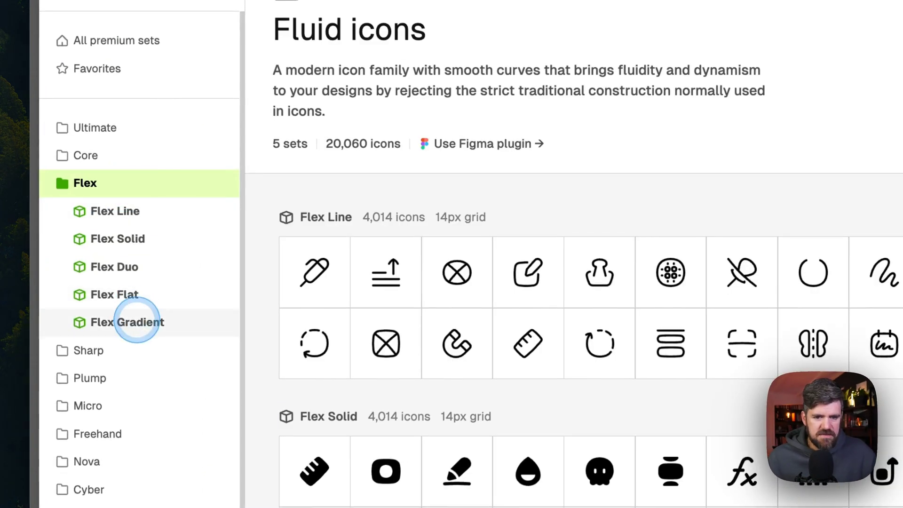
{"action": "left_click", "coordinate": [137, 320]}
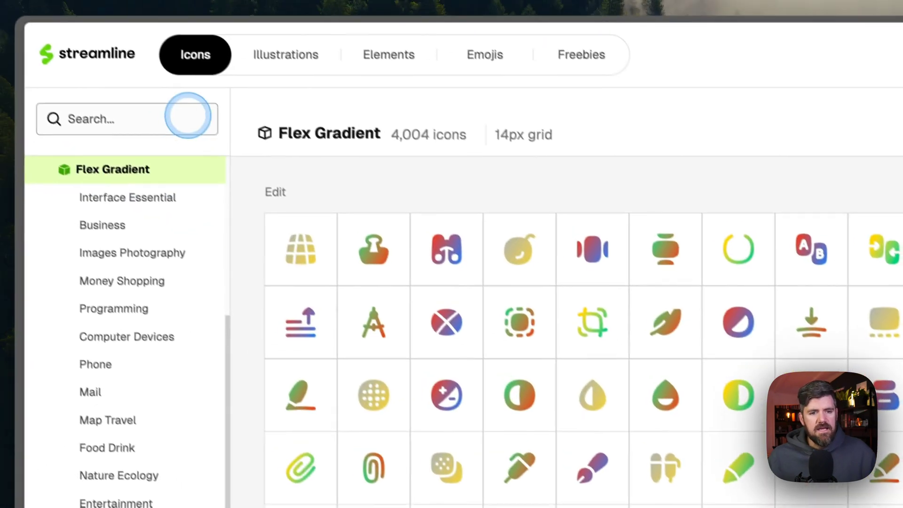
{"action": "left_click", "coordinate": [189, 116]}
{"action": "type", "text": "home"}
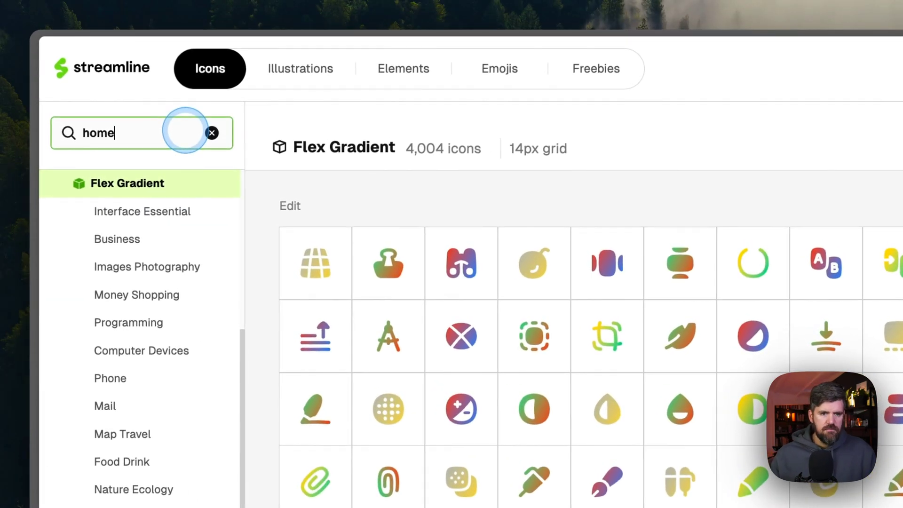
{"action": "key", "text": "Return"}
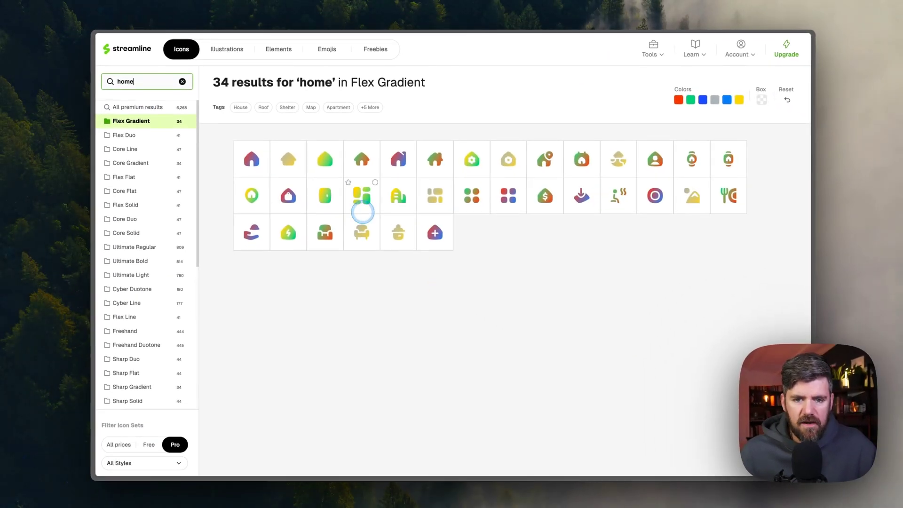
Choose the Home 4 house icon for SVG export at 500 px
{"action": "left_click", "coordinate": [288, 159]}
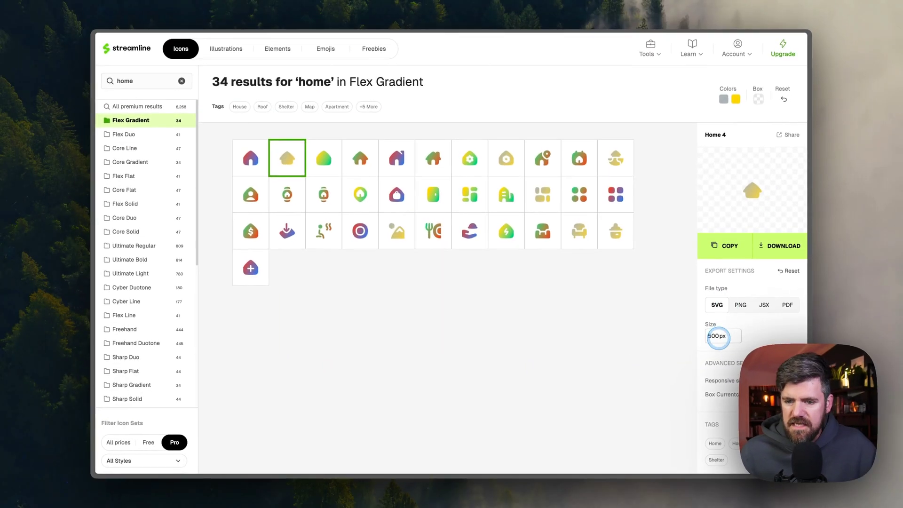
{"action": "left_click", "coordinate": [718, 335]}
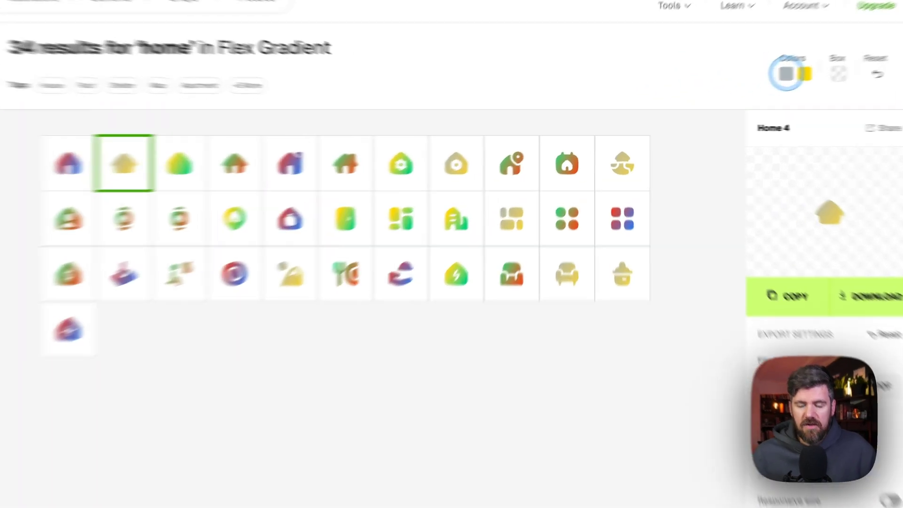
Set the Home 4 icon's first gradient colour to yellow and save it as a swatch
{"action": "left_click", "coordinate": [723, 99]}
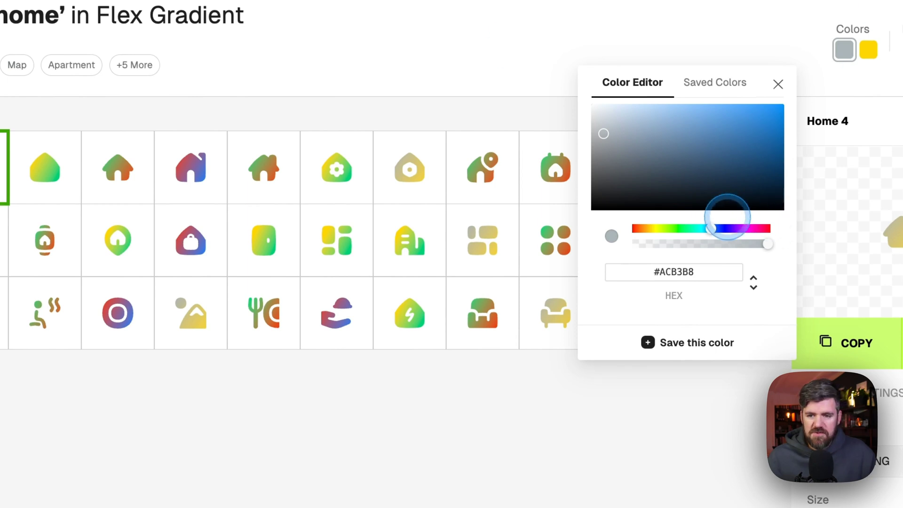
{"action": "left_click", "coordinate": [687, 273]}
{"action": "type", "text": "ffde59"}
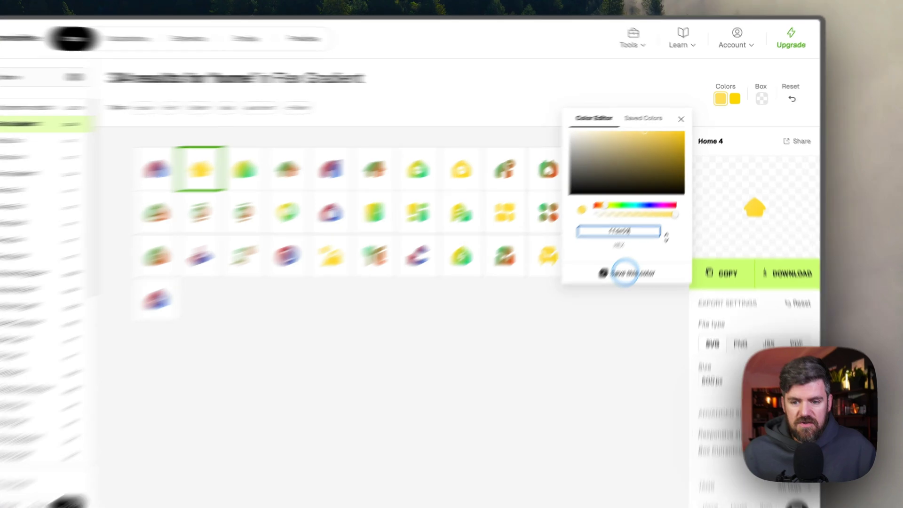
{"action": "left_click", "coordinate": [644, 246]}
{"action": "left_click", "coordinate": [572, 121]}
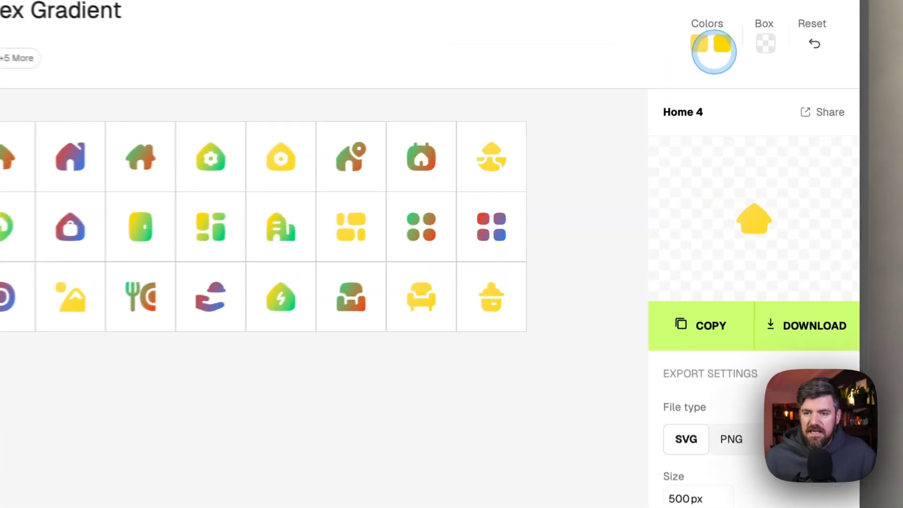
Set the second gradient colour to orange and download the icon as SVG
{"action": "left_click", "coordinate": [736, 99]}
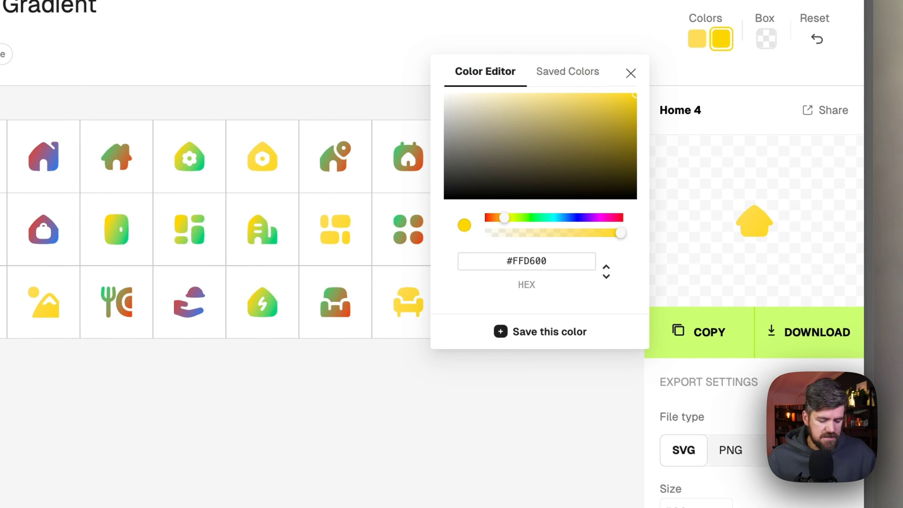
{"action": "left_click", "coordinate": [522, 261]}
{"action": "type", "text": "e45d0b"}
{"action": "left_click", "coordinate": [542, 336]}
{"action": "left_click", "coordinate": [541, 389]}
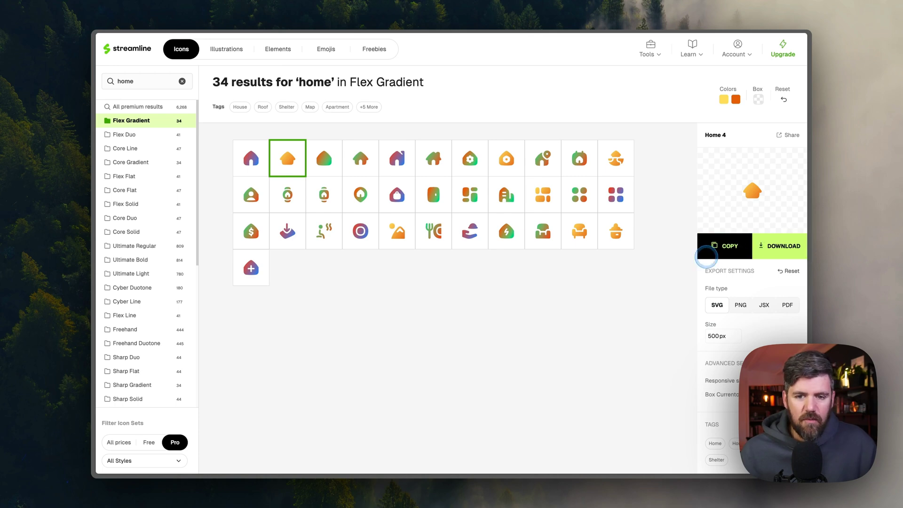
Replace the Goals Hub page icon with the Home Streamline SVG from Downloads
{"action": "key", "text": "ctrl+Up"}
{"action": "left_click", "coordinate": [271, 174]}
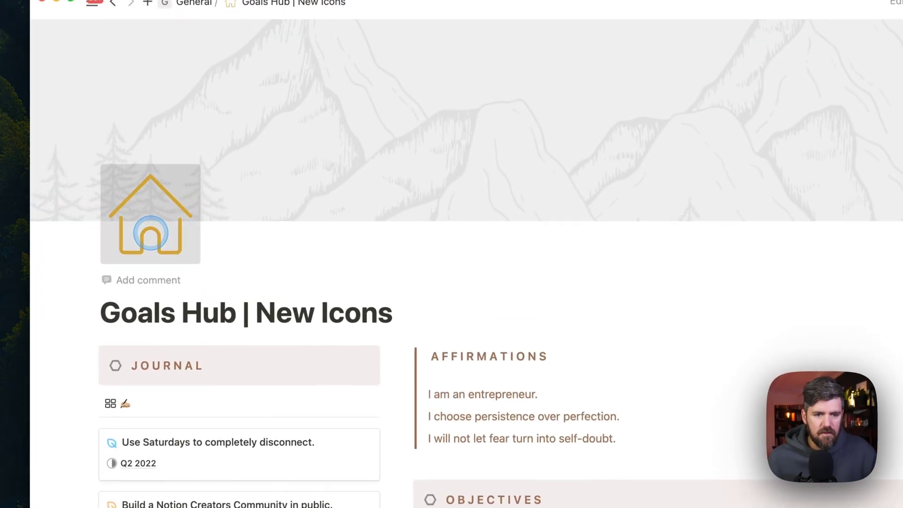
{"action": "left_click", "coordinate": [149, 235]}
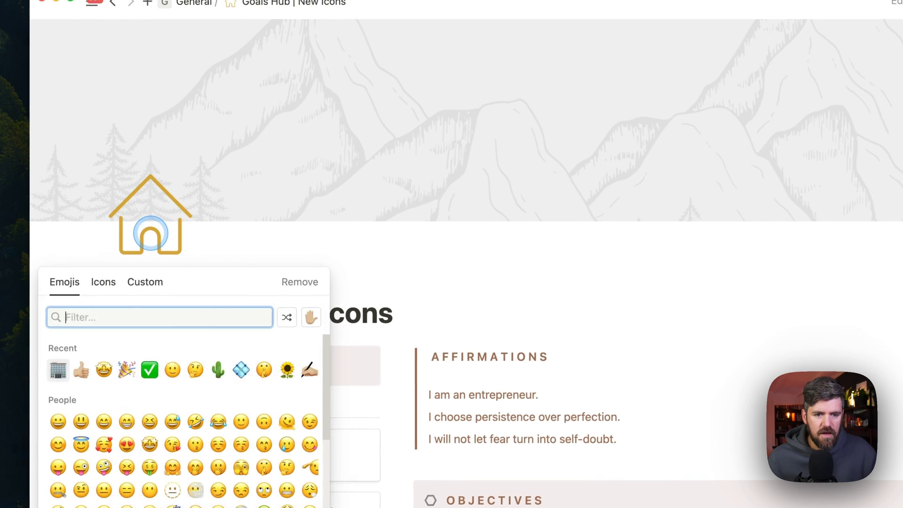
{"action": "left_click", "coordinate": [135, 281]}
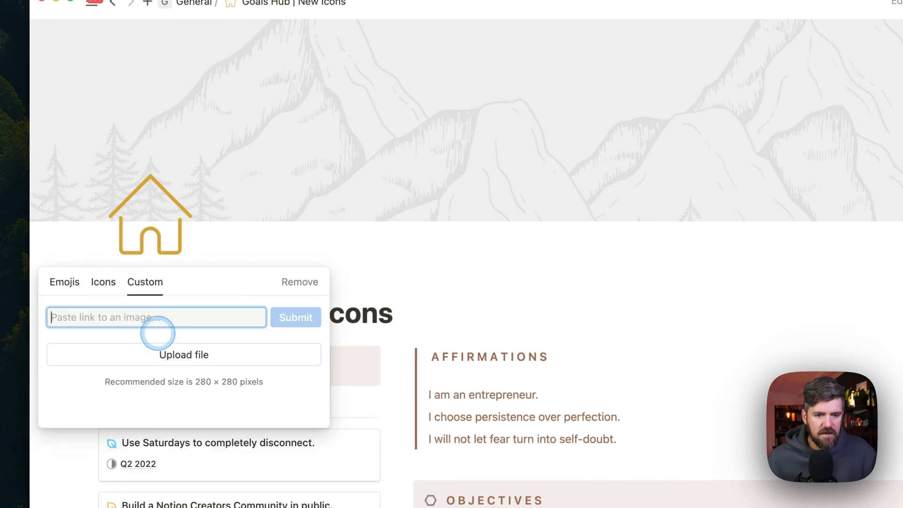
{"action": "left_click", "coordinate": [163, 353]}
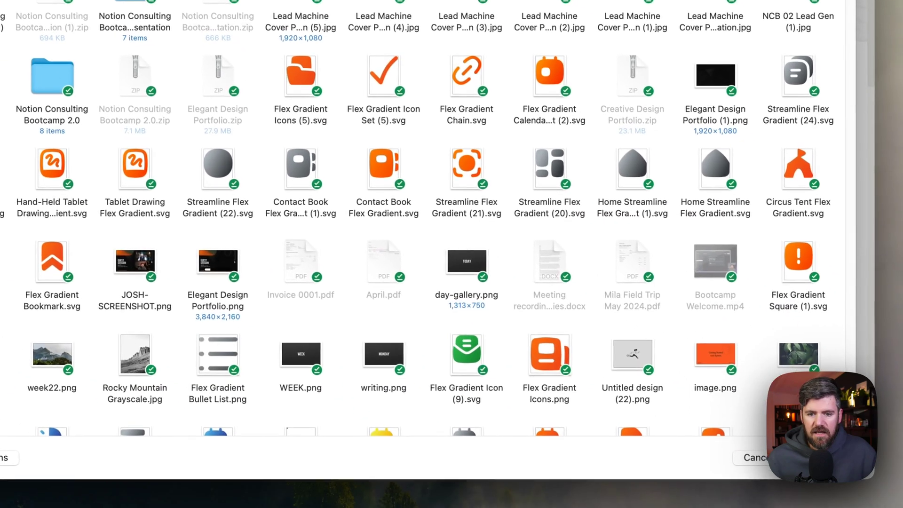
{"action": "double_click", "coordinate": [725, 173]}
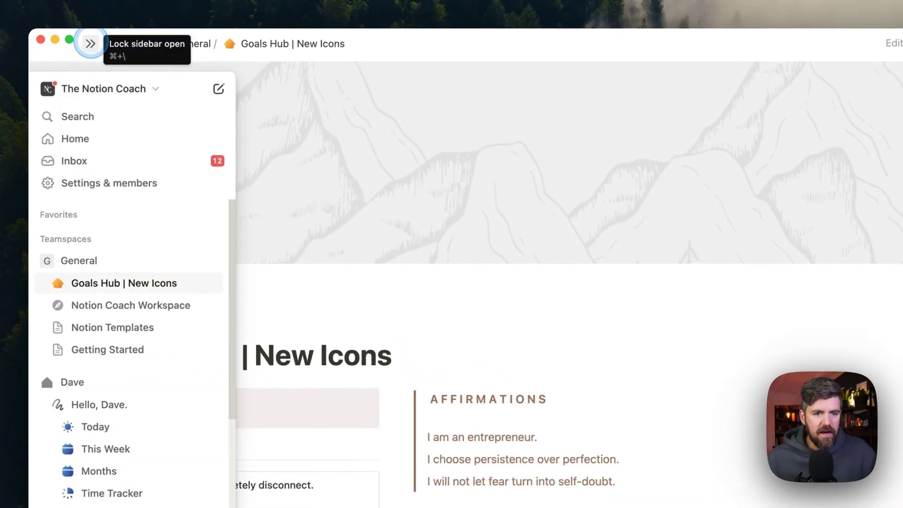
Pin the sidebar, check the Goals Hub subpages, then hide the sidebar again
{"action": "left_click", "coordinate": [81, 32]}
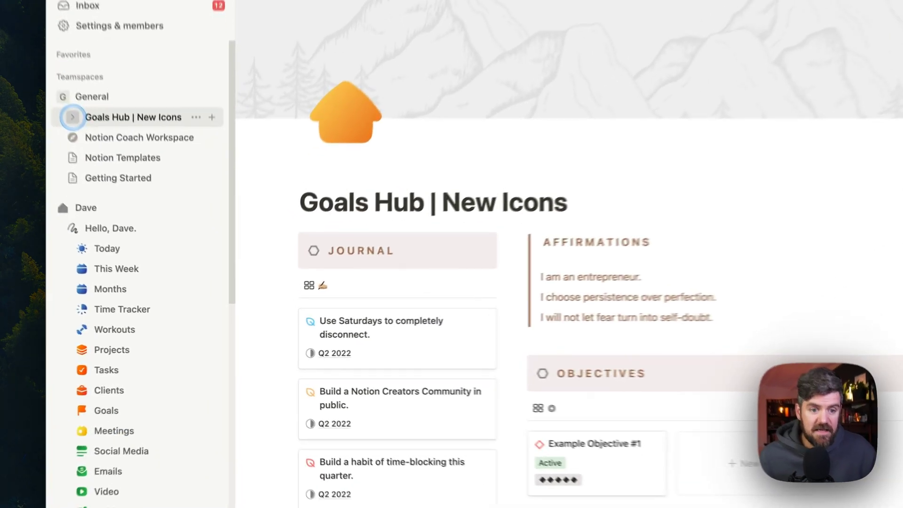
{"action": "left_click", "coordinate": [108, 186]}
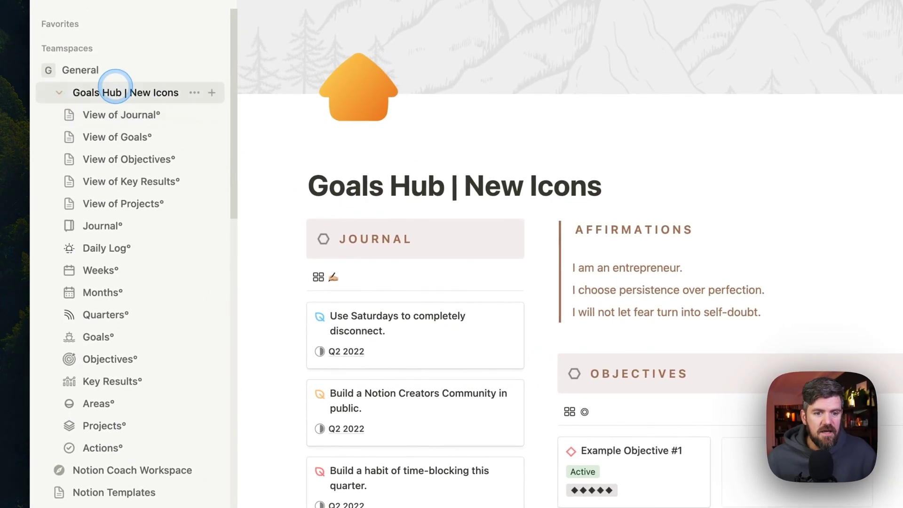
{"action": "scroll", "coordinate": [116, 247], "scroll_direction": "down", "scroll_amount": 1}
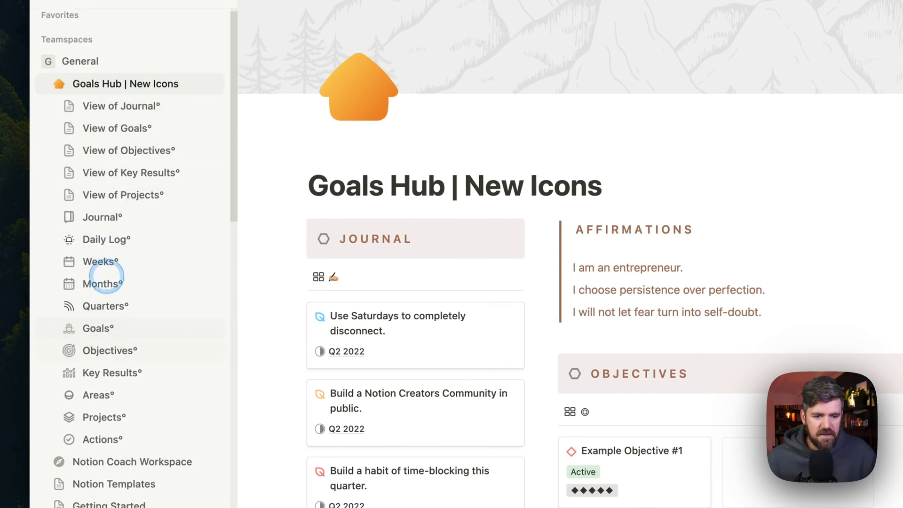
{"action": "scroll", "coordinate": [99, 271], "scroll_direction": "up", "scroll_amount": 1}
{"action": "left_click", "coordinate": [59, 90]}
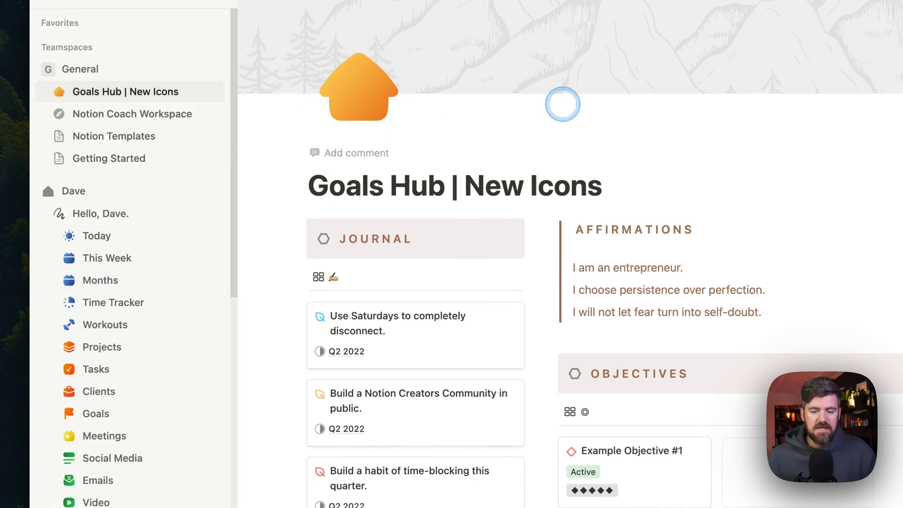
{"action": "key", "text": "ctrl+backslash"}
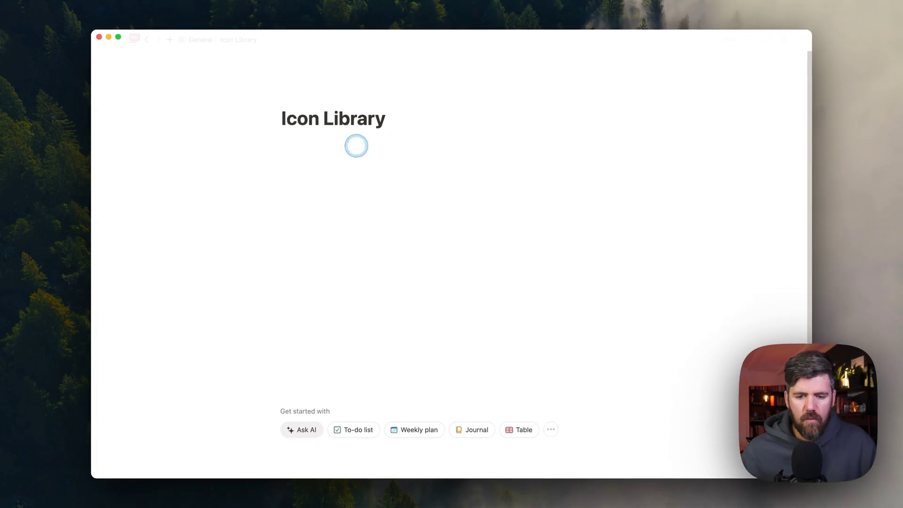
Turn the Icon Library page into a blank new table database
{"action": "left_click", "coordinate": [529, 430]}
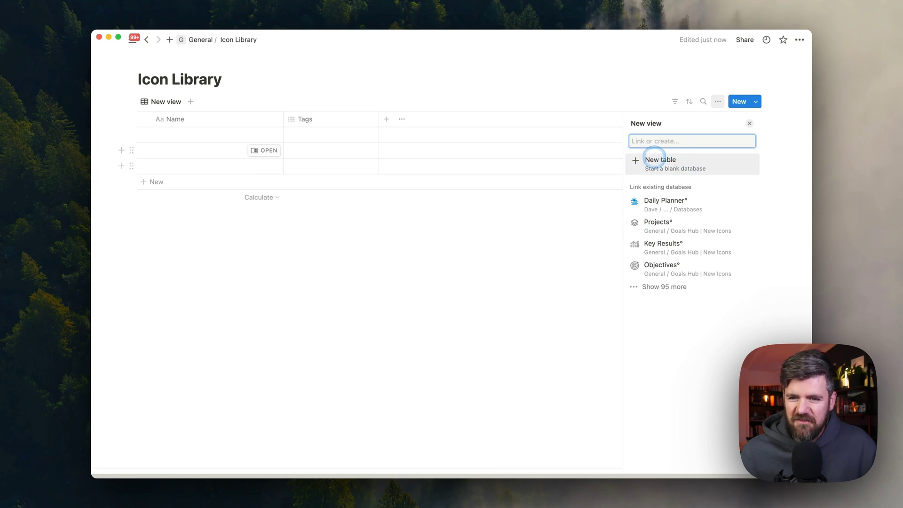
{"action": "left_click", "coordinate": [677, 164]}
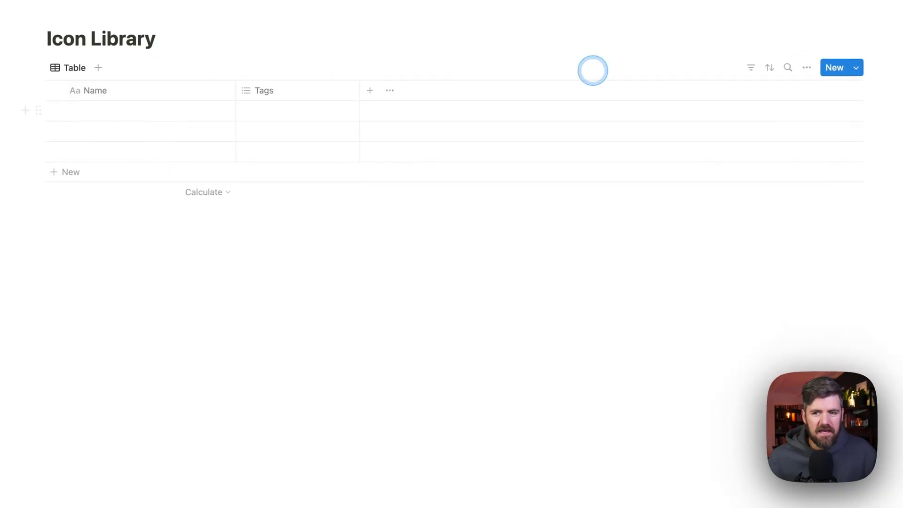
{"action": "left_click", "coordinate": [61, 68]}
{"action": "left_click", "coordinate": [92, 108]}
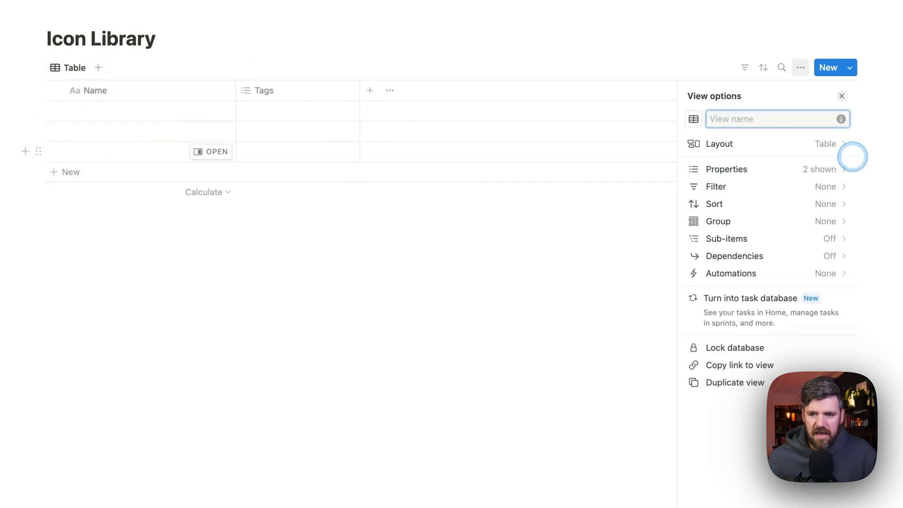
Switch the database view layout to Gallery
{"action": "left_click", "coordinate": [843, 145]}
{"action": "left_click", "coordinate": [823, 173]}
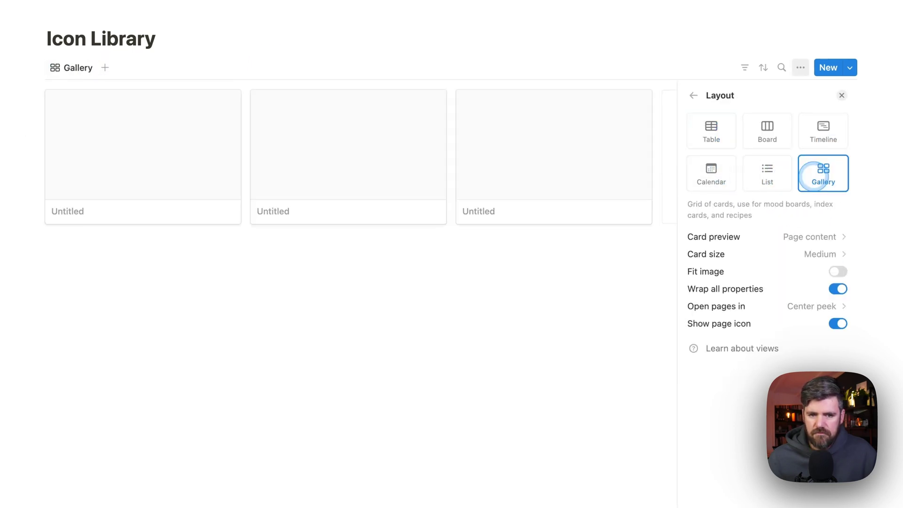
{"action": "left_click", "coordinate": [280, 305]}
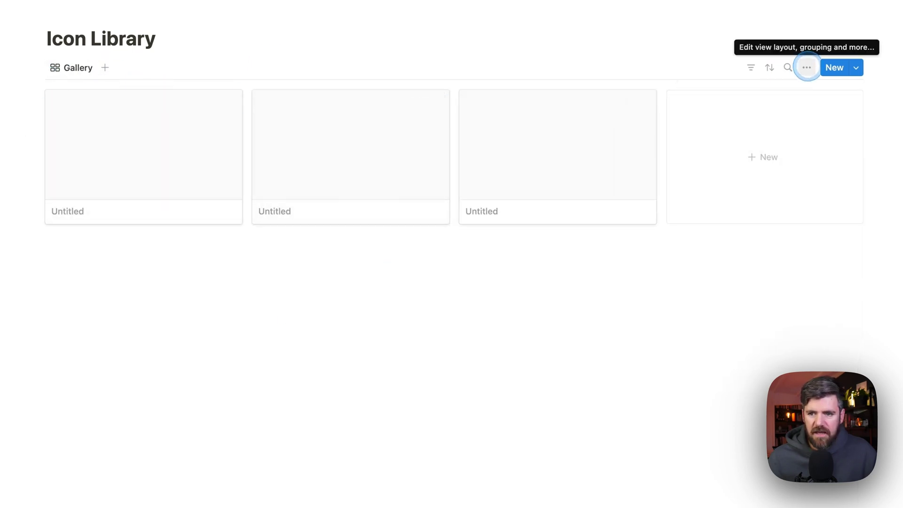
{"action": "left_click", "coordinate": [807, 68]}
Add a URL property to the first untitled entry and move it above Tags
{"action": "left_click", "coordinate": [191, 165]}
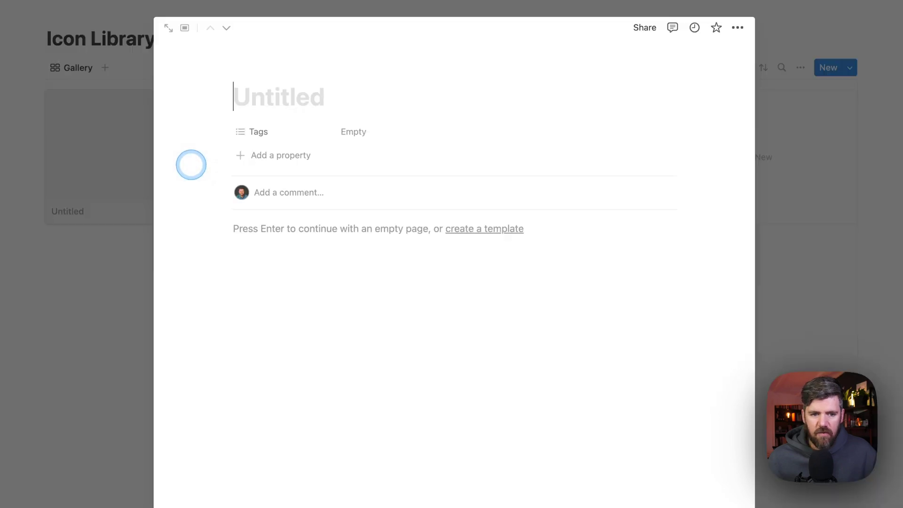
{"action": "left_click", "coordinate": [288, 155]}
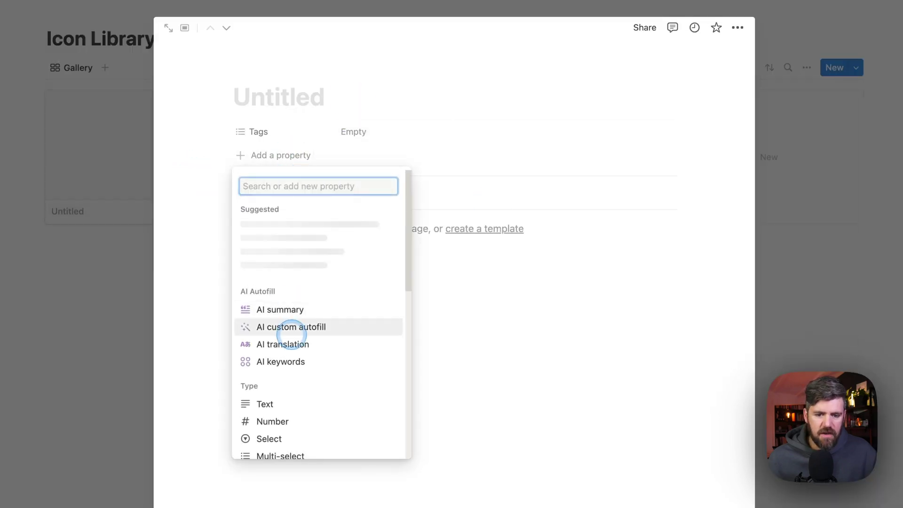
{"action": "scroll", "coordinate": [294, 381], "scroll_direction": "down", "scroll_amount": 2}
{"action": "scroll", "coordinate": [296, 408], "scroll_direction": "down", "scroll_amount": 3}
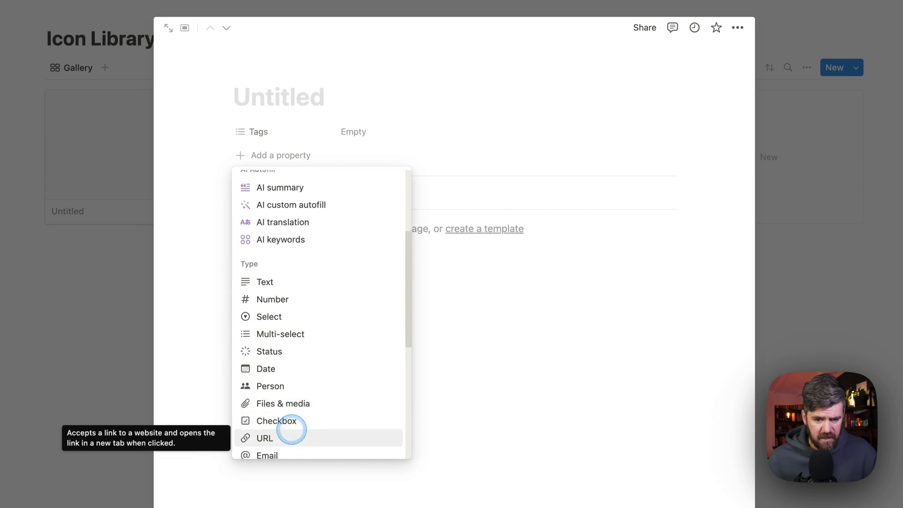
{"action": "left_click", "coordinate": [286, 435]}
{"action": "left_click", "coordinate": [268, 156]}
{"action": "left_click_drag", "start_coordinate": [266, 154], "coordinate": [267, 134]}
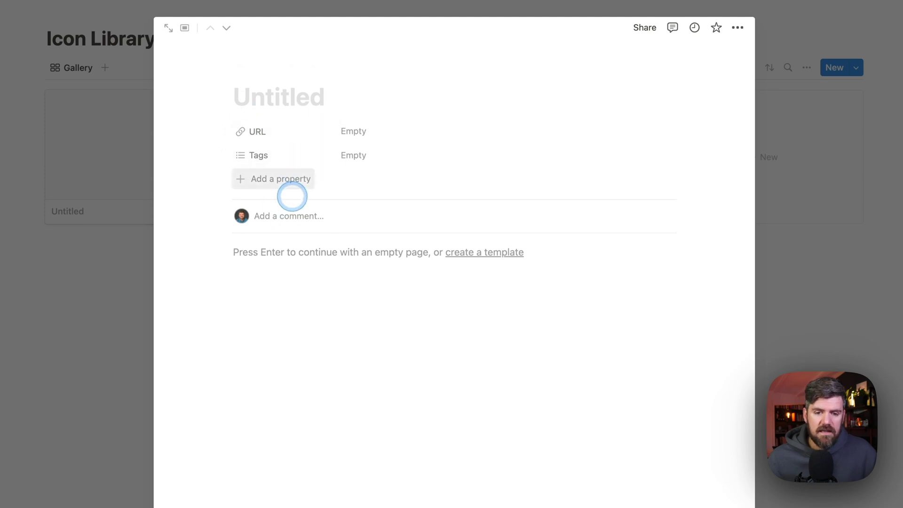
Add a Files & media property and move Tags below it
{"action": "left_click", "coordinate": [284, 179]}
{"action": "scroll", "coordinate": [299, 408], "scroll_direction": "down", "scroll_amount": 2}
{"action": "scroll", "coordinate": [297, 381], "scroll_direction": "down", "scroll_amount": 5}
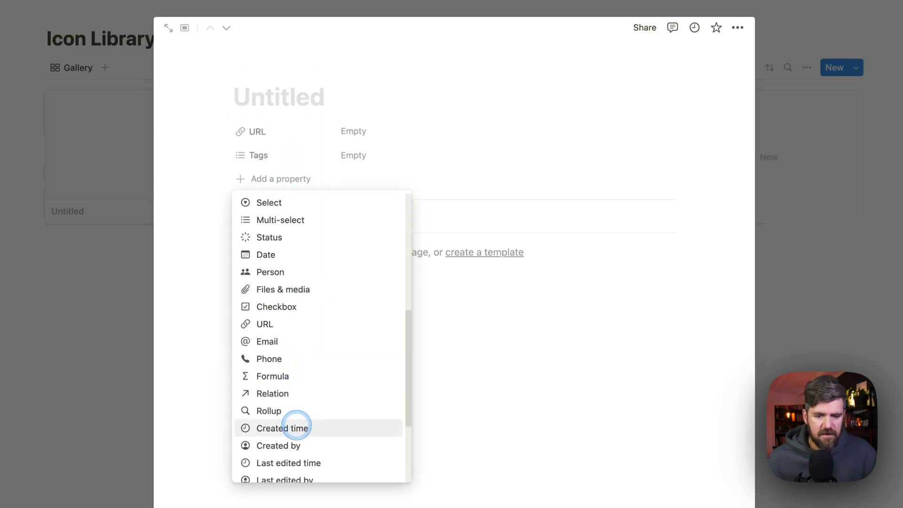
{"action": "scroll", "coordinate": [295, 435], "scroll_direction": "down", "scroll_amount": 1}
{"action": "left_click", "coordinate": [296, 274]}
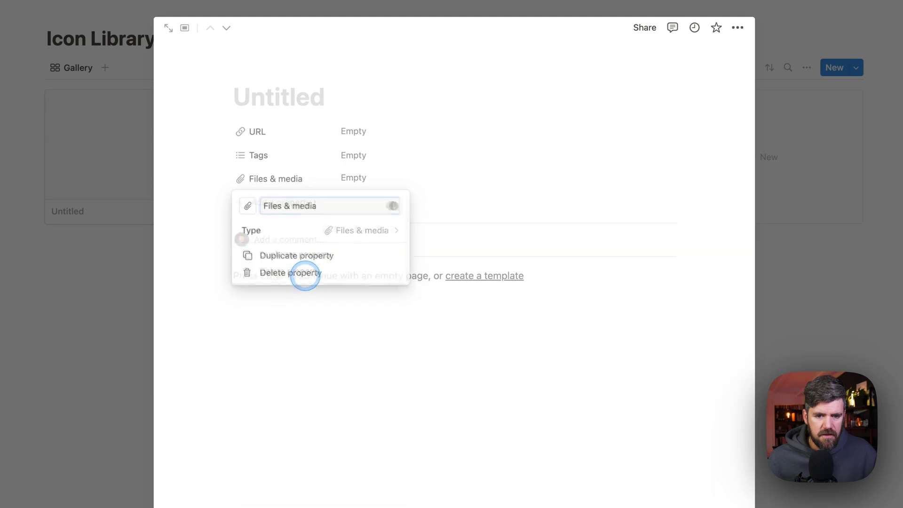
{"action": "left_click", "coordinate": [395, 172]}
{"action": "left_click_drag", "start_coordinate": [287, 155], "coordinate": [269, 184]}
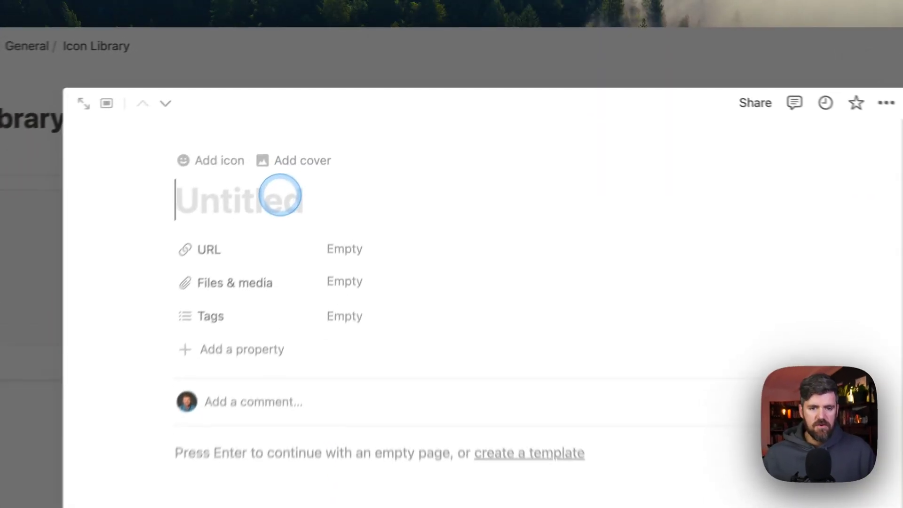
{"action": "type", "text": "{Ho"}
Title the entry Home and upload the orange house SVG to Files & media
{"action": "key", "text": "BackSpace"}
{"action": "key", "text": "BackSpace"}
{"action": "key", "text": "BackSpace"}
{"action": "type", "text": "Home"}
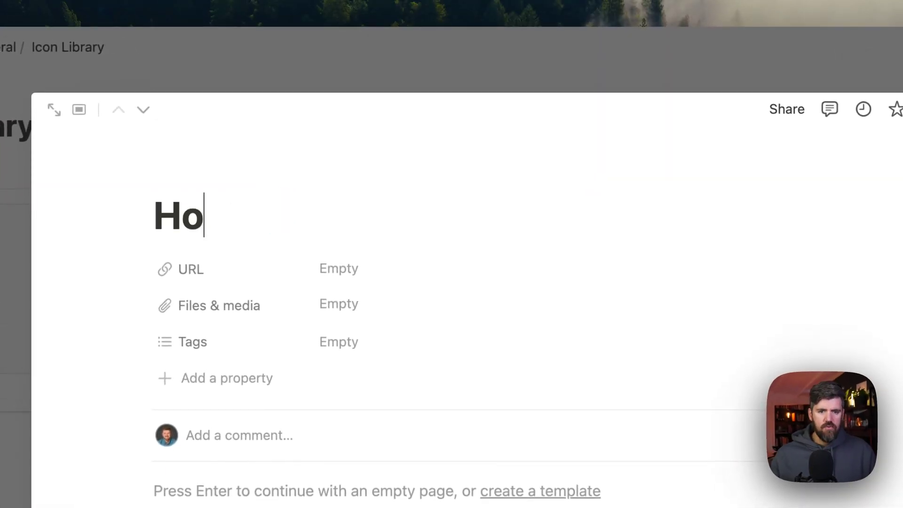
{"action": "left_click", "coordinate": [423, 306]}
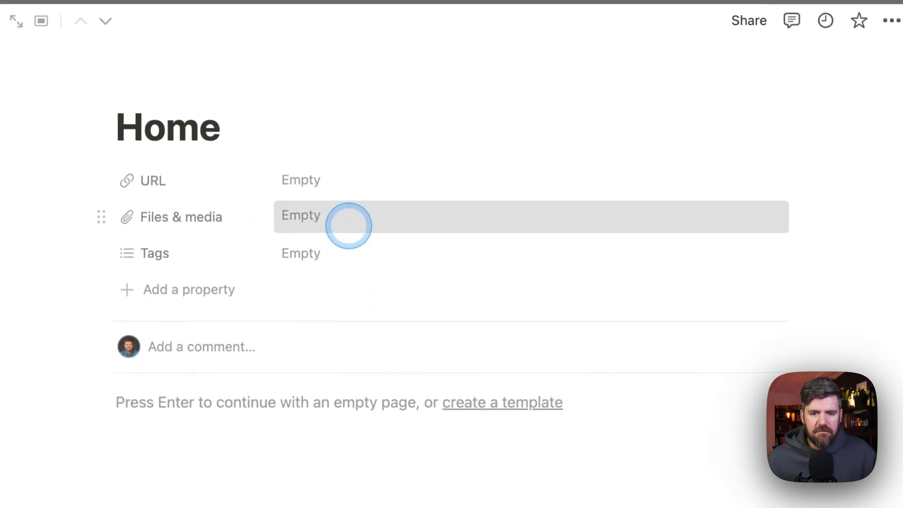
{"action": "left_click", "coordinate": [392, 311]}
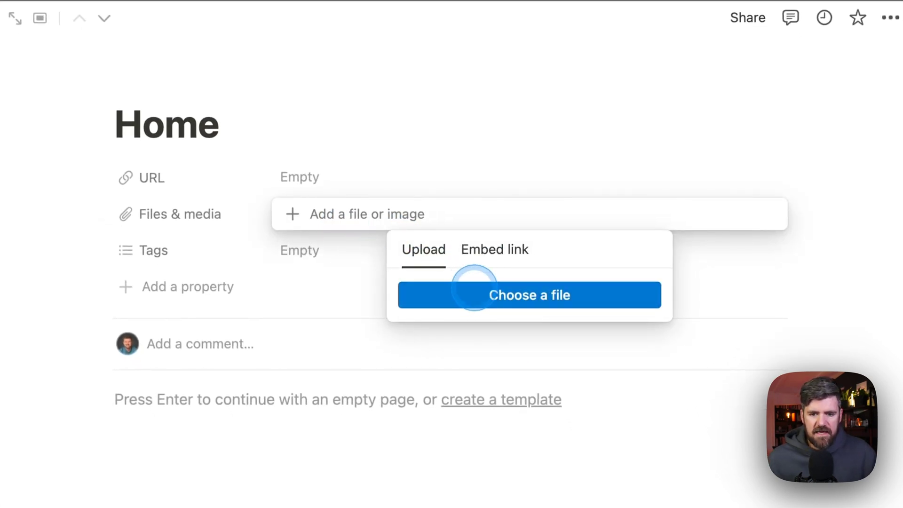
{"action": "left_click", "coordinate": [474, 289]}
{"action": "scroll", "coordinate": [451, 254], "scroll_direction": "down", "scroll_amount": 5}
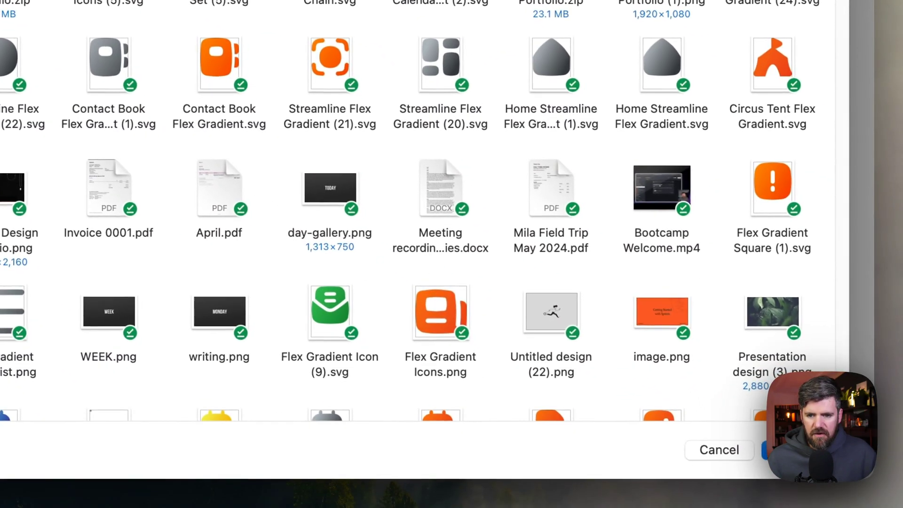
{"action": "key", "text": "Return"}
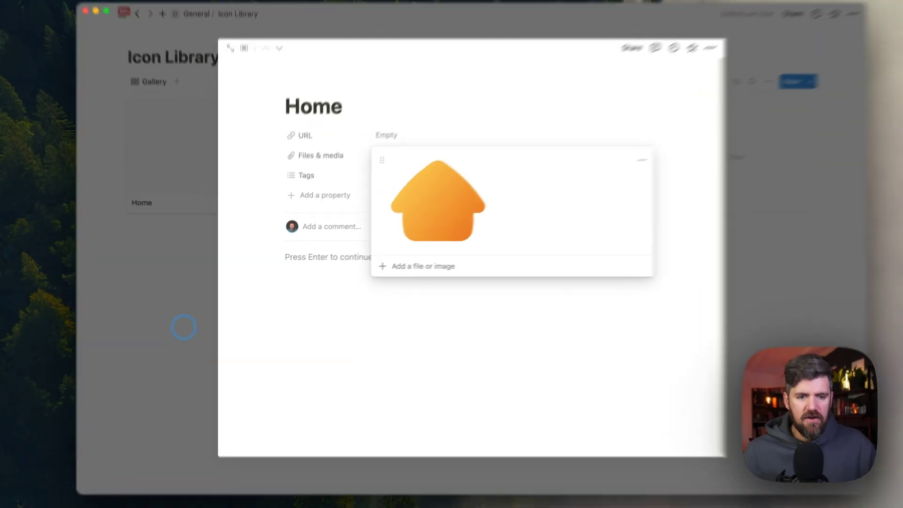
Set the gallery's card preview to Files & media with Fit image on
{"action": "key", "text": "Escape"}
{"action": "left_click", "coordinate": [717, 146]}
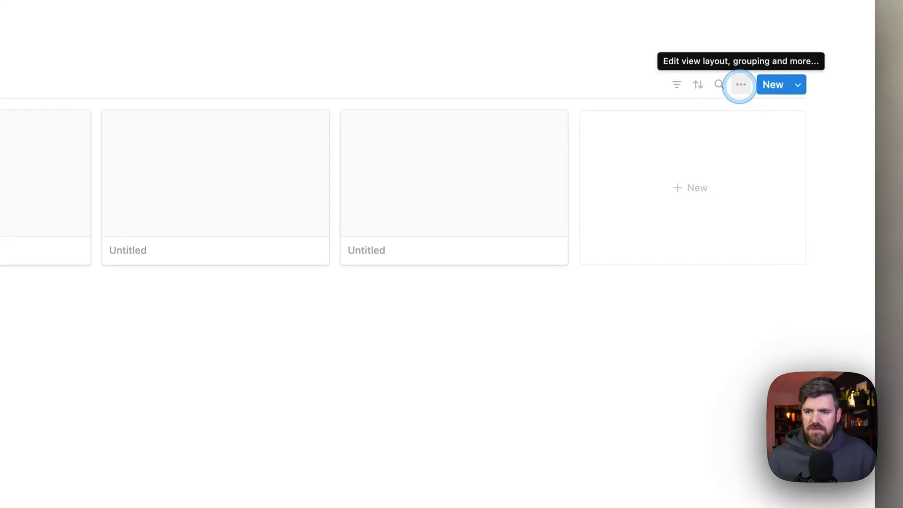
{"action": "left_click", "coordinate": [753, 72]}
{"action": "left_click", "coordinate": [760, 180]}
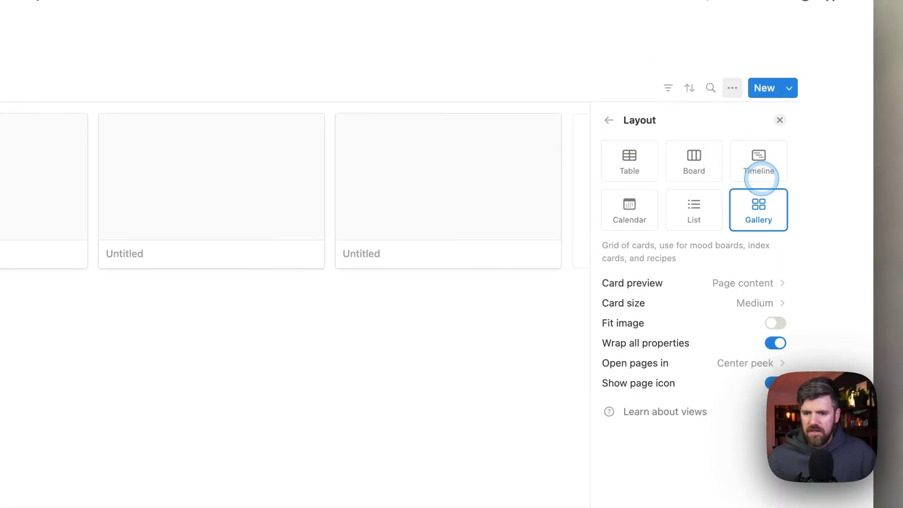
{"action": "left_click", "coordinate": [769, 284]}
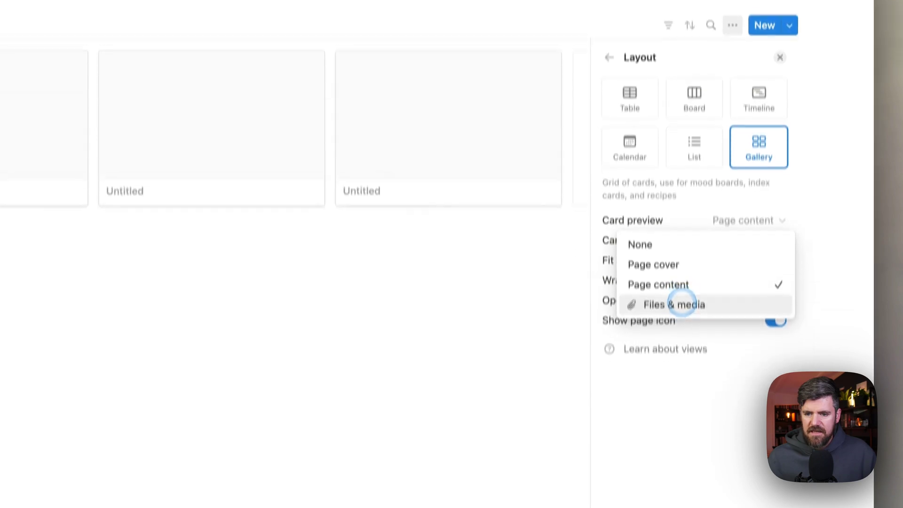
{"action": "left_click", "coordinate": [674, 367]}
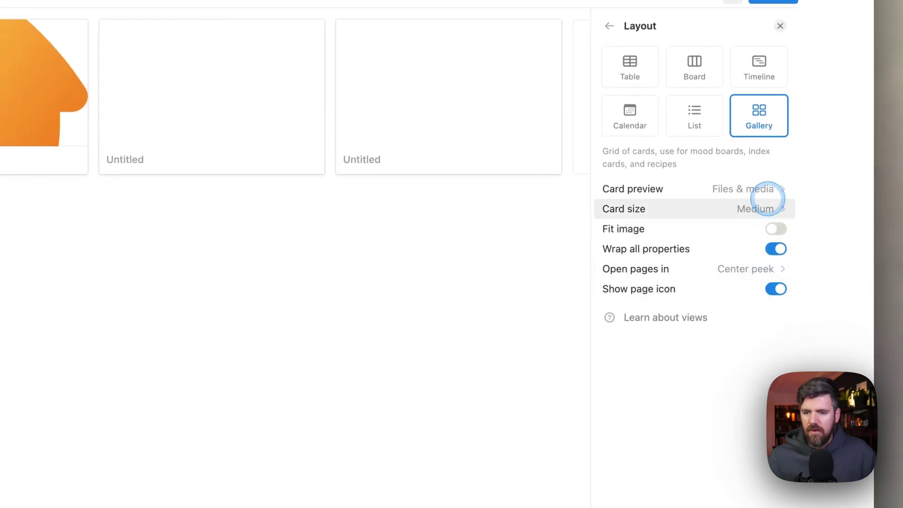
{"action": "left_click", "coordinate": [775, 229]}
{"action": "left_click", "coordinate": [281, 283]}
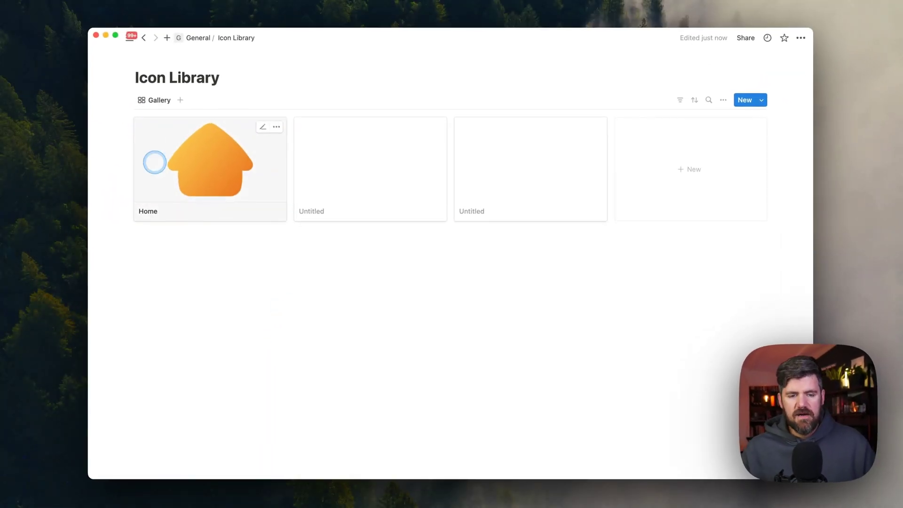
Set the gallery card size to Small
{"action": "left_click", "coordinate": [717, 101]}
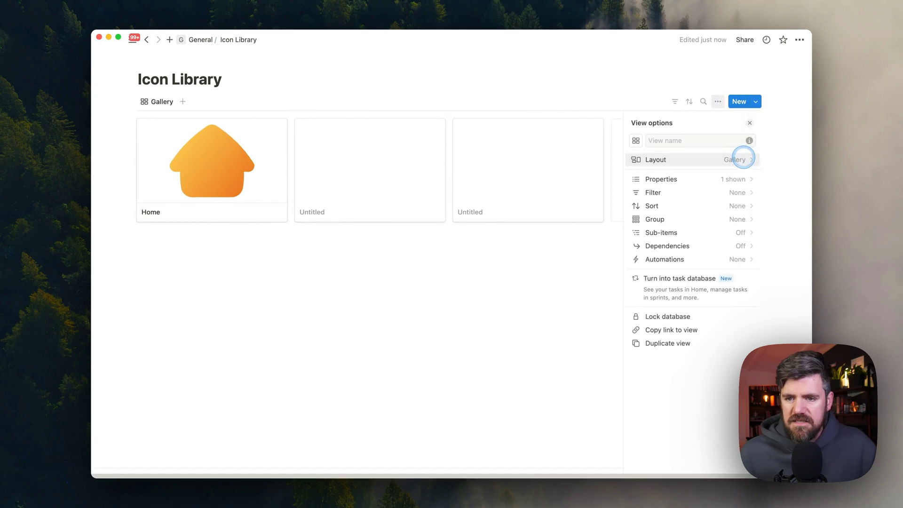
{"action": "left_click", "coordinate": [743, 157]}
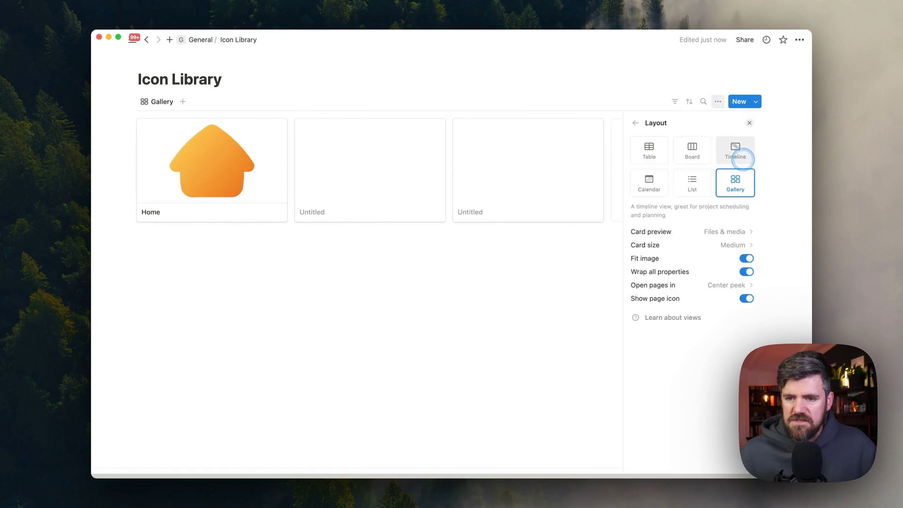
{"action": "left_click", "coordinate": [716, 247]}
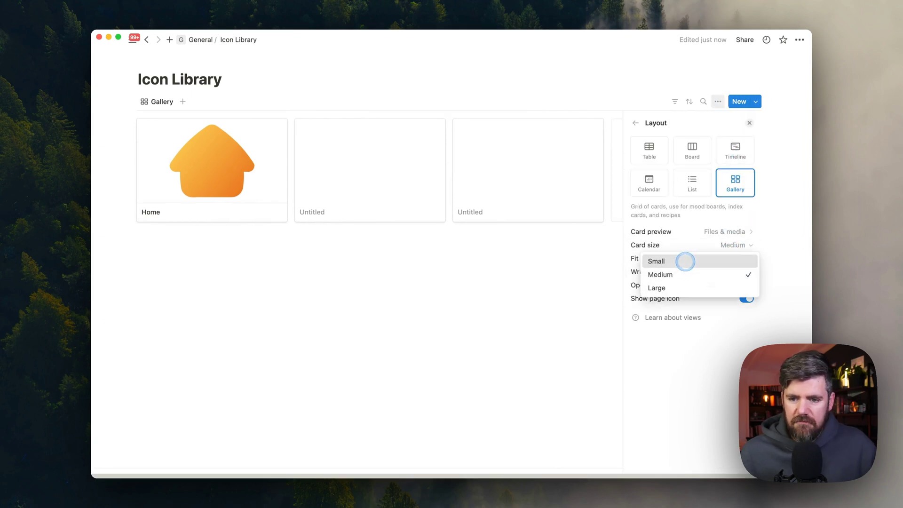
{"action": "left_click", "coordinate": [685, 260]}
{"action": "left_click", "coordinate": [332, 325]}
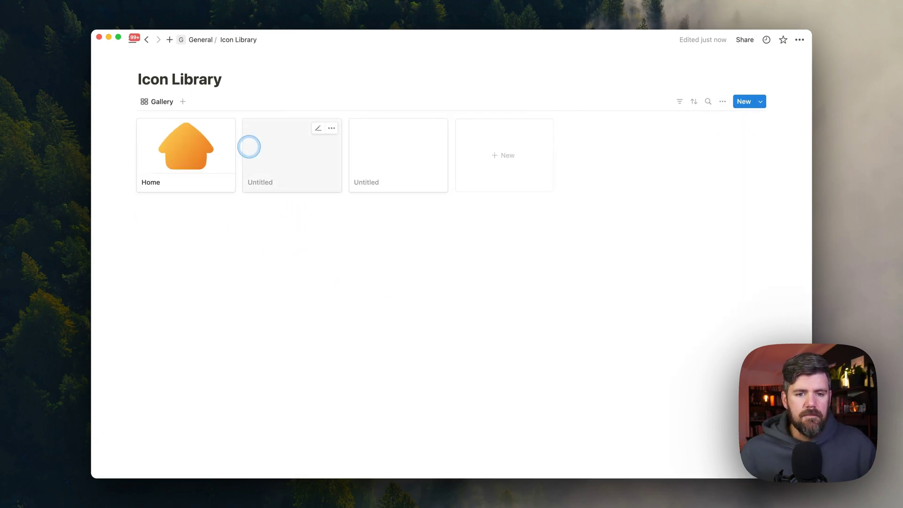
{"action": "mouse_move", "coordinate": [186, 155]}
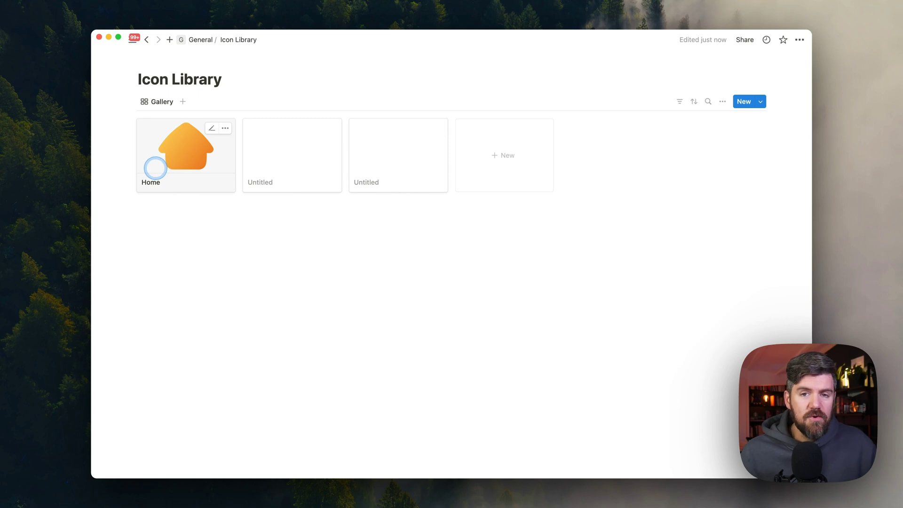
Add a multi-select property named Template(s) to the Home entry
{"action": "left_click", "coordinate": [160, 164]}
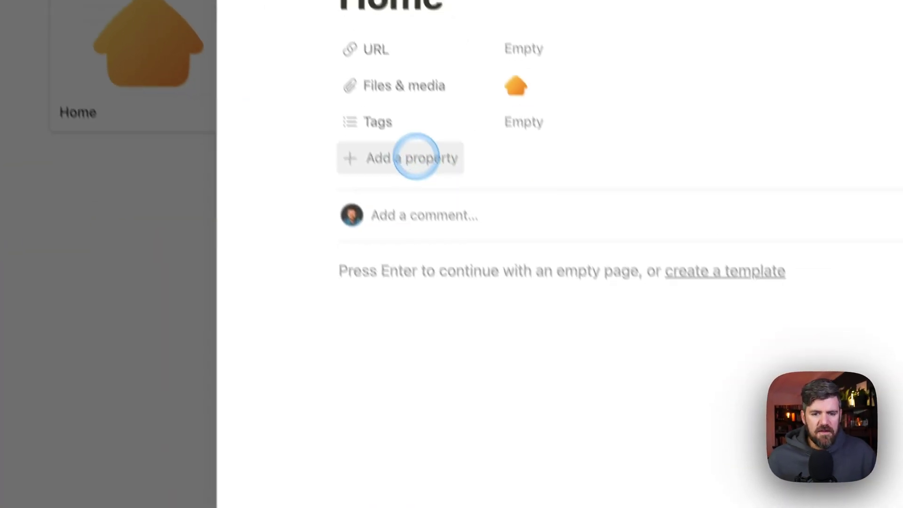
{"action": "left_click", "coordinate": [393, 128]}
{"action": "scroll", "coordinate": [381, 318], "scroll_direction": "down", "scroll_amount": 2}
{"action": "left_click", "coordinate": [381, 385]}
{"action": "type", "text": "Temp"}
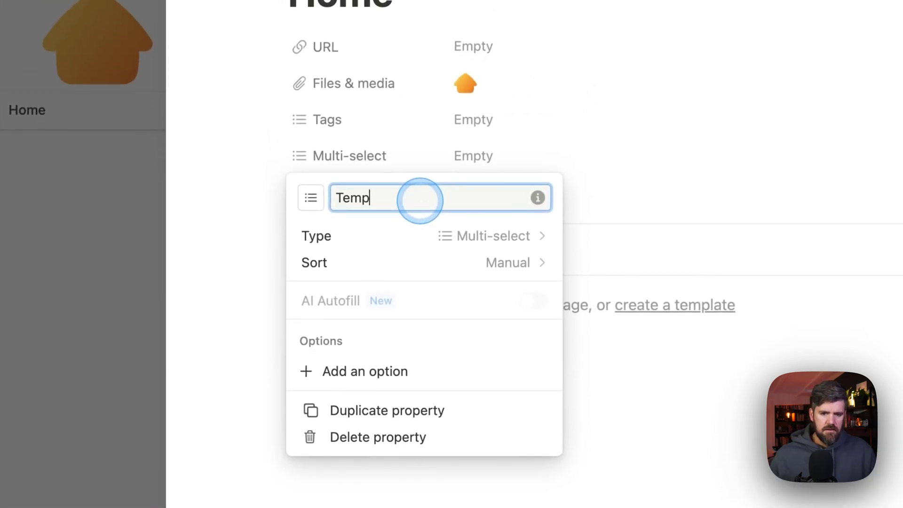
{"action": "type", "text": "late"}
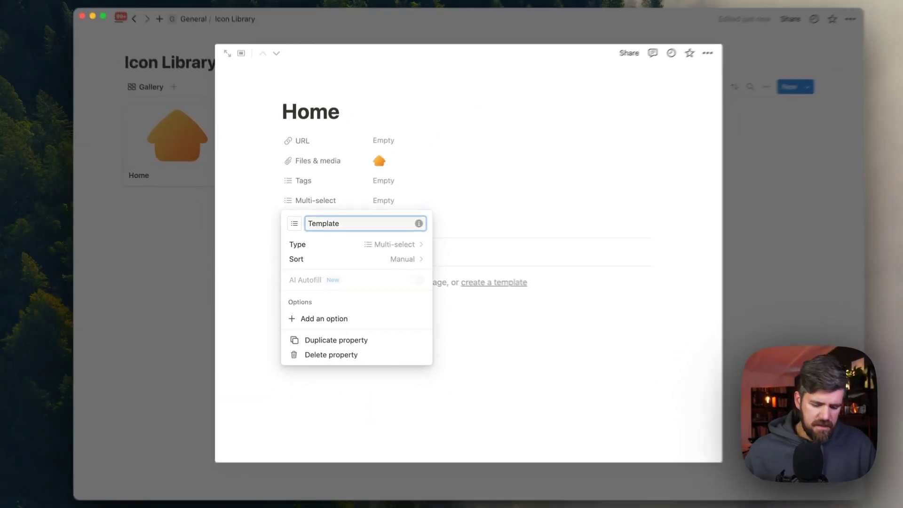
{"action": "type", "text": "(s)"}
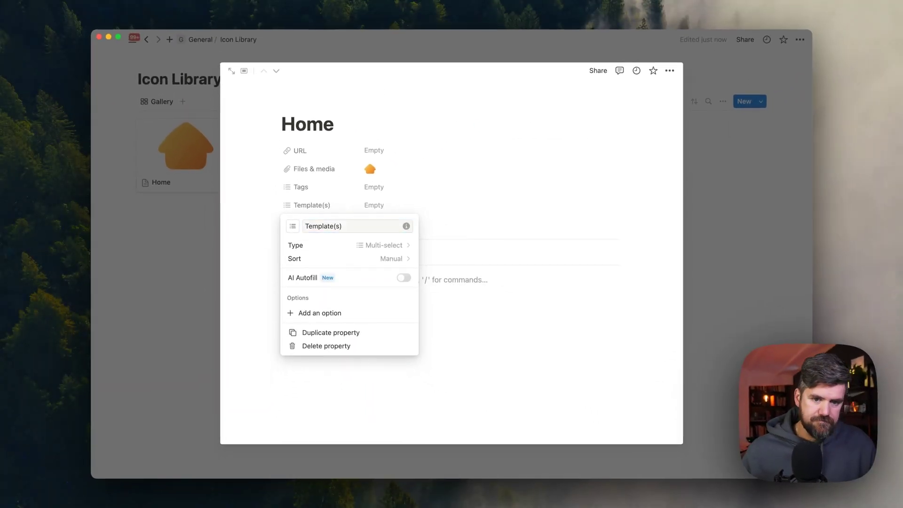
{"action": "key", "text": "Return"}
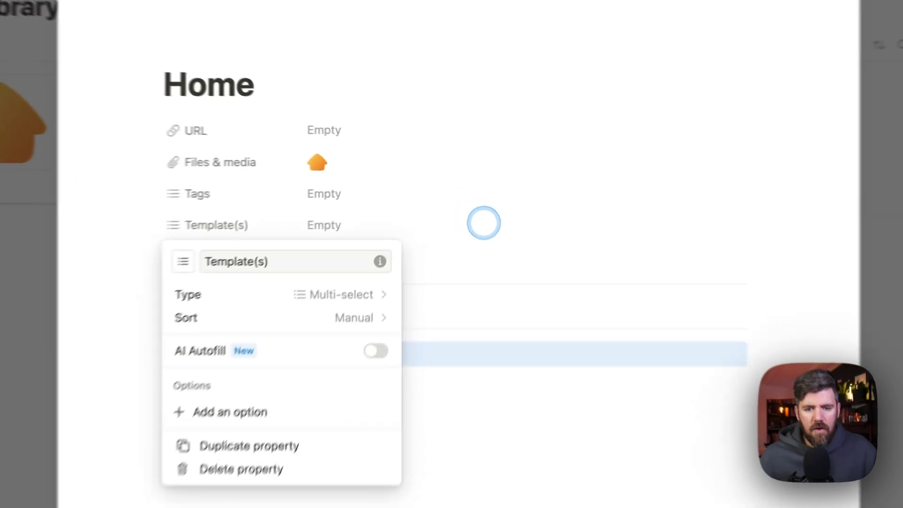
{"action": "key", "text": "Escape"}
Create Goals Hub and Habit Tracker tags in Template(s)
{"action": "left_click", "coordinate": [393, 244]}
{"action": "type", "text": "Goals Hub"}
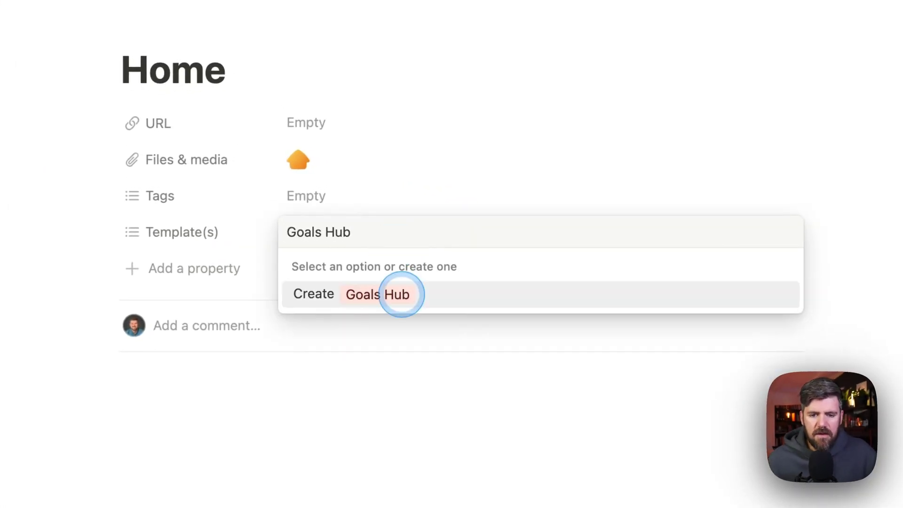
{"action": "left_click", "coordinate": [399, 293]}
{"action": "type", "text": "Habit Tracker"}
{"action": "key", "text": "Return"}
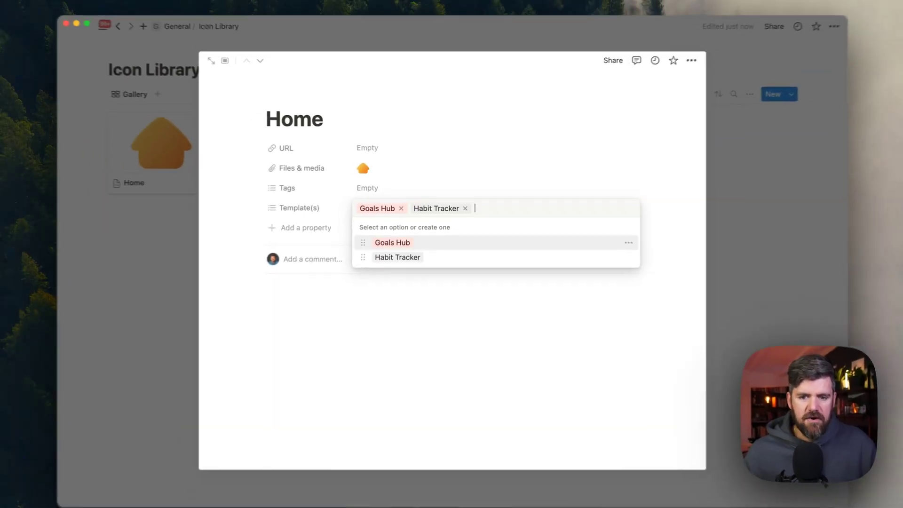
{"action": "key", "text": "Escape"}
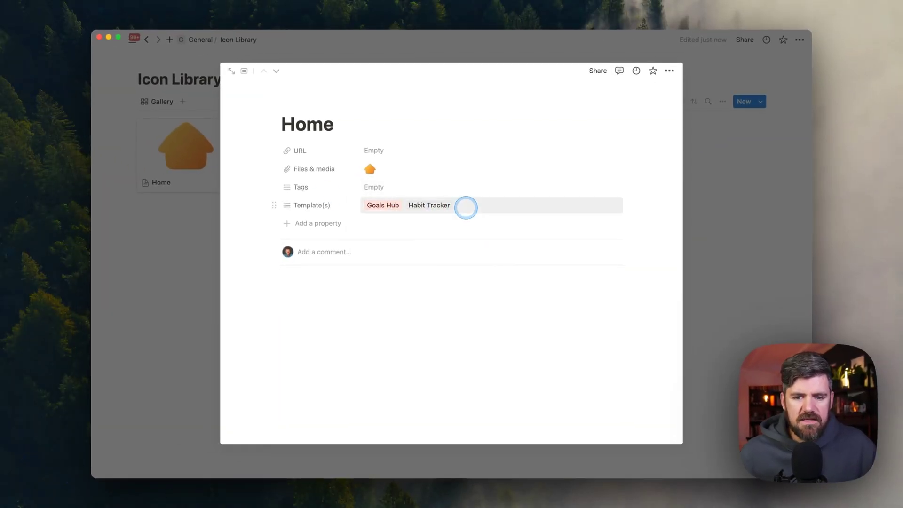
Remove Habit Tracker so Home is tagged only Goals Hub, and return to the gallery
{"action": "left_click", "coordinate": [458, 204]}
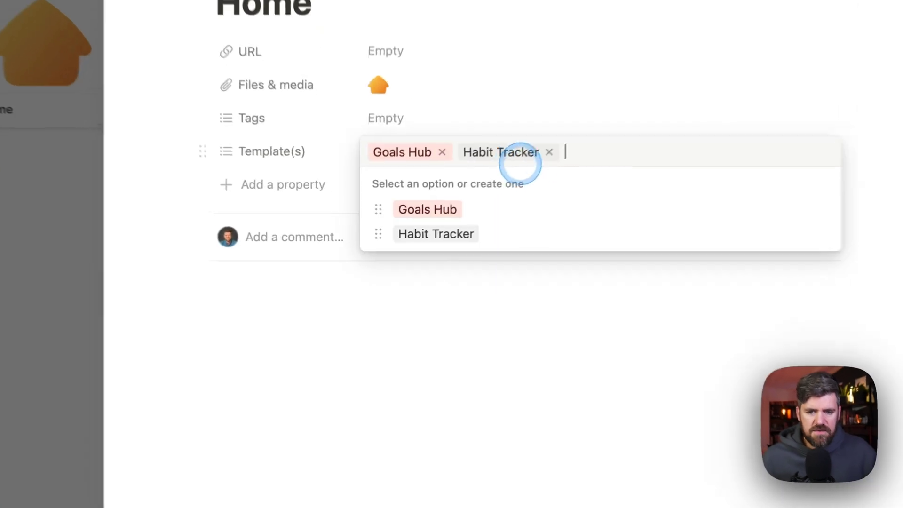
{"action": "left_click", "coordinate": [566, 141]}
{"action": "left_click", "coordinate": [105, 317]}
{"action": "left_click", "coordinate": [199, 242]}
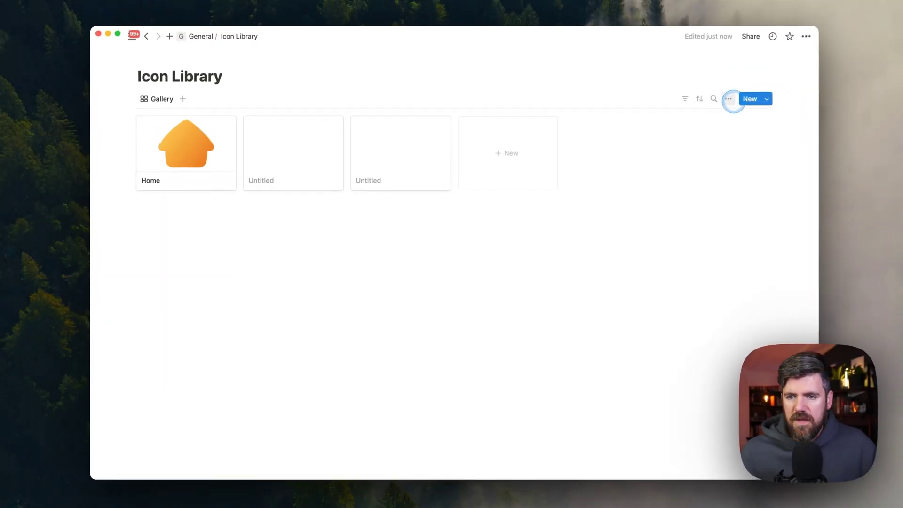
Group the Icon Library gallery by Template(s) and view its properties list
{"action": "left_click", "coordinate": [718, 101]}
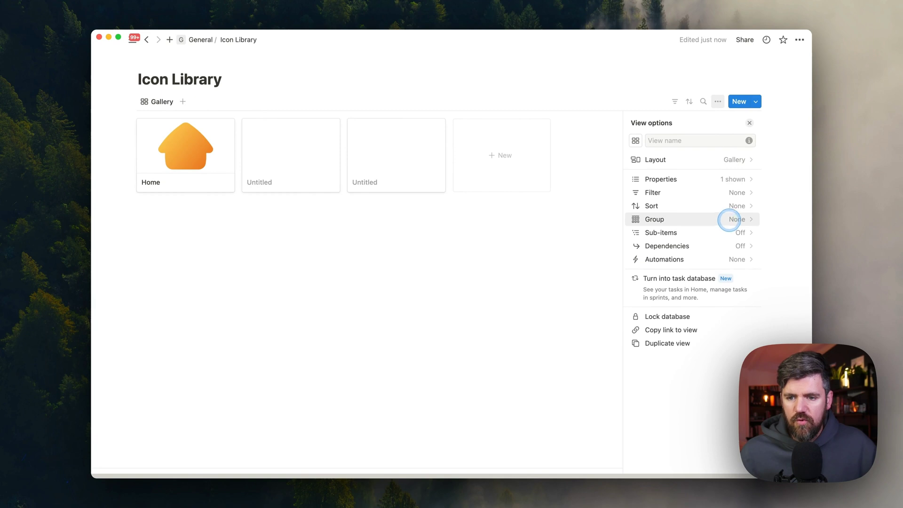
{"action": "left_click", "coordinate": [728, 220]}
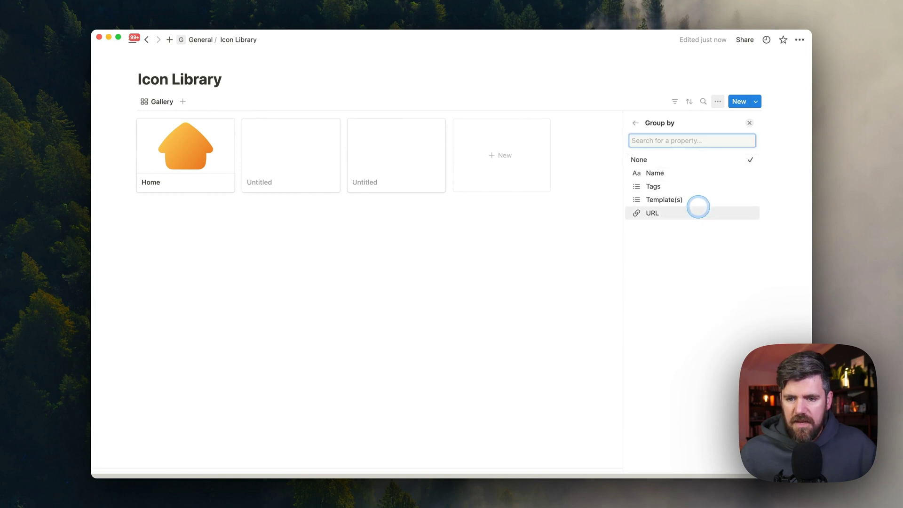
{"action": "left_click", "coordinate": [697, 200]}
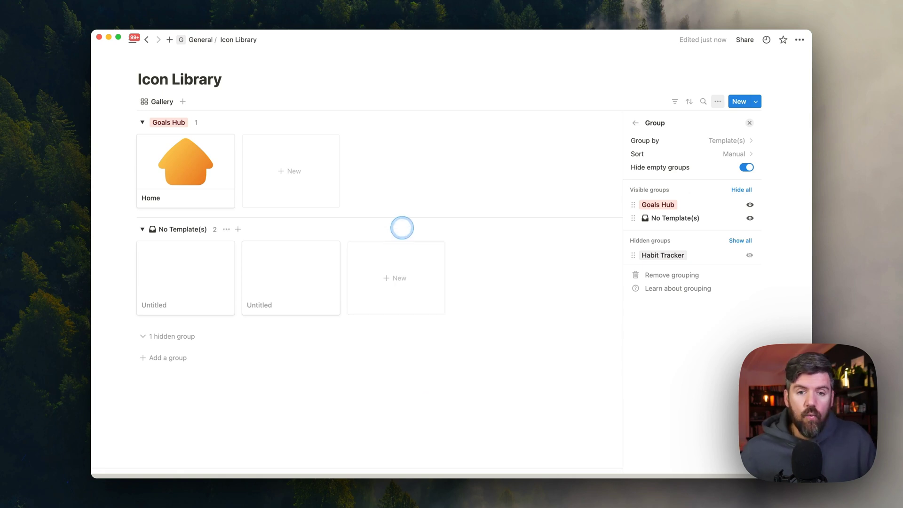
{"action": "left_click", "coordinate": [635, 122]}
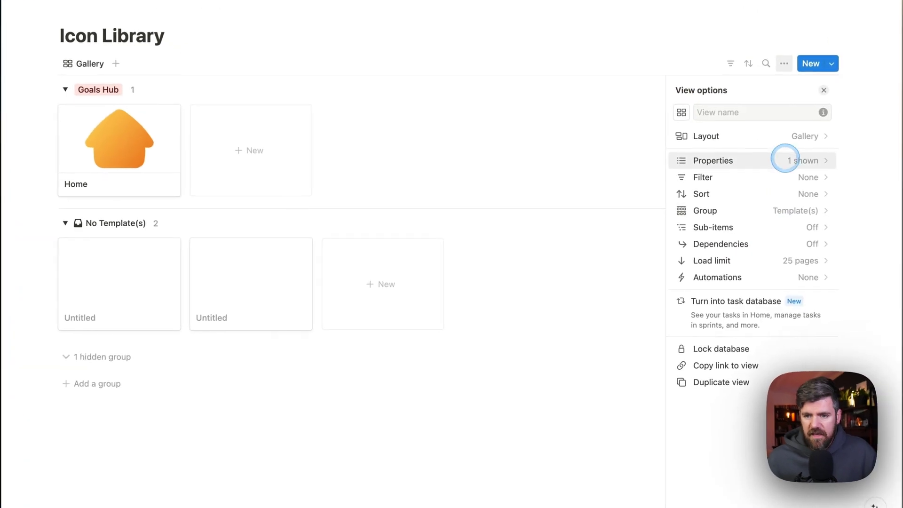
{"action": "left_click", "coordinate": [719, 179]}
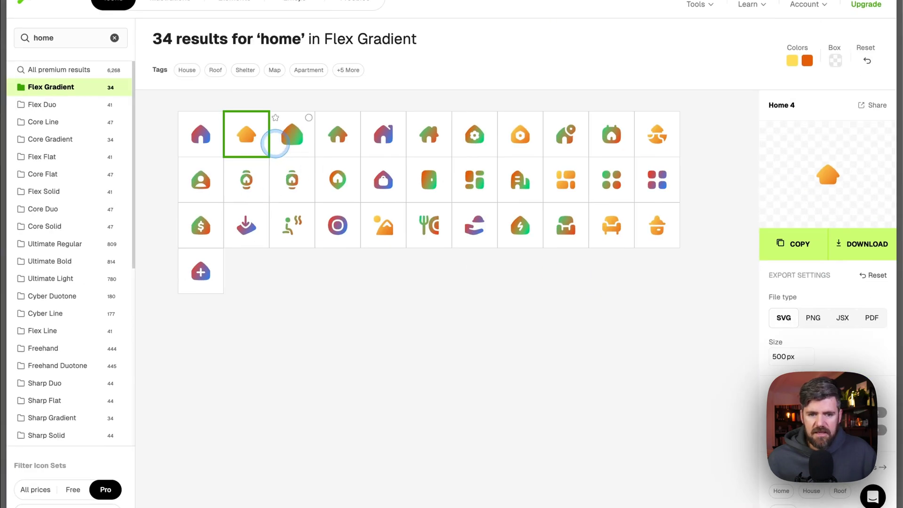
Create a new Streamline collection named Goals Hub from the Home 4 icon
{"action": "left_click", "coordinate": [230, 118]}
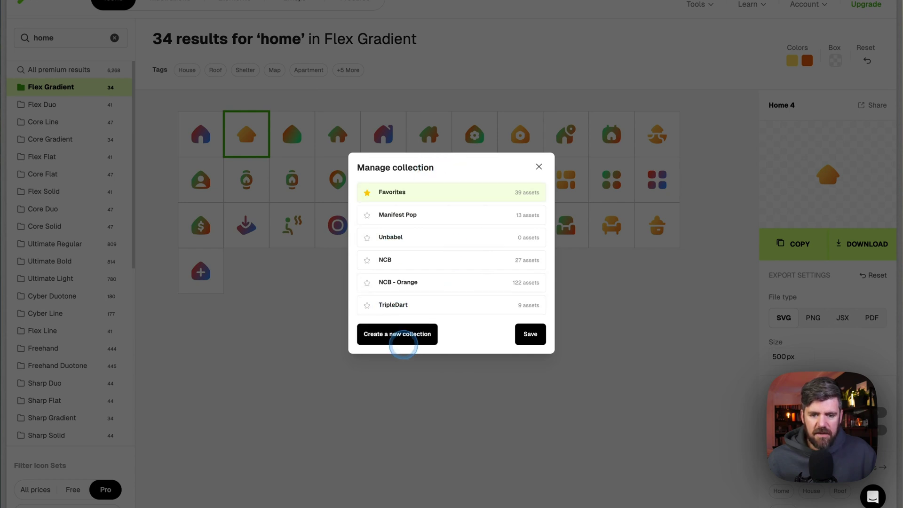
{"action": "left_click", "coordinate": [402, 338]}
{"action": "type", "text": "Goals Hub"}
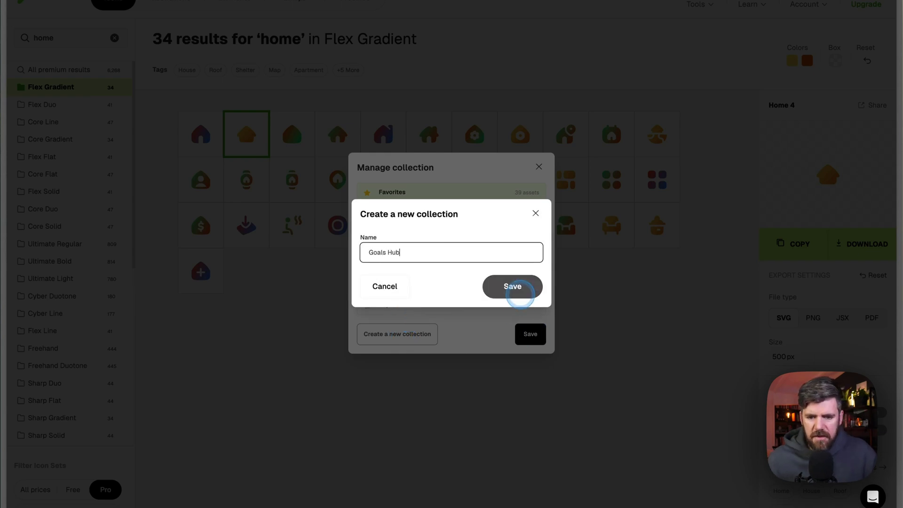
{"action": "left_click", "coordinate": [512, 286]}
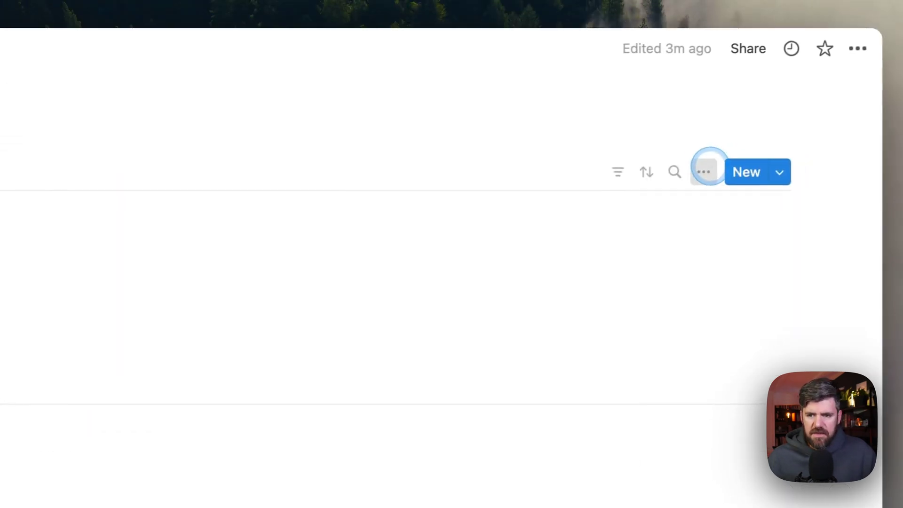
Move the URL property up so it sits right below Files & media in the gallery's property list
{"action": "left_click", "coordinate": [706, 169]}
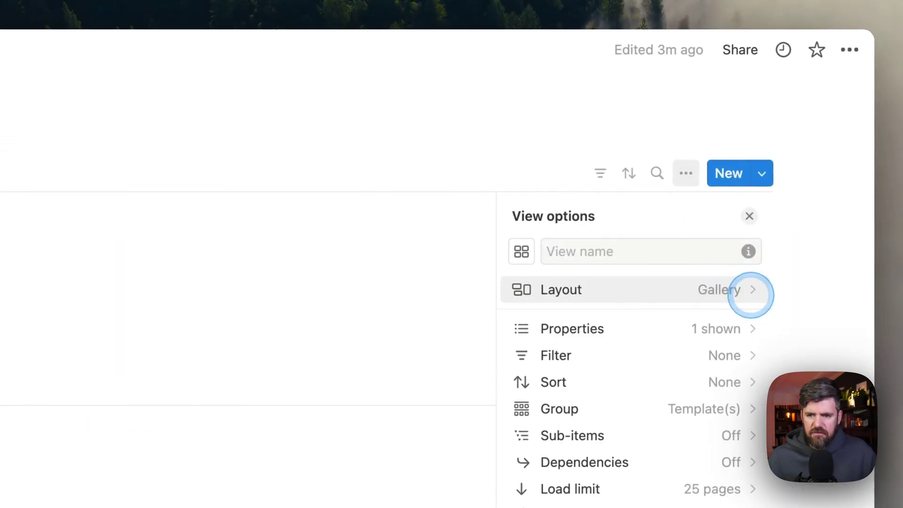
{"action": "left_click", "coordinate": [734, 327]}
{"action": "left_click_drag", "start_coordinate": [593, 299], "coordinate": [597, 243]}
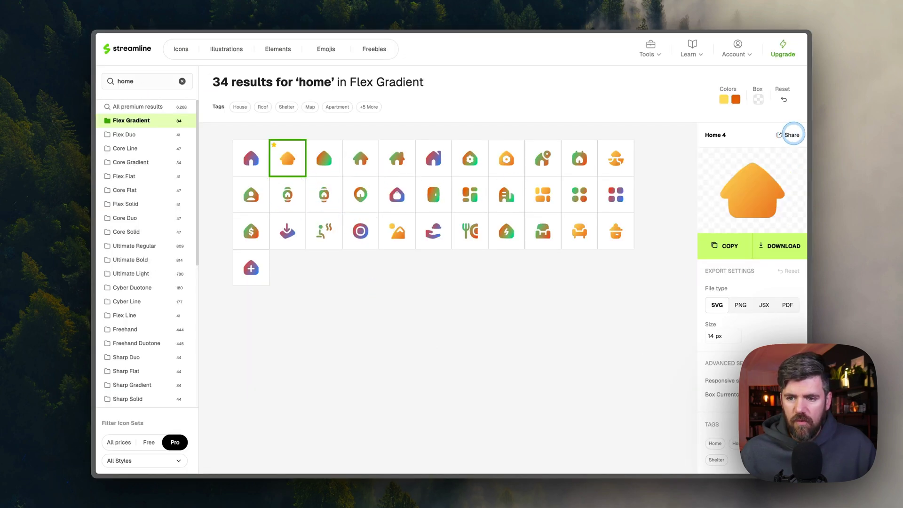
Copy Home 4's share link, save it to Goals Hub instead of Favorites, and return to the main icons page
{"action": "left_click", "coordinate": [790, 135]}
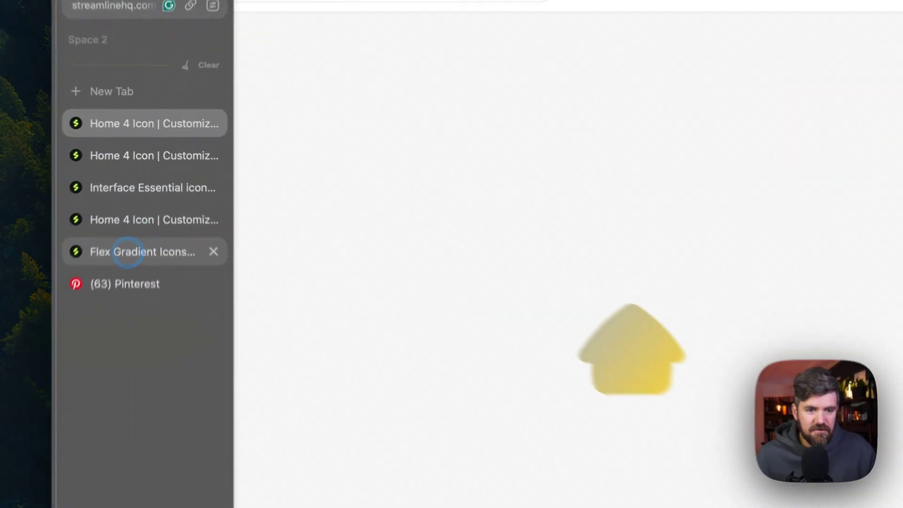
{"action": "left_click", "coordinate": [151, 272]}
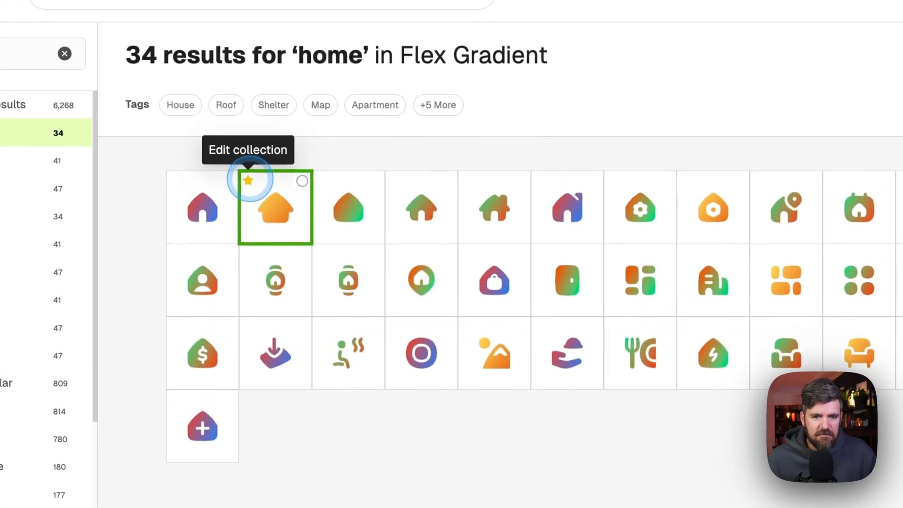
{"action": "left_click", "coordinate": [249, 180]}
{"action": "left_click", "coordinate": [373, 145]}
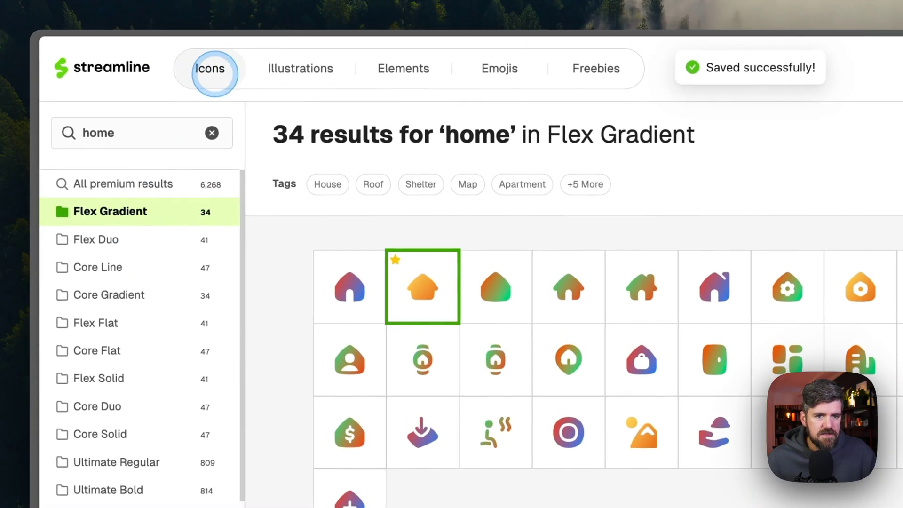
{"action": "left_click", "coordinate": [212, 70]}
Navigate into the Goals Hub collection's icons and show the house icon's details
{"action": "left_click", "coordinate": [125, 128]}
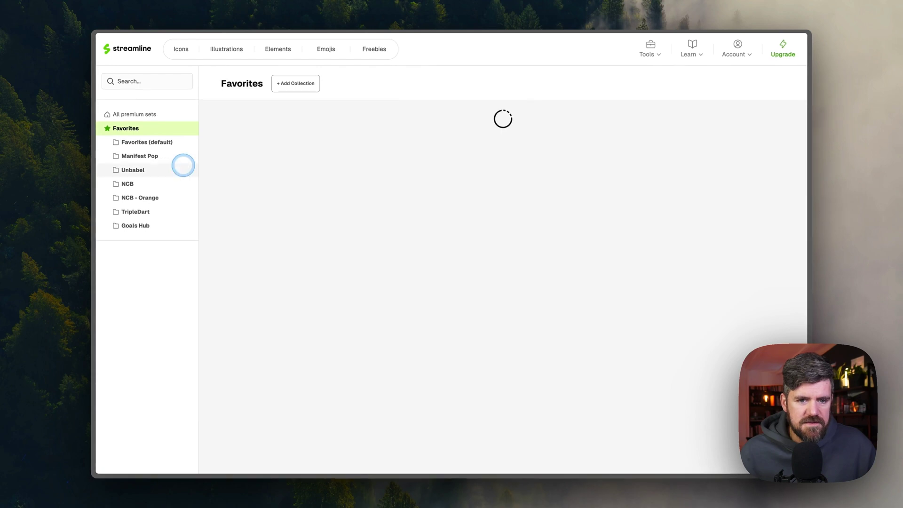
{"action": "left_click", "coordinate": [136, 226]}
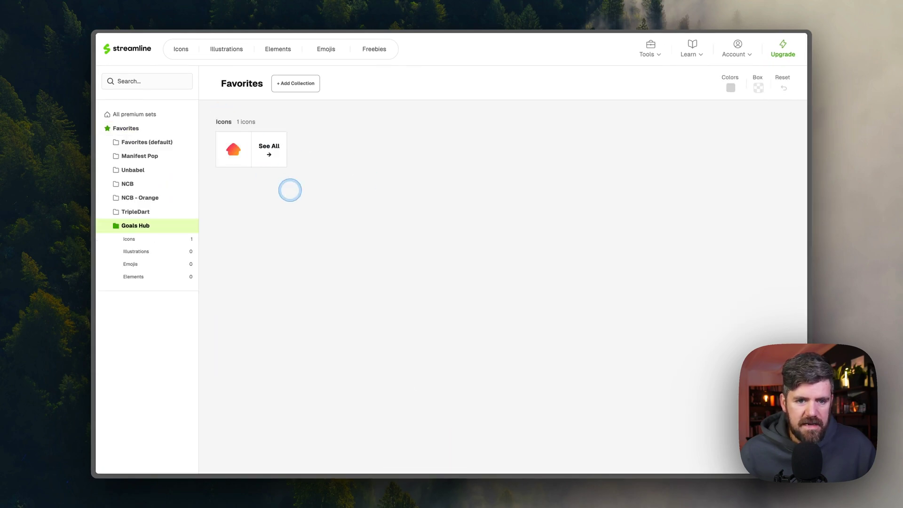
{"action": "left_click", "coordinate": [230, 148]}
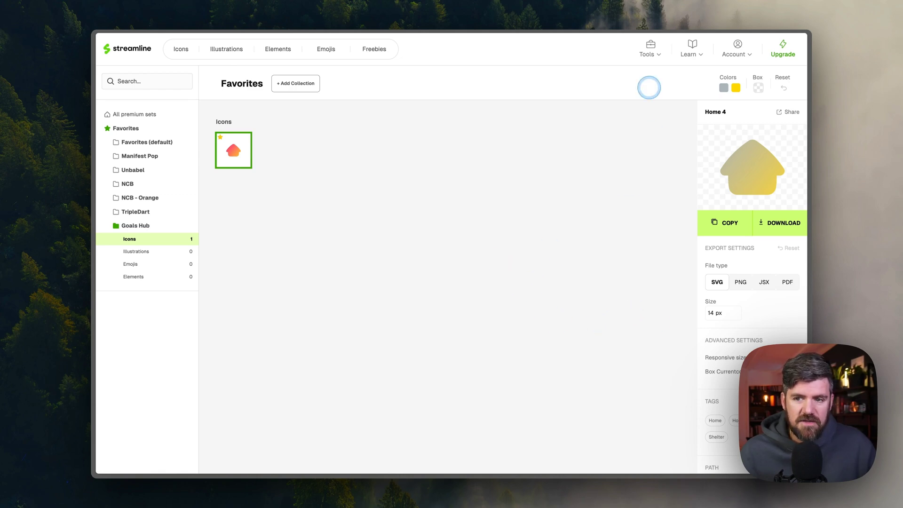
{"action": "left_click", "coordinate": [134, 224]}
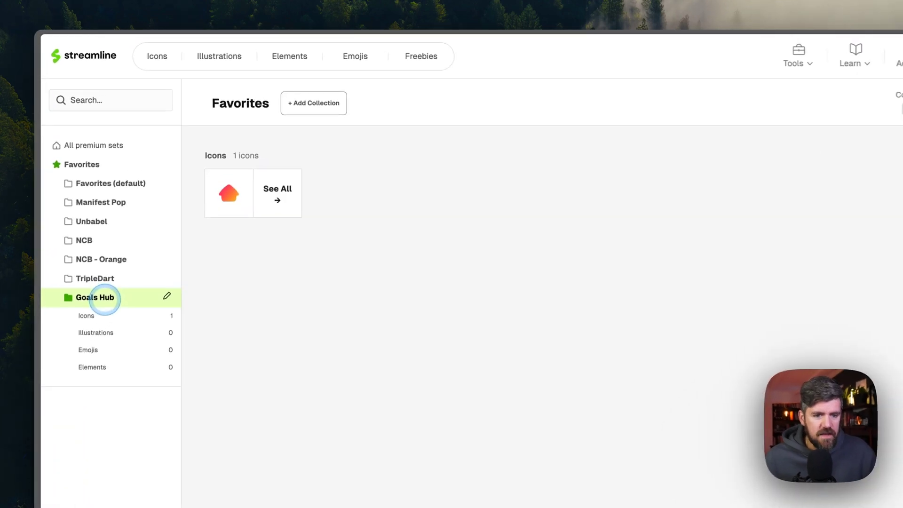
{"action": "left_click", "coordinate": [213, 197]}
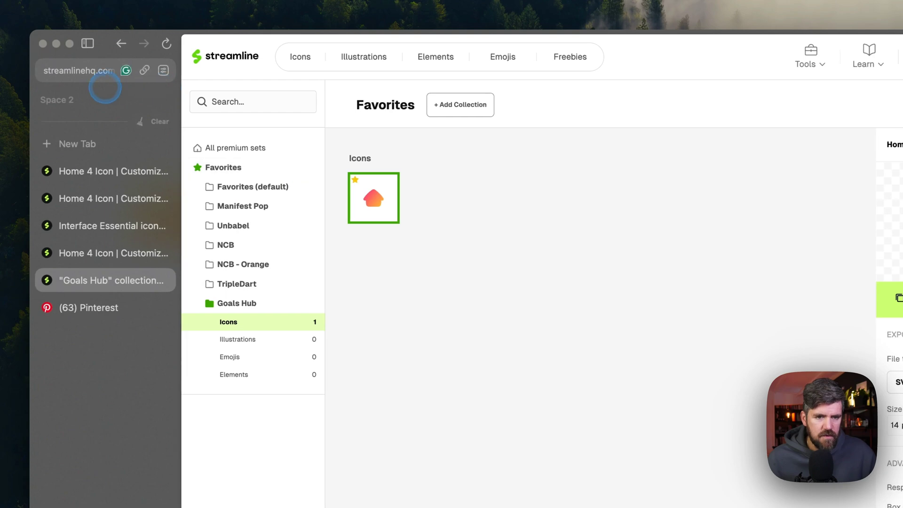
Copy the Goals Hub collection page's address from Arc and switch toward Notion
{"action": "left_click", "coordinate": [85, 68]}
{"action": "left_click", "coordinate": [631, 345]}
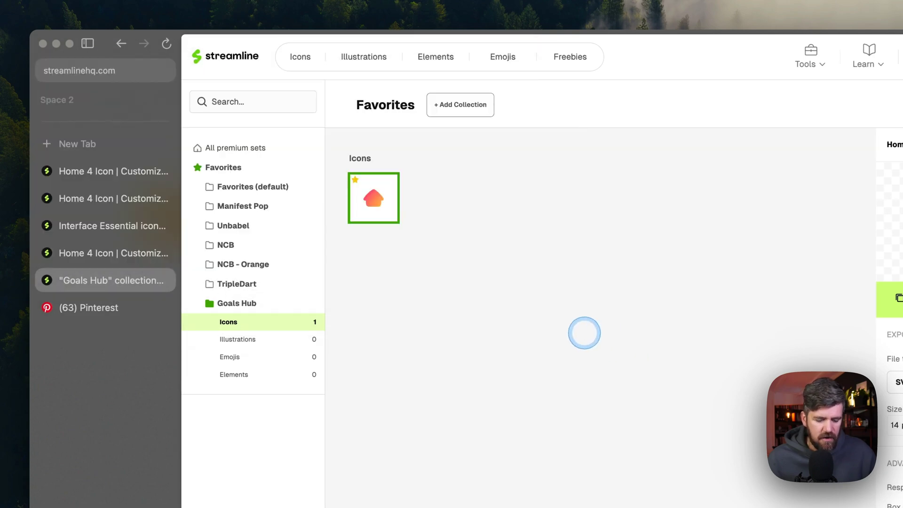
{"action": "key", "text": "ctrl+Up"}
Paste the Goals Hub collection link into the Home entry's URL property
{"action": "left_click", "coordinate": [584, 333]}
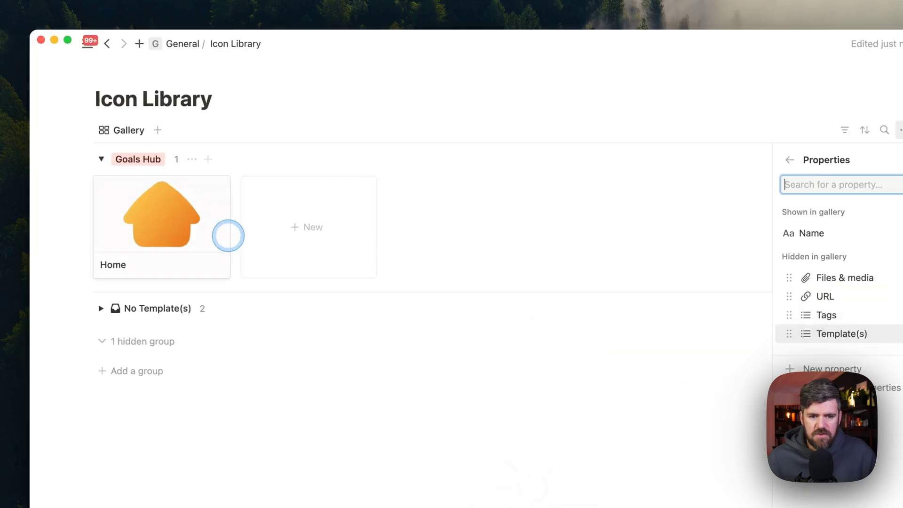
{"action": "left_click", "coordinate": [178, 234]}
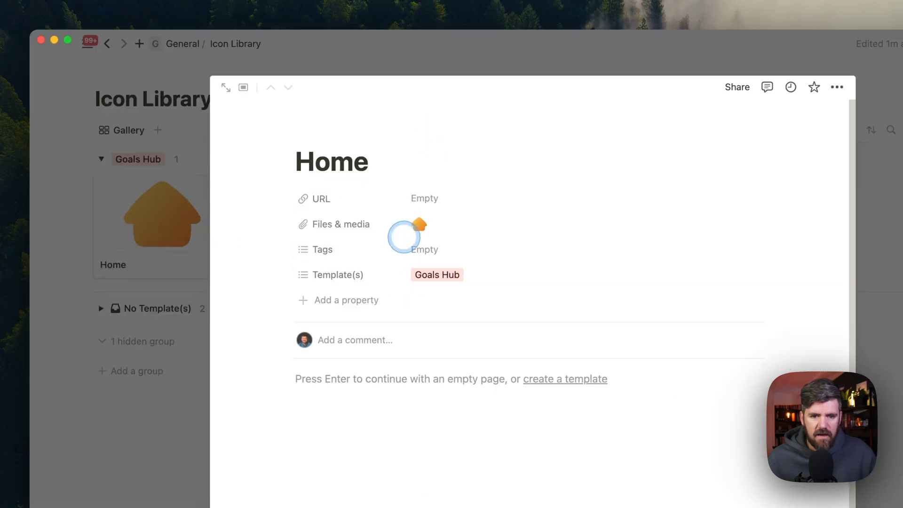
{"action": "left_click", "coordinate": [452, 198]}
{"action": "key", "text": "super+v"}
{"action": "key", "text": "Return"}
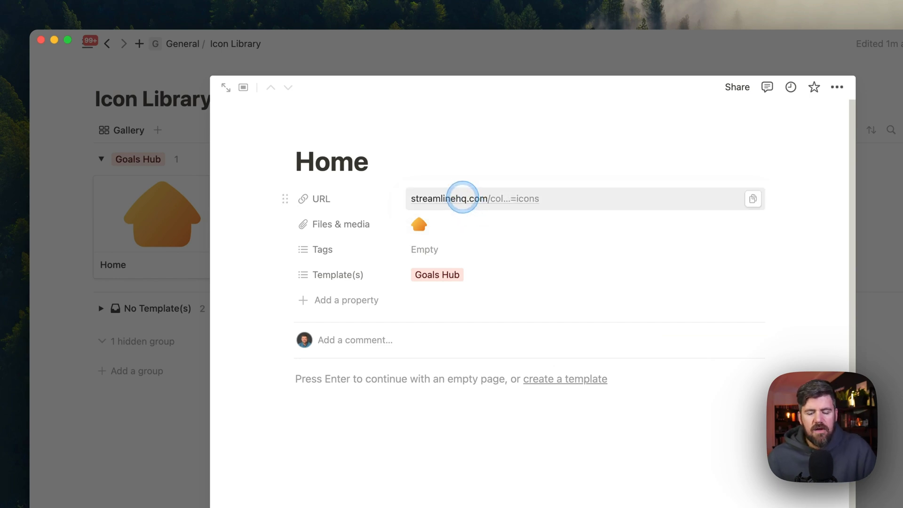
Check the stored link opens, then return to the Icon Library gallery
{"action": "left_click", "coordinate": [462, 198]}
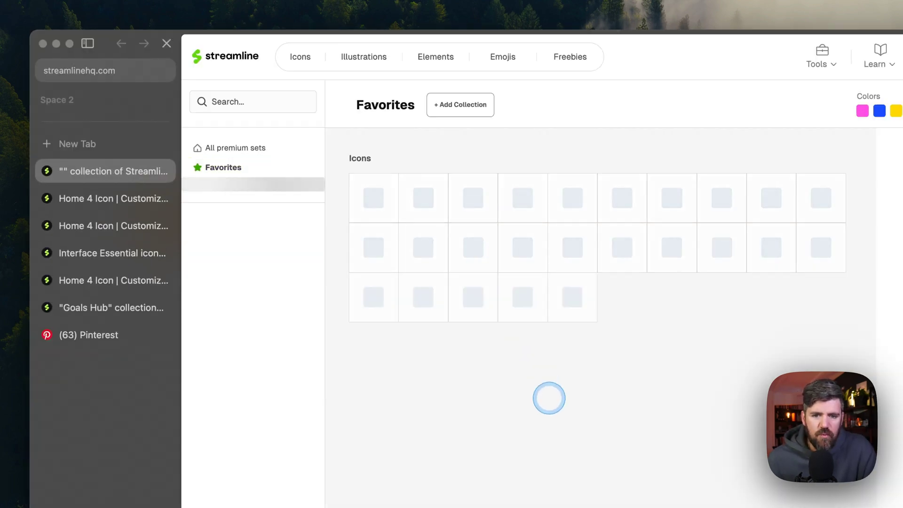
{"action": "key", "text": "ctrl+Up"}
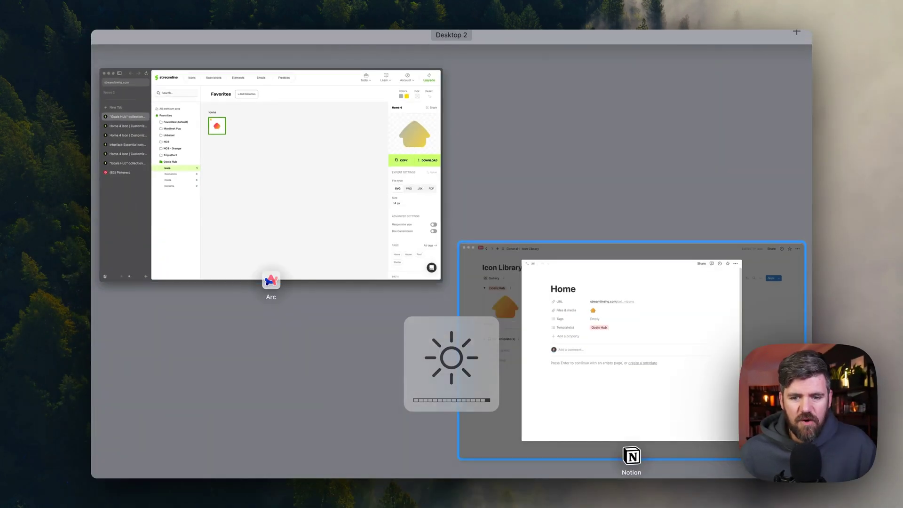
{"action": "left_click", "coordinate": [632, 352]}
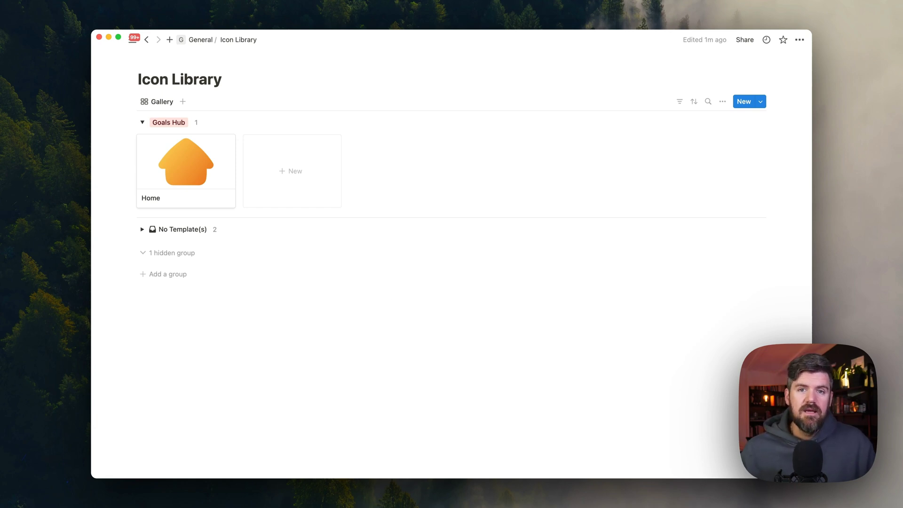
{"action": "mouse_move", "coordinate": [185, 169]}
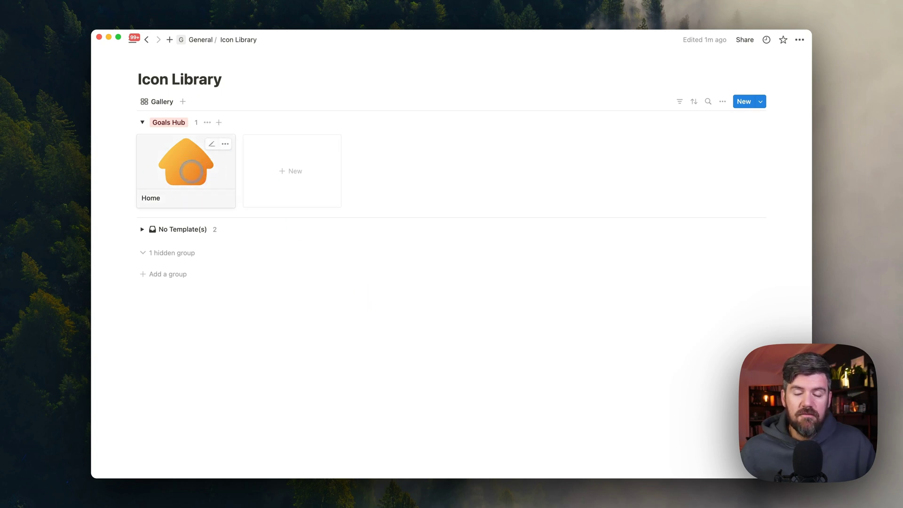
Search Pinterest for 'blue icon gradient' from the browser's Pinterest tab
{"action": "key", "text": "F1"}
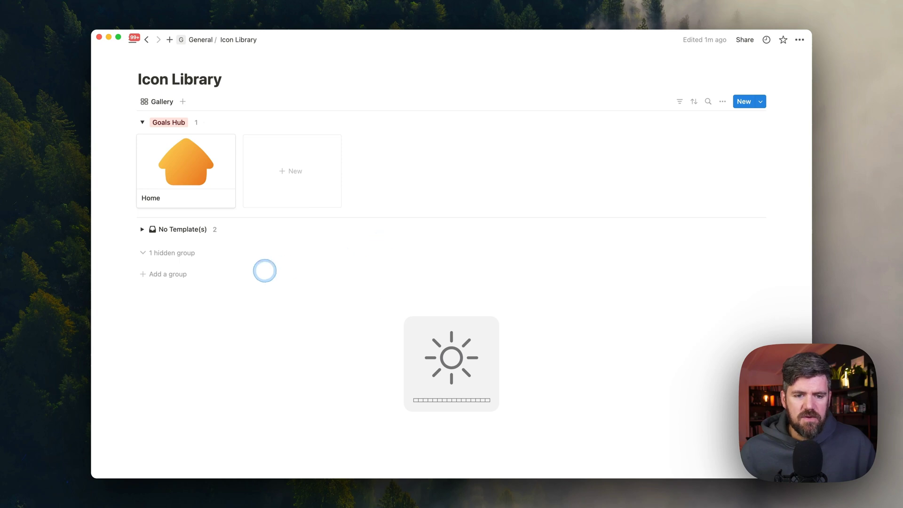
{"action": "key", "text": "F3"}
{"action": "left_click", "coordinate": [452, 223]}
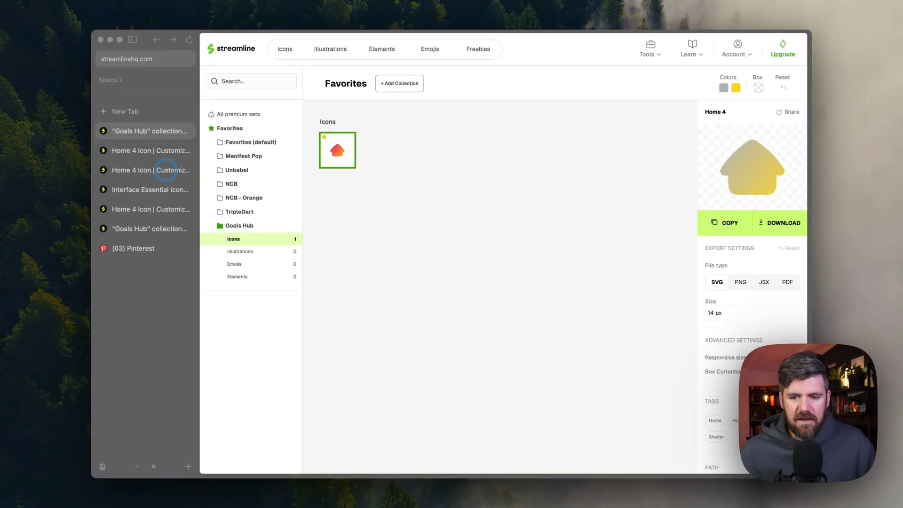
{"action": "left_click", "coordinate": [133, 249]}
{"action": "left_click", "coordinate": [410, 54]}
{"action": "type", "text": "b"}
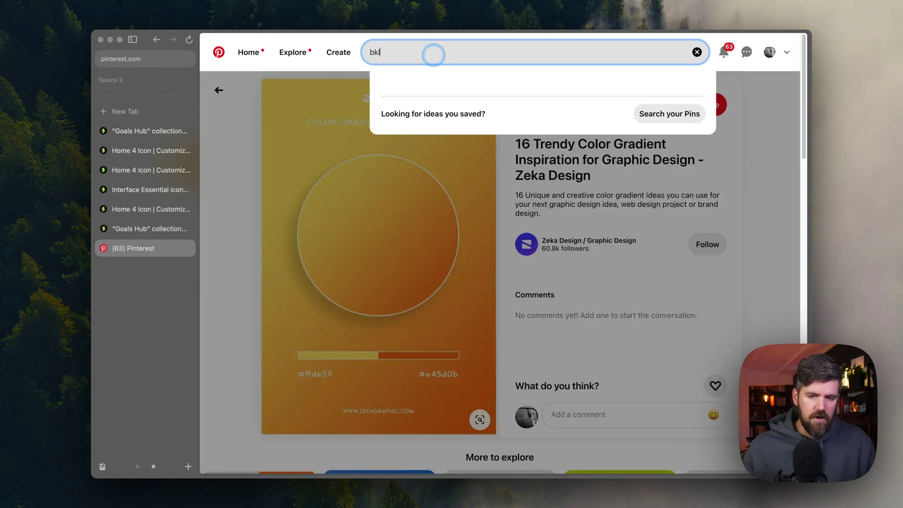
{"action": "type", "text": "lue ic"}
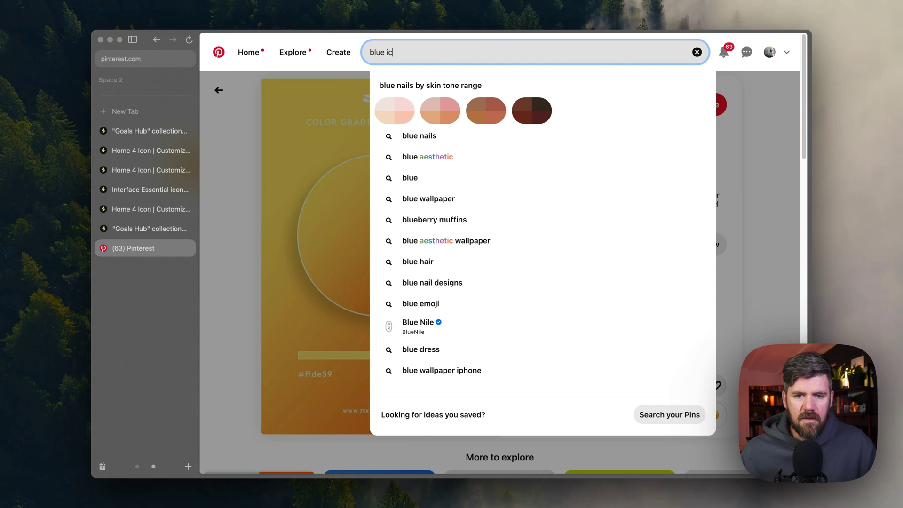
{"action": "type", "text": "on gradient"}
{"action": "key", "text": "Return"}
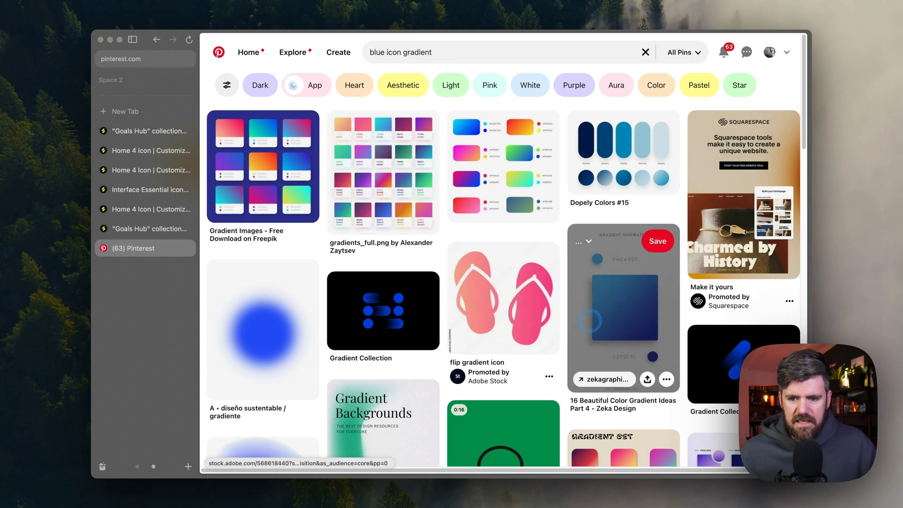
View the Zeka Design pin with the #4CA9DF to #292E91 gradient, then go back to the Goals Hub collection
{"action": "left_click", "coordinate": [636, 302]}
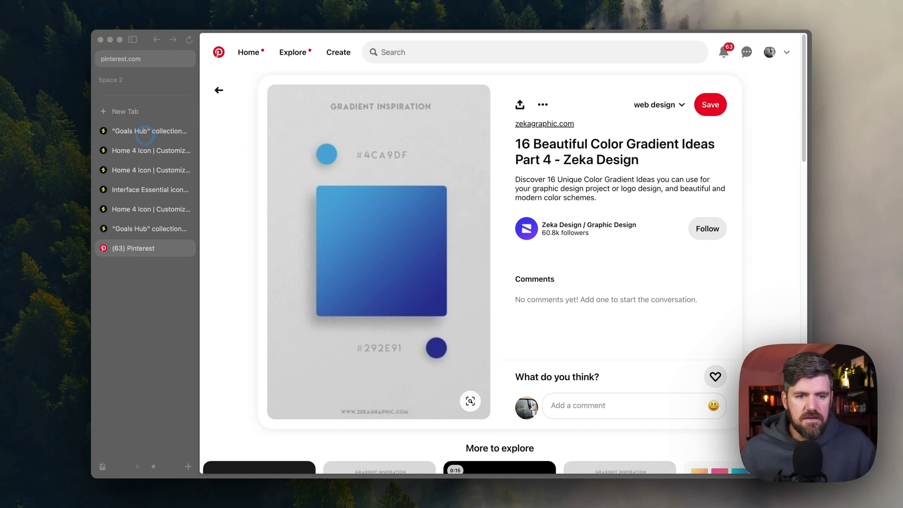
{"action": "left_click", "coordinate": [143, 131]}
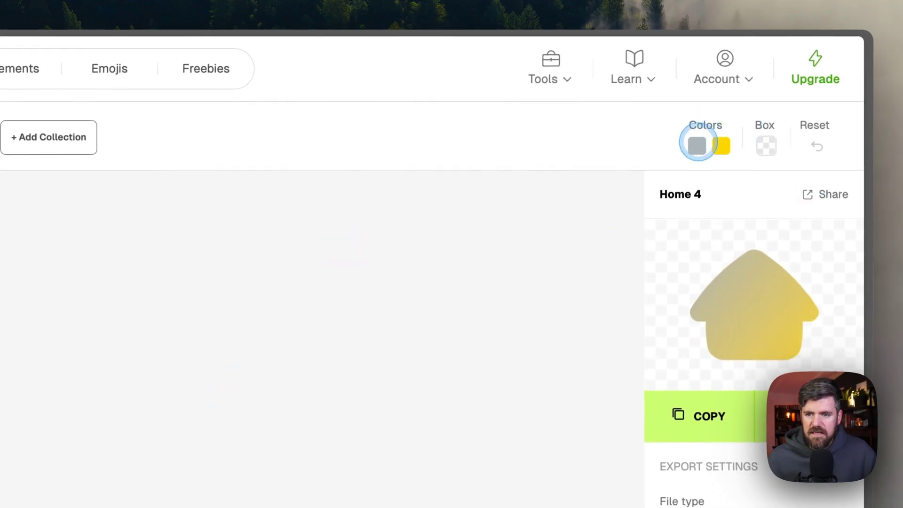
Set Home 4's first gradient colour to hex 4ca9df and save the light blue for reuse
{"action": "left_click", "coordinate": [697, 145]}
{"action": "left_click", "coordinate": [538, 371]}
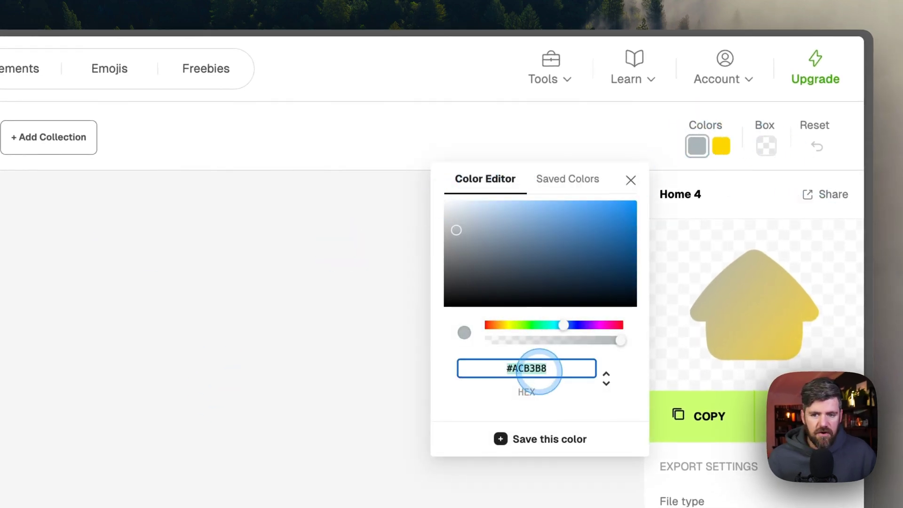
{"action": "key", "text": "ctrl+a"}
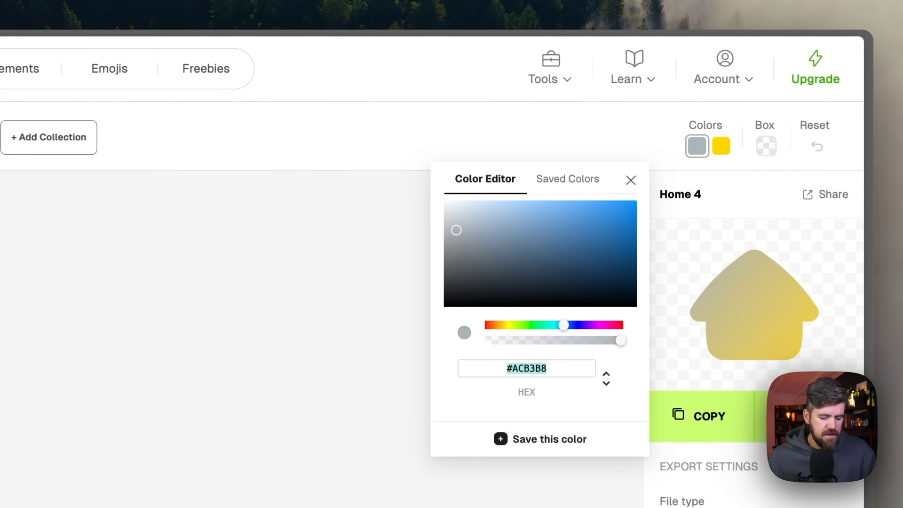
{"action": "left_click", "coordinate": [568, 369]}
{"action": "type", "text": "4ca9df"}
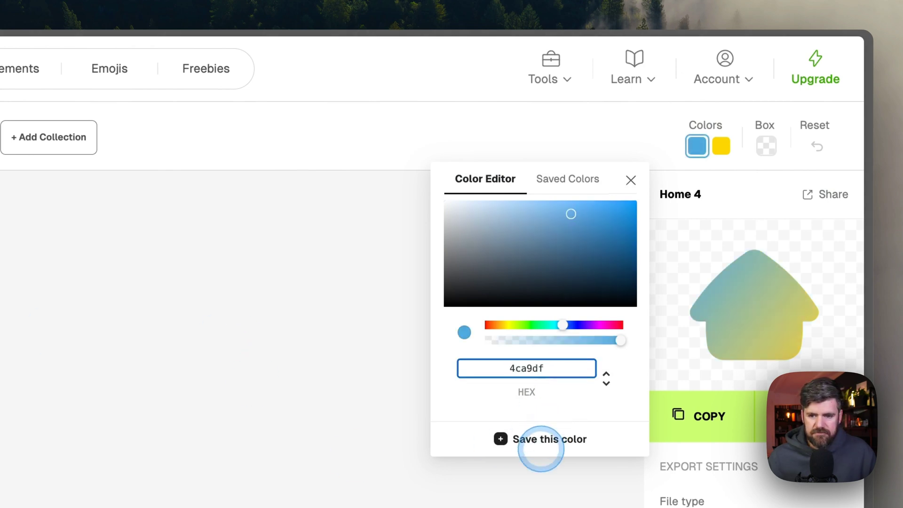
{"action": "left_click", "coordinate": [540, 442]}
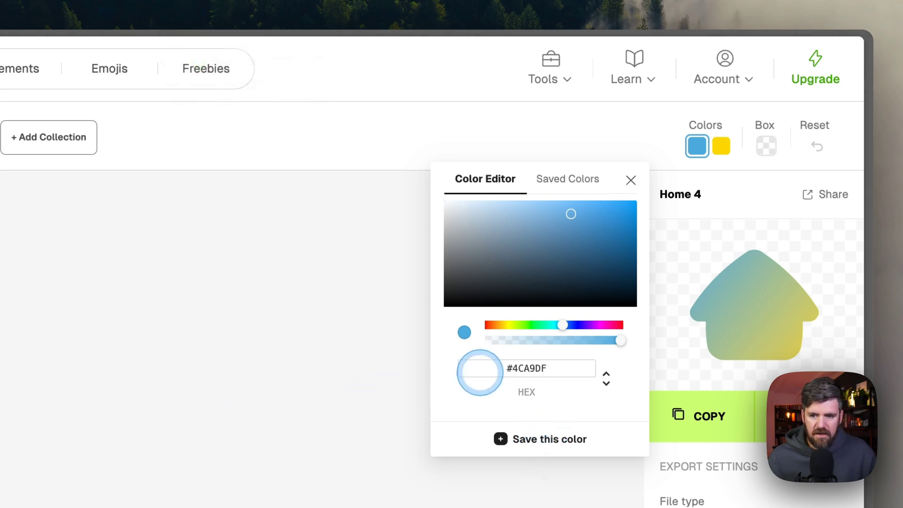
{"action": "left_click", "coordinate": [534, 369]}
{"action": "key", "text": "ctrl+a"}
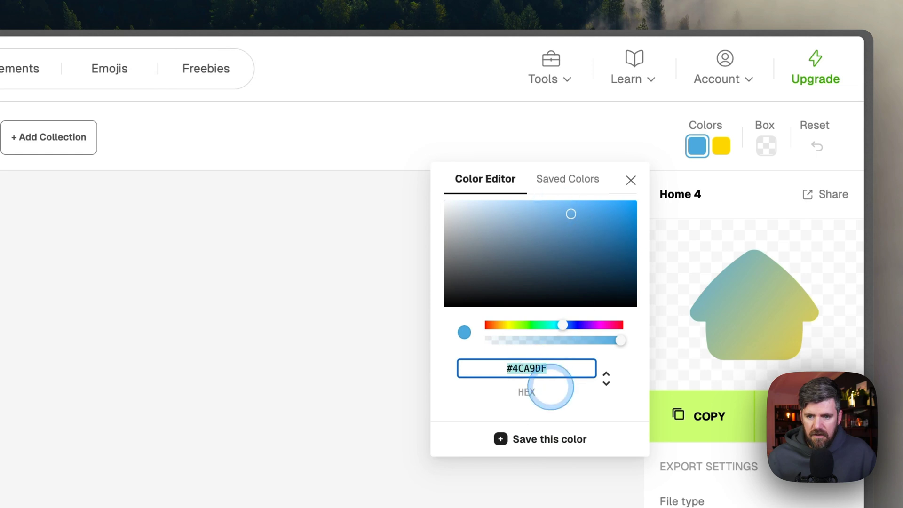
Set the second, yellow gradient colour to hex 292e91
{"action": "left_click", "coordinate": [720, 146]}
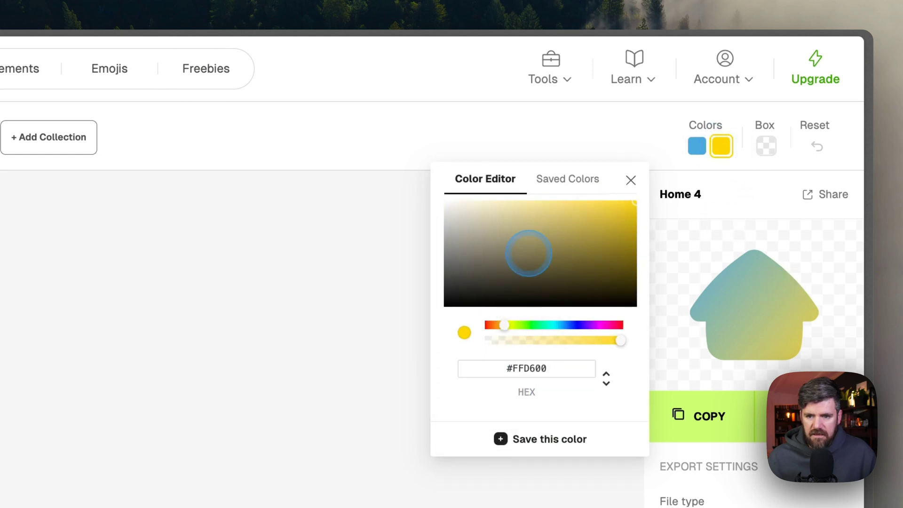
{"action": "left_click", "coordinate": [580, 367]}
{"action": "key", "text": "ctrl+a"}
{"action": "type", "text": "292e91"}
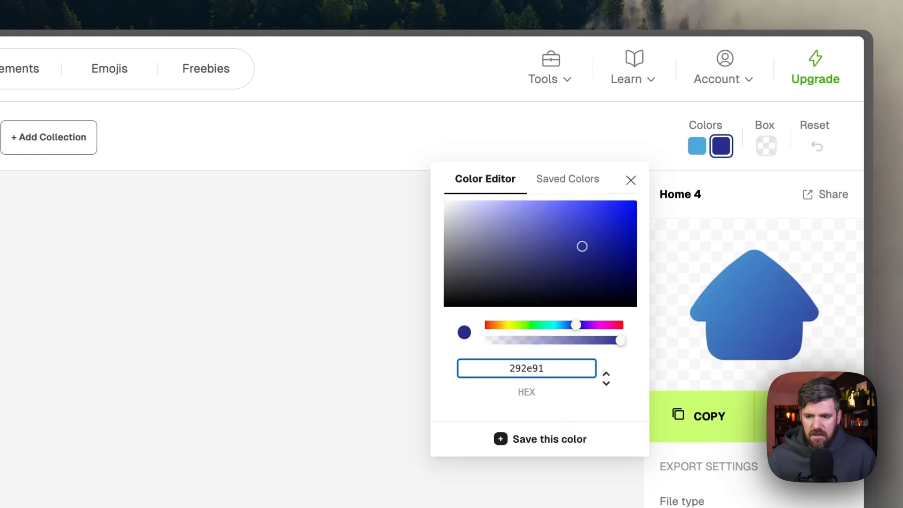
{"action": "key", "text": "Escape"}
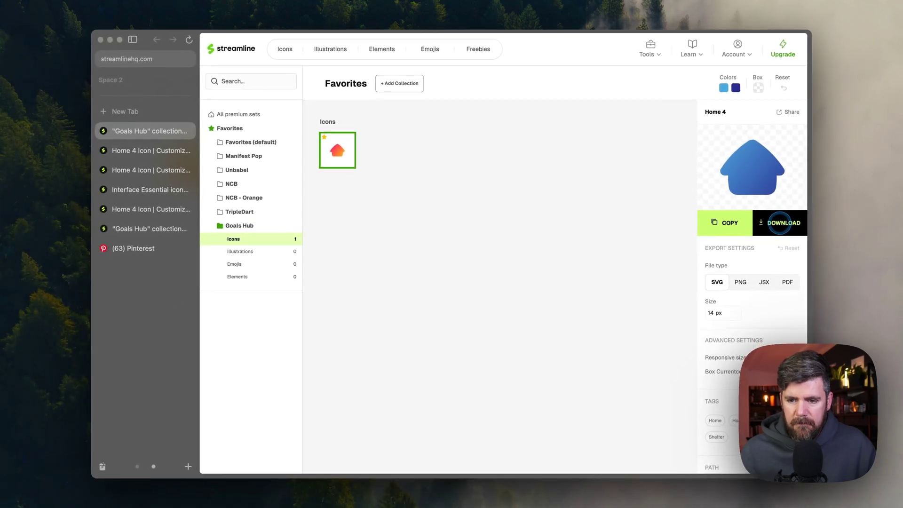
Download the recoloured icon as a 500 px SVG and switch to Notion
{"action": "left_click", "coordinate": [734, 310]}
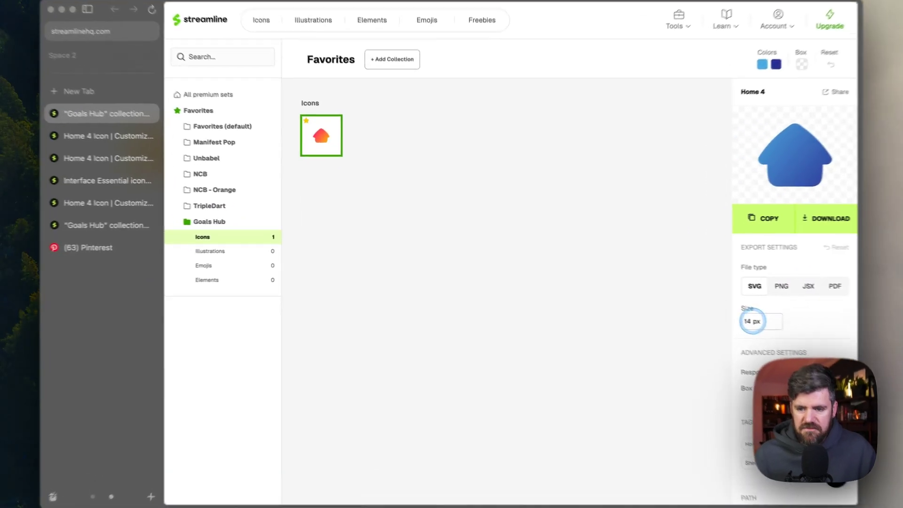
{"action": "type", "text": "500"}
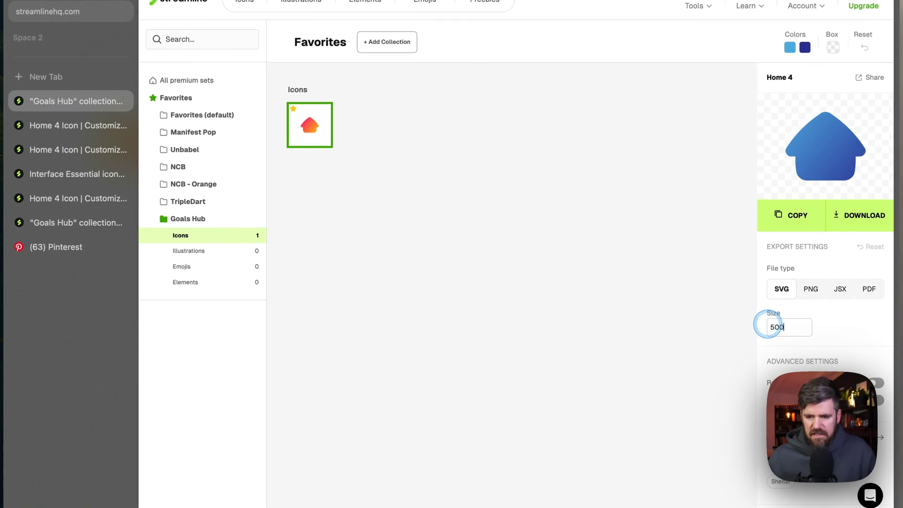
{"action": "left_click", "coordinate": [859, 216]}
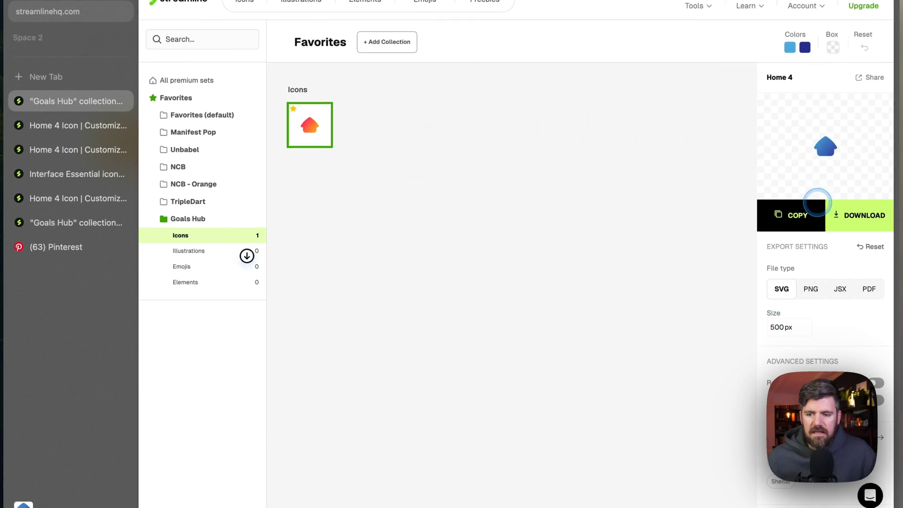
{"action": "key", "text": "super+Tab"}
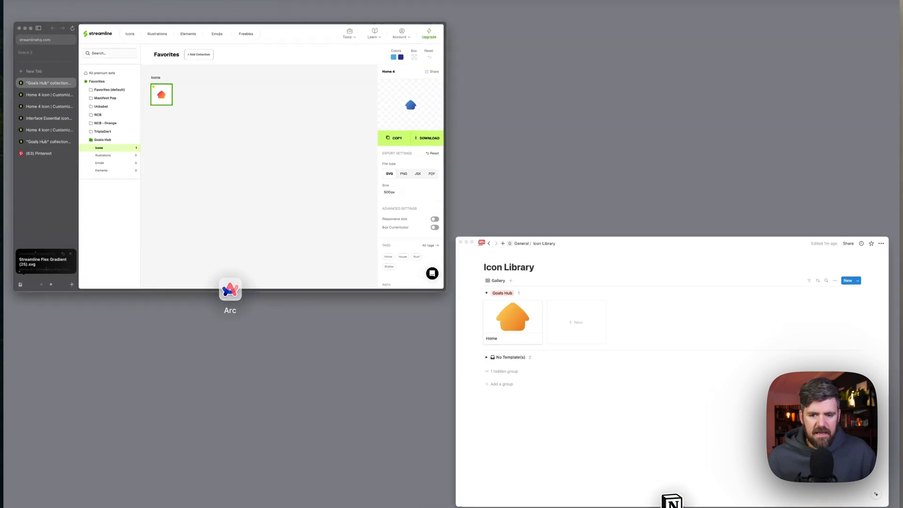
Duplicate the Home entry and retag the copy from Goals Hub to Habit Tracker
{"action": "left_click", "coordinate": [99, 175]}
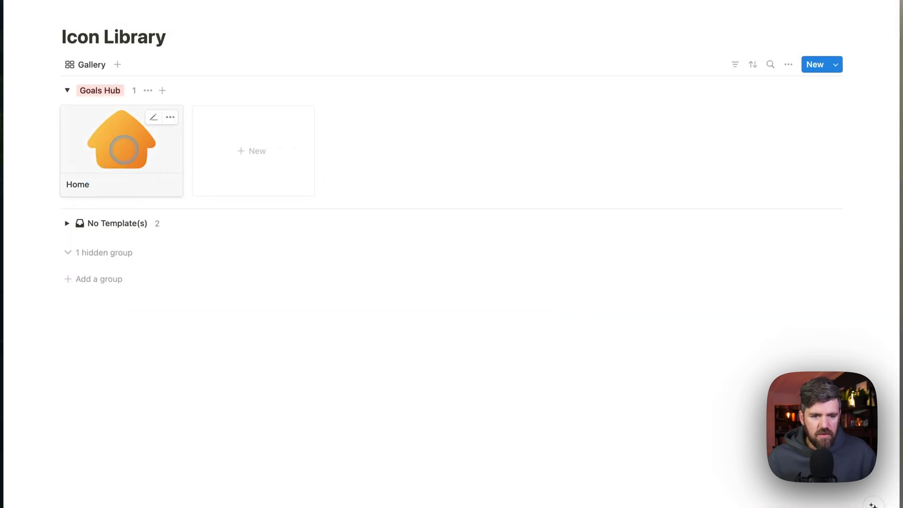
{"action": "right_click", "coordinate": [122, 149]}
{"action": "left_click", "coordinate": [192, 206]}
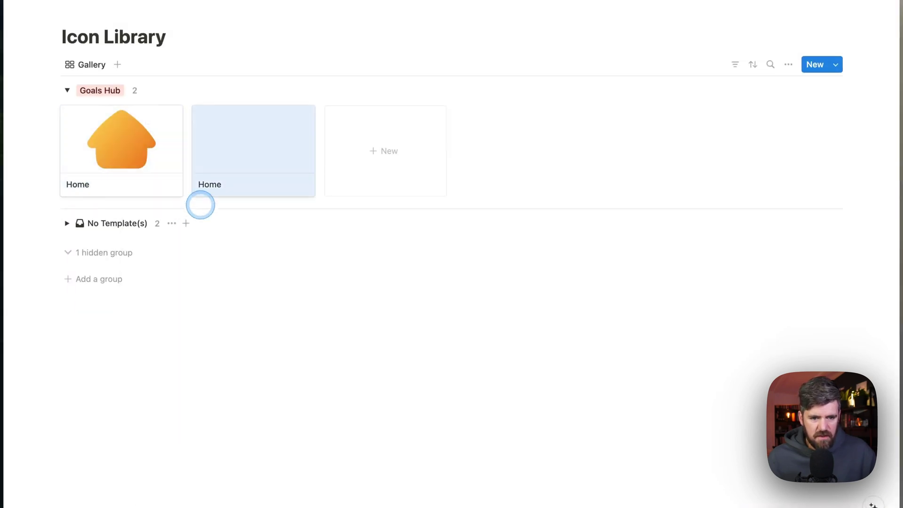
{"action": "left_click", "coordinate": [240, 143]}
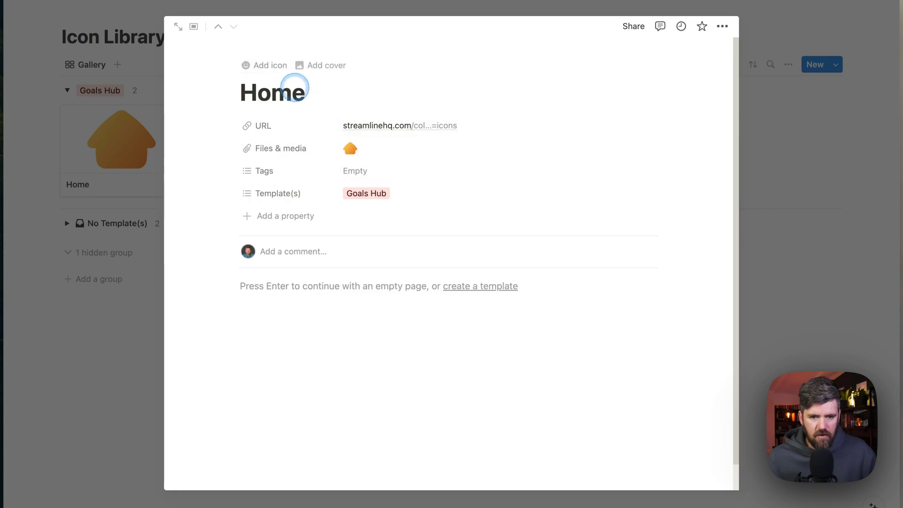
{"action": "left_click", "coordinate": [356, 193]}
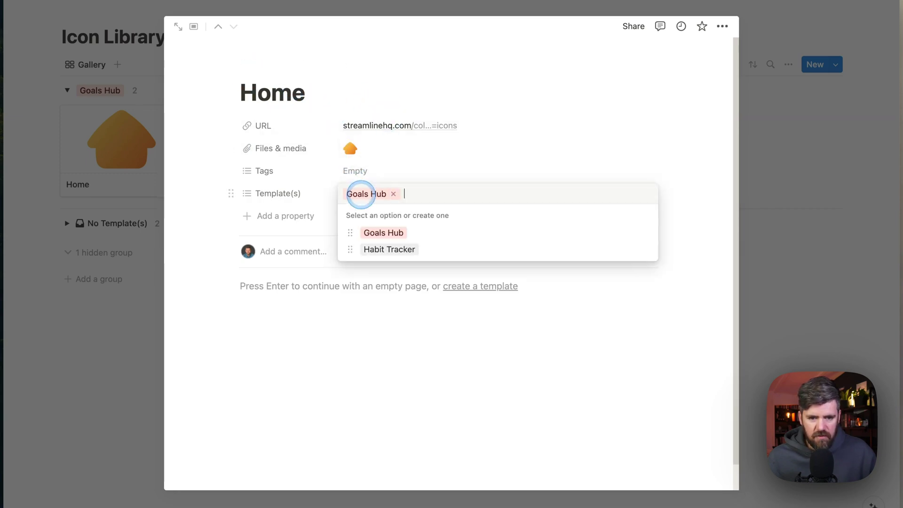
{"action": "left_click", "coordinate": [395, 249]}
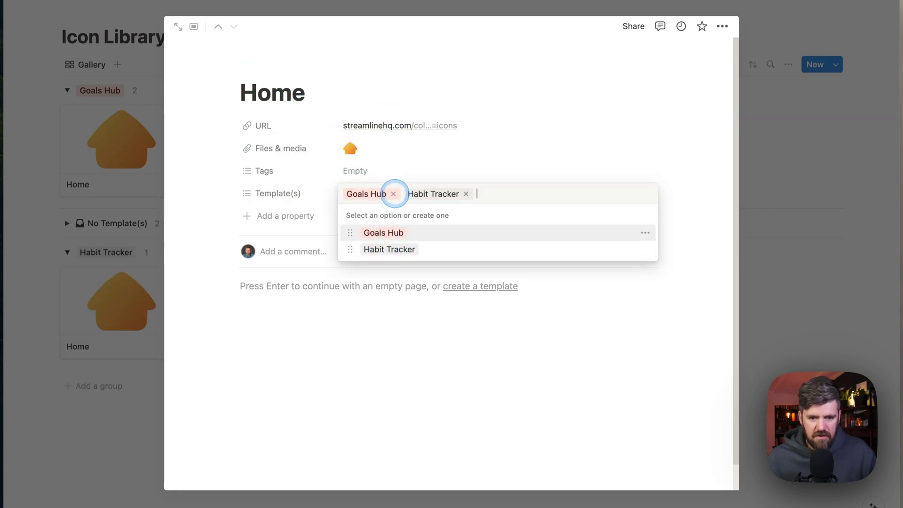
{"action": "left_click", "coordinate": [393, 193]}
{"action": "left_click", "coordinate": [353, 147]}
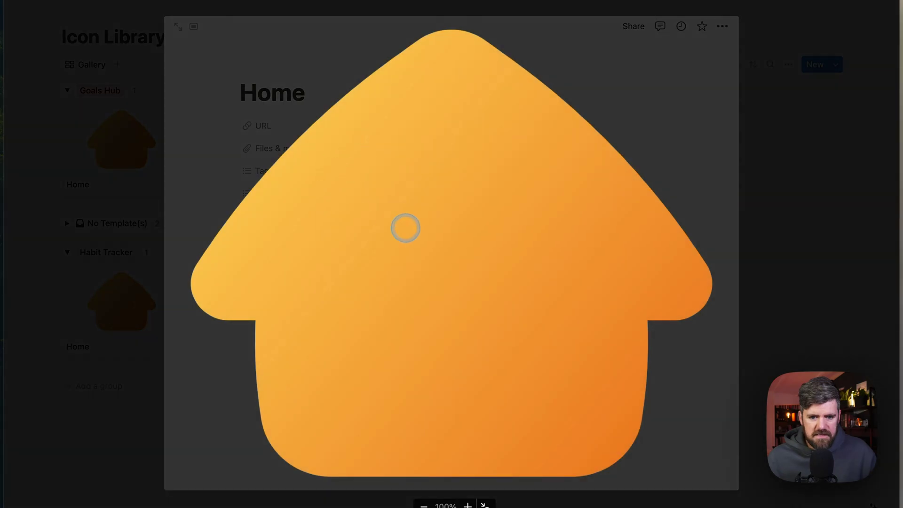
Replace the copy's orange house image with the blue Streamline Flex Gradient (25).svg file
{"action": "left_click", "coordinate": [315, 164]}
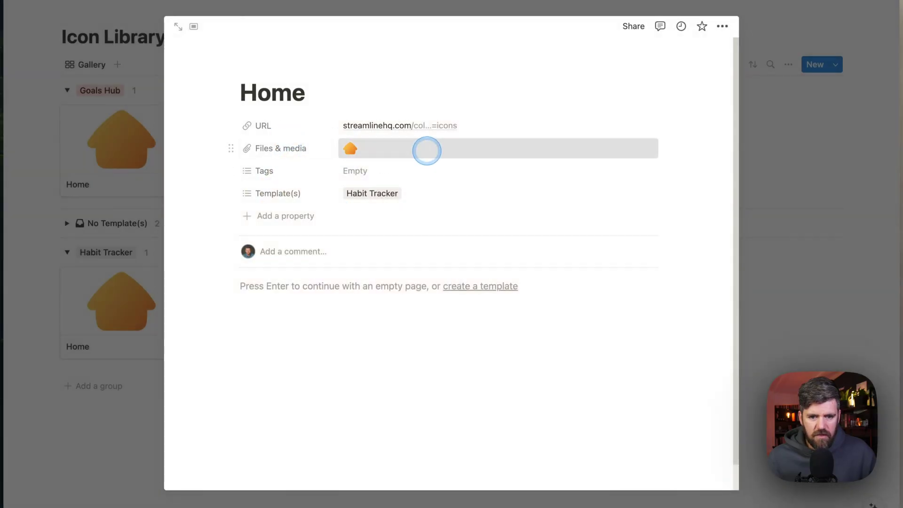
{"action": "left_click", "coordinate": [369, 148]}
{"action": "left_click", "coordinate": [645, 154]}
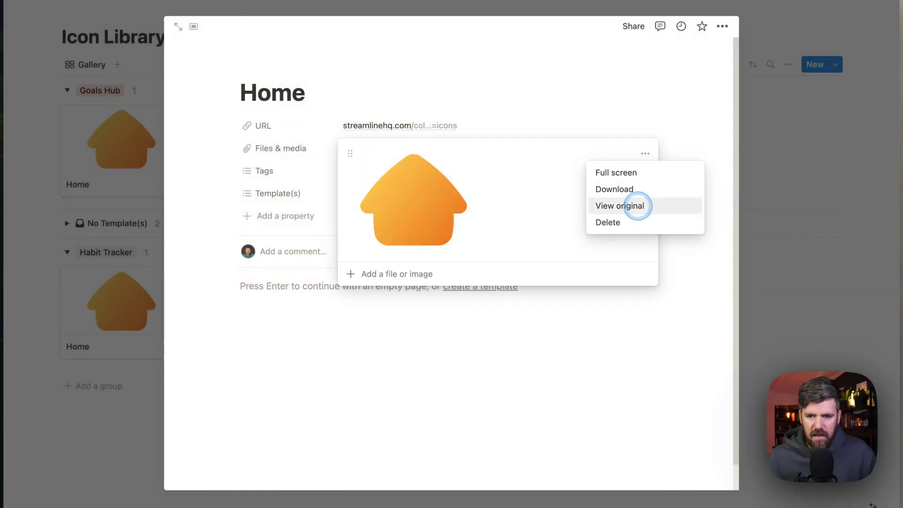
{"action": "left_click", "coordinate": [631, 218]}
{"action": "left_click", "coordinate": [402, 148]}
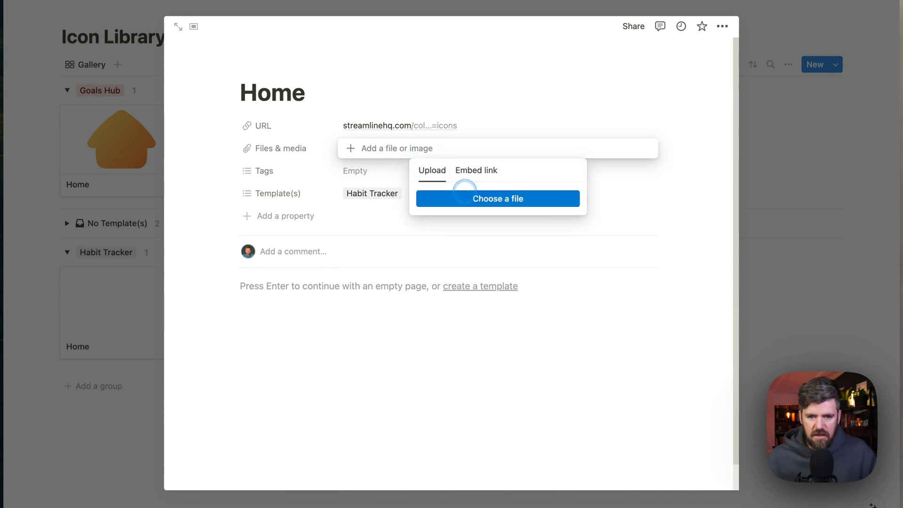
{"action": "left_click", "coordinate": [465, 196]}
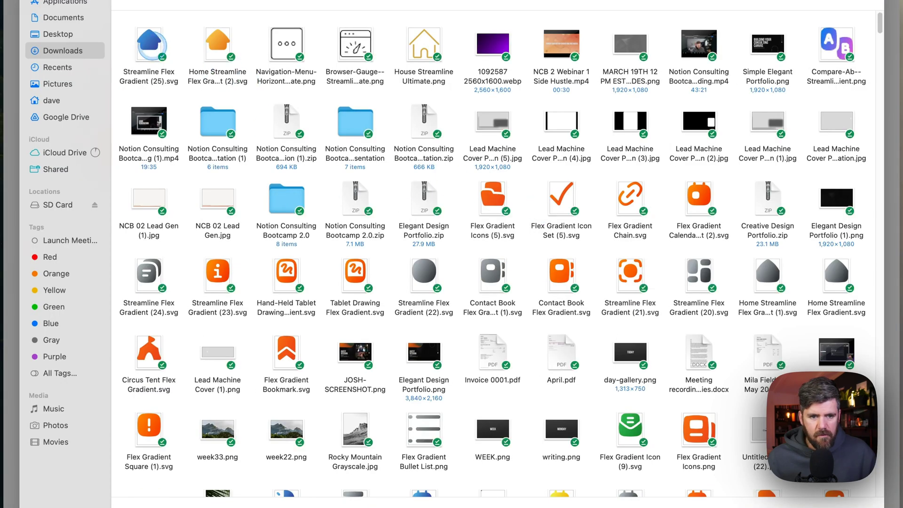
{"action": "left_click", "coordinate": [149, 42]}
{"action": "key", "text": "Return"}
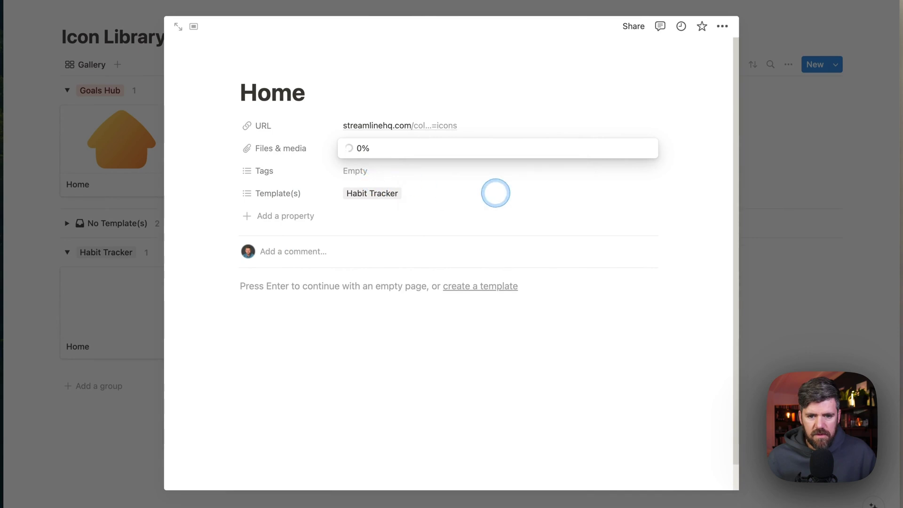
{"action": "left_click", "coordinate": [505, 387]}
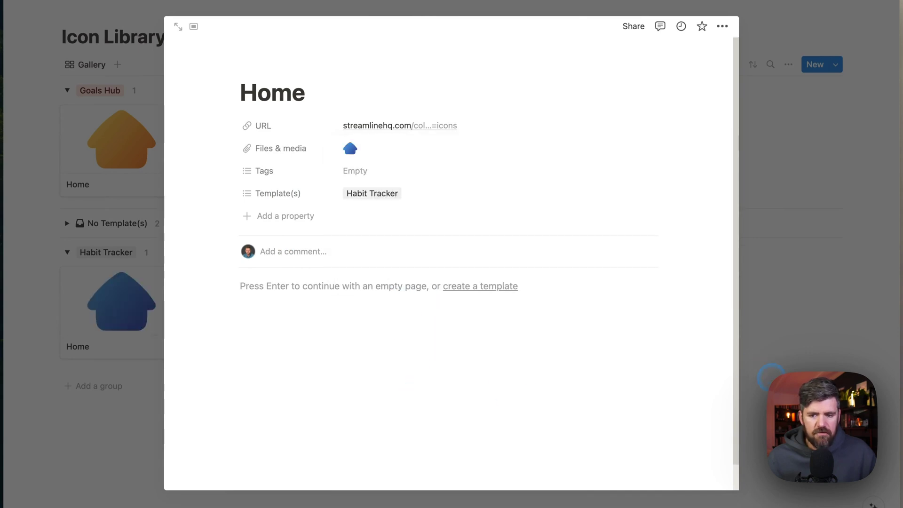
{"action": "left_click", "coordinate": [778, 378]}
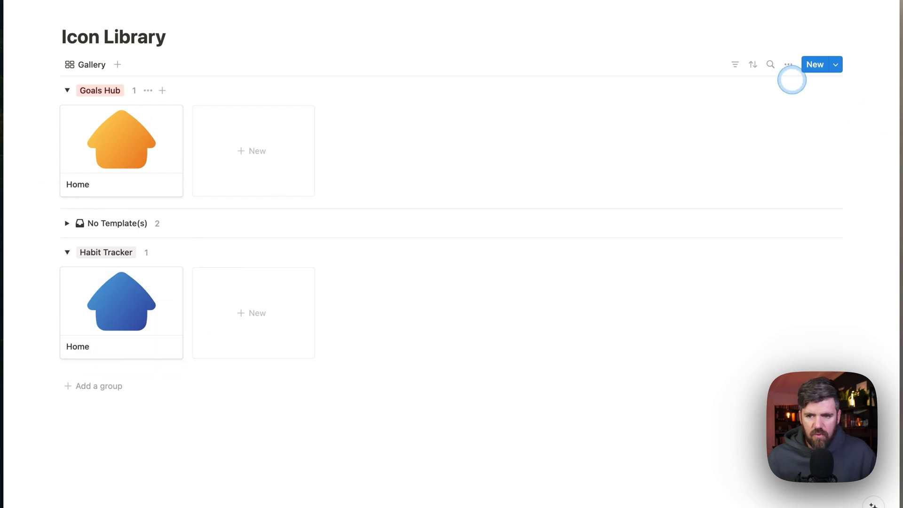
Move the No Template(s) group below Habit Tracker in the gallery's grouping settings
{"action": "left_click", "coordinate": [788, 64]}
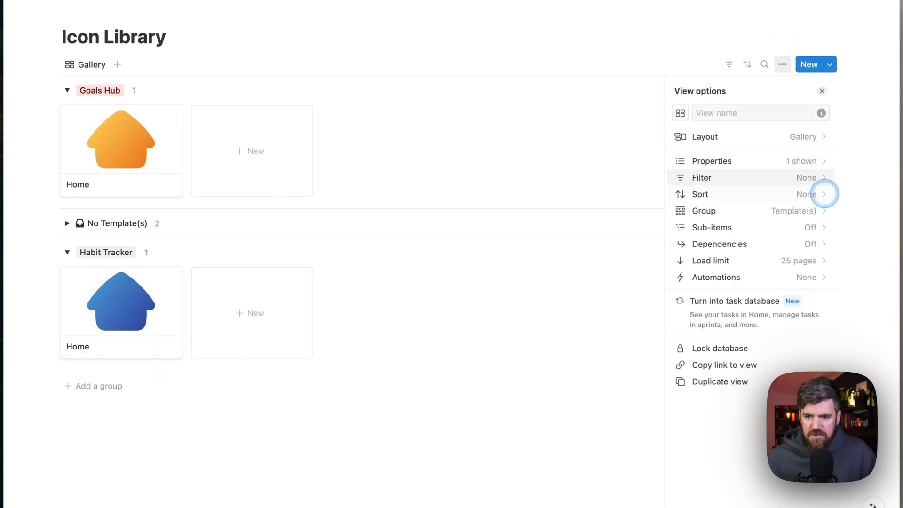
{"action": "left_click", "coordinate": [813, 210]}
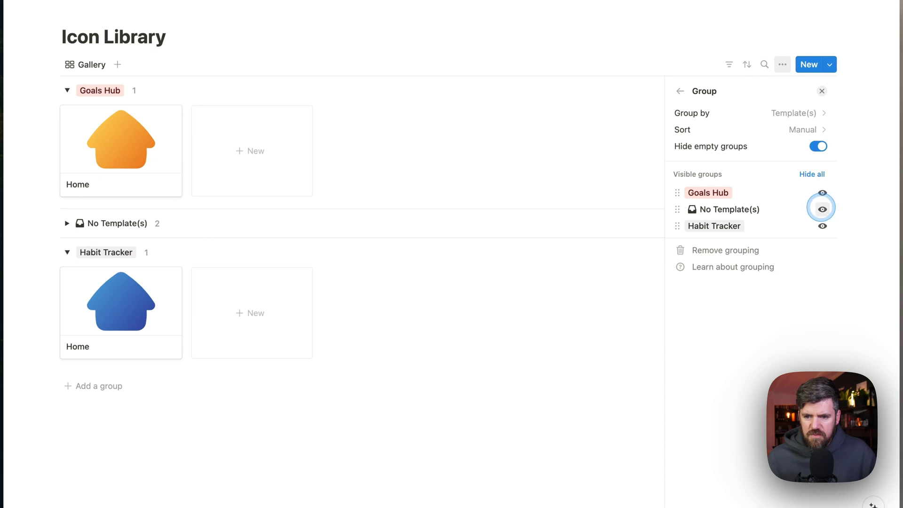
{"action": "left_click_drag", "start_coordinate": [783, 210], "coordinate": [723, 226]}
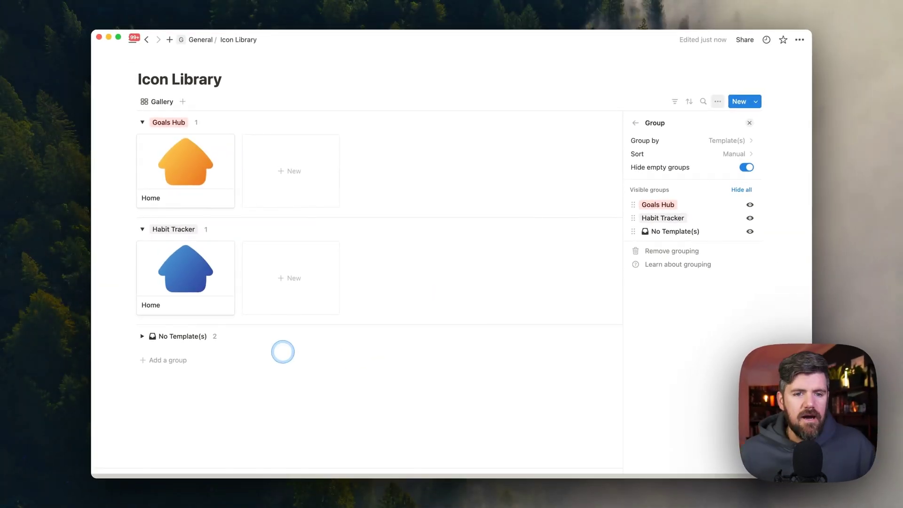
Close the grouping settings panel
{"action": "left_click", "coordinate": [282, 352]}
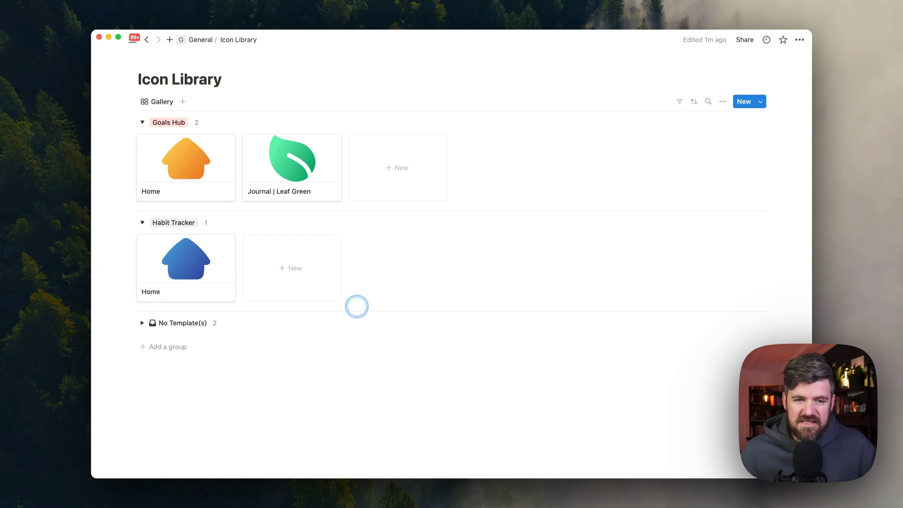
{"action": "mouse_move", "coordinate": [182, 170]}
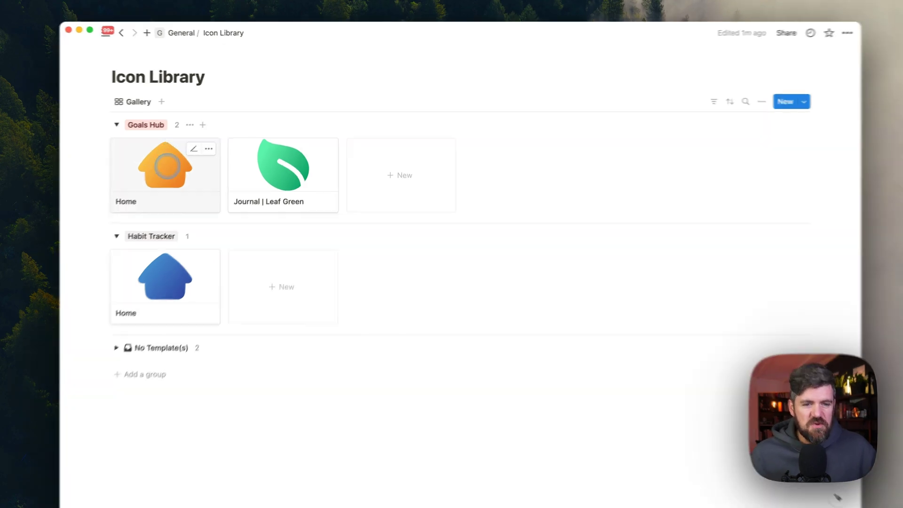
Drop Home Streamline Flex Gradient (2).svg from Downloads into the Home entry's page body
{"action": "left_click", "coordinate": [183, 158]}
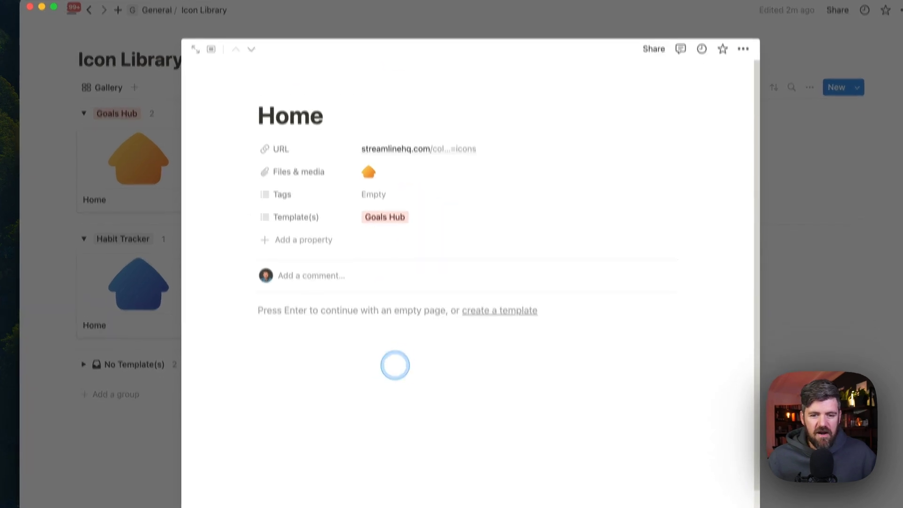
{"action": "key", "text": "Return"}
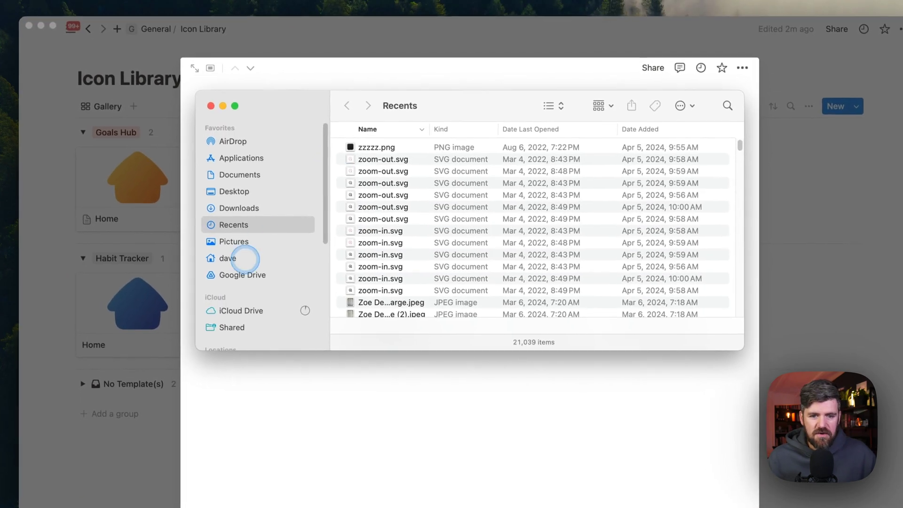
{"action": "left_click", "coordinate": [275, 220]}
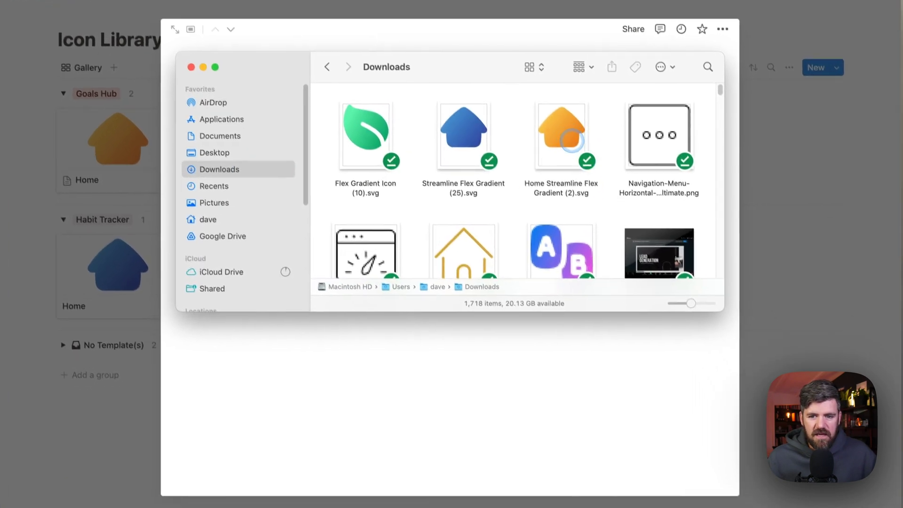
{"action": "left_click_drag", "start_coordinate": [580, 173], "coordinate": [452, 381]}
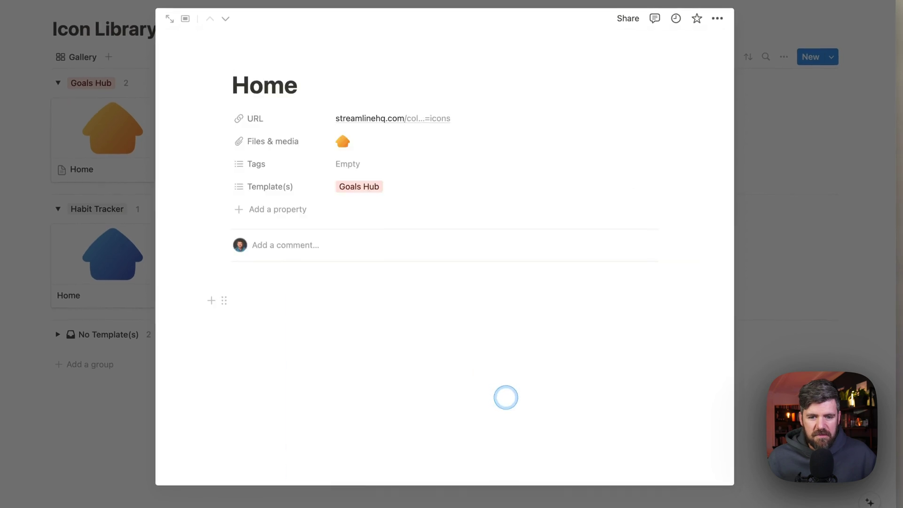
{"action": "scroll", "coordinate": [614, 365], "scroll_direction": "down", "scroll_amount": 2}
{"action": "scroll", "coordinate": [390, 276], "scroll_direction": "down", "scroll_amount": 1}
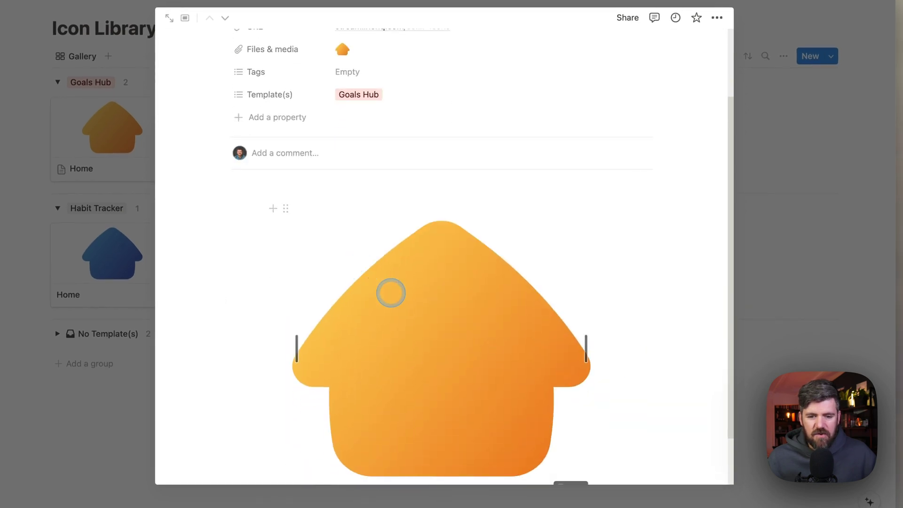
Preview the embedded house image full screen and bring up its actions menu
{"action": "left_click", "coordinate": [486, 296]}
{"action": "scroll", "coordinate": [508, 245], "scroll_direction": "down", "scroll_amount": 1}
{"action": "left_click", "coordinate": [492, 250]}
{"action": "left_click", "coordinate": [658, 224]}
{"action": "mouse_move", "coordinate": [443, 289]}
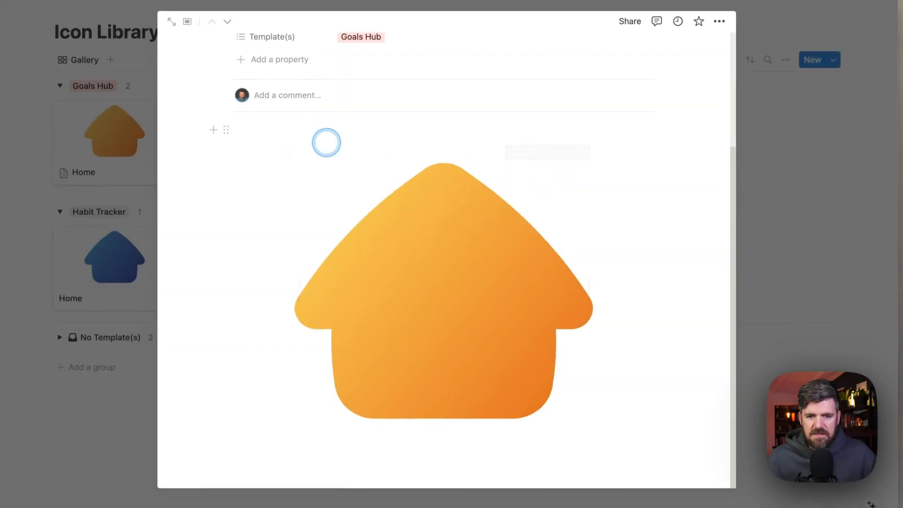
{"action": "left_click", "coordinate": [582, 157]}
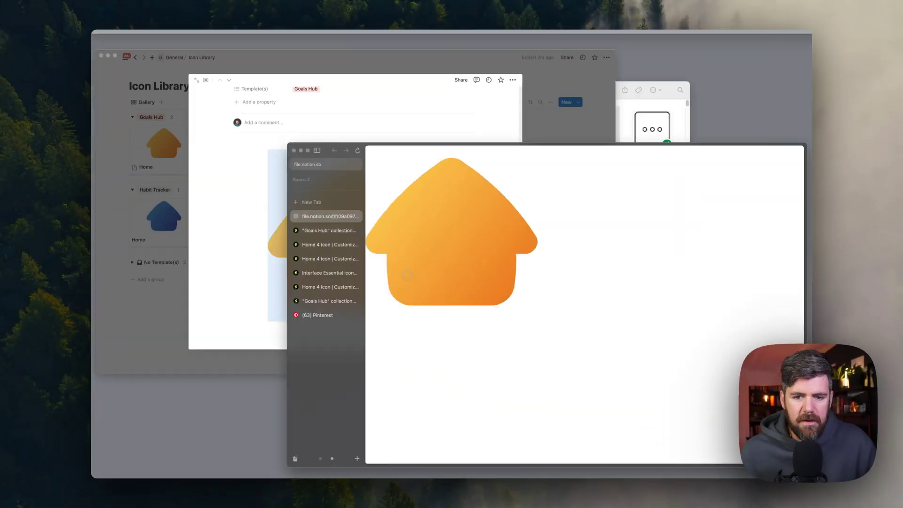
Switch from the Arc image tab back to the Notion Icon Library window
{"action": "key", "text": "ctrl+Up"}
{"action": "left_click", "coordinate": [259, 191]}
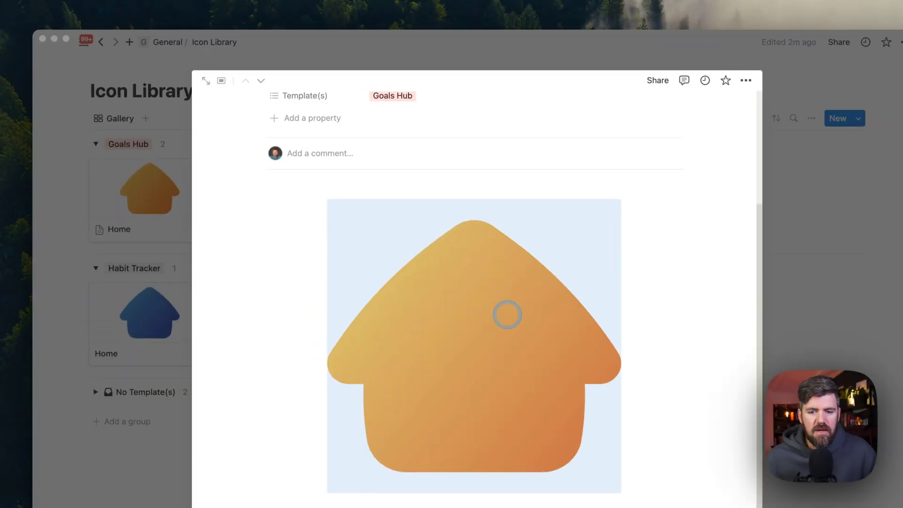
Set the Goals Hub | New Icons page icon to the pasted file.notion.so orange house image link
{"action": "left_click", "coordinate": [125, 146]}
{"action": "mouse_move", "coordinate": [86, 42]}
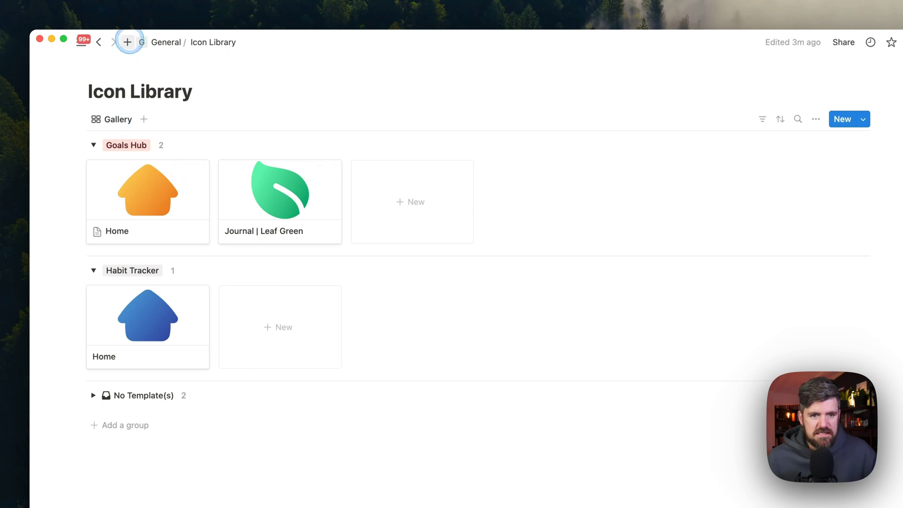
{"action": "left_click", "coordinate": [98, 240]}
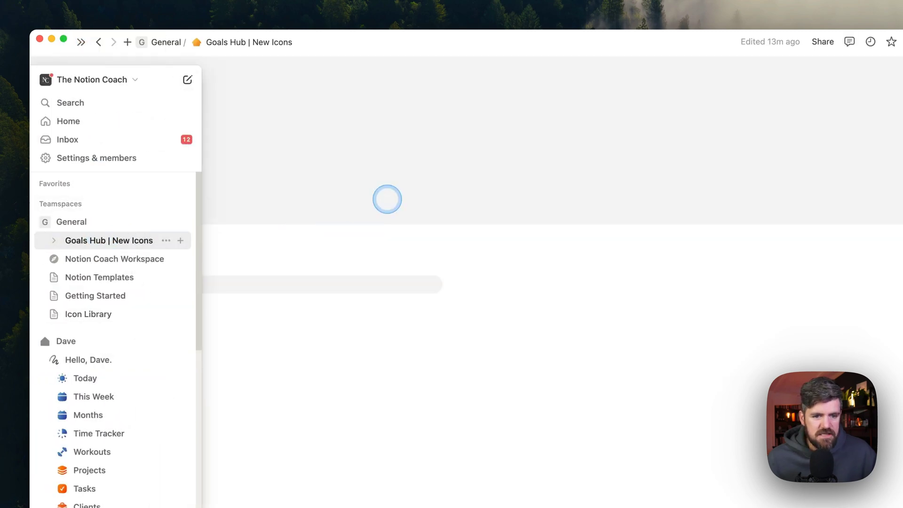
{"action": "left_click", "coordinate": [148, 223]}
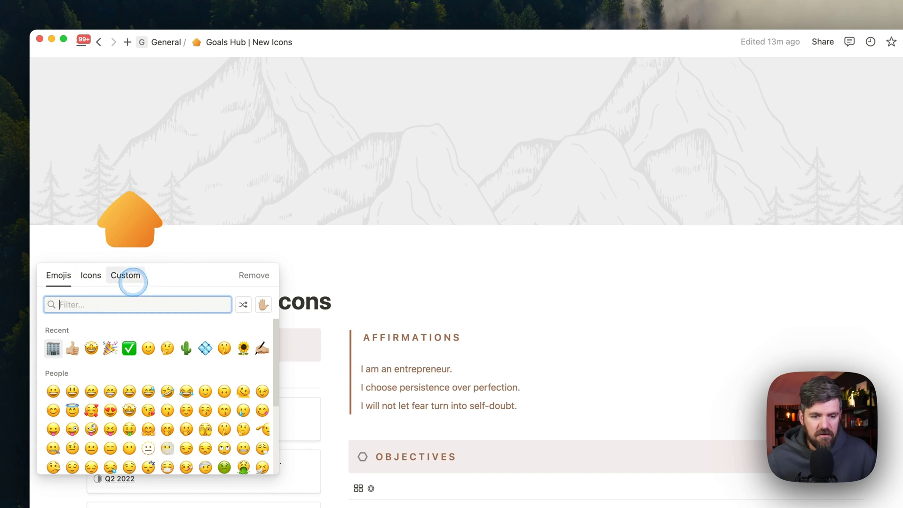
{"action": "left_click", "coordinate": [127, 276]}
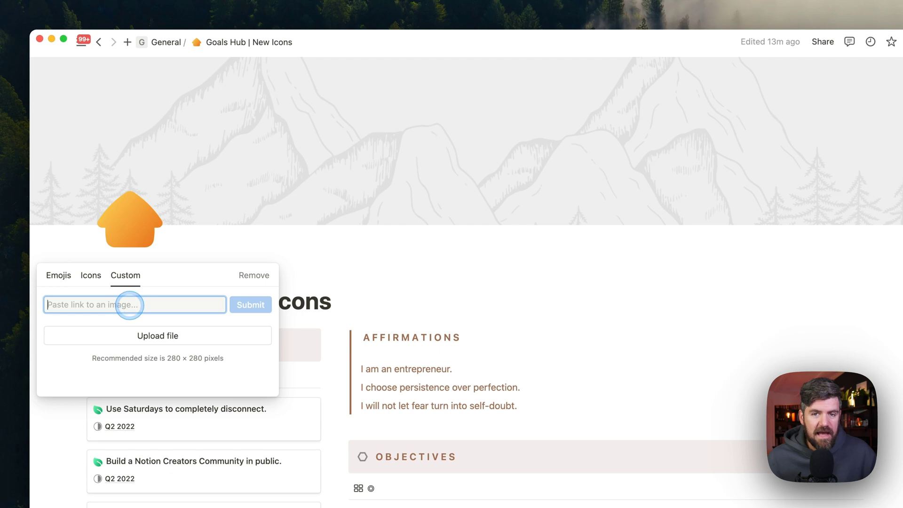
{"action": "key", "text": "super+v"}
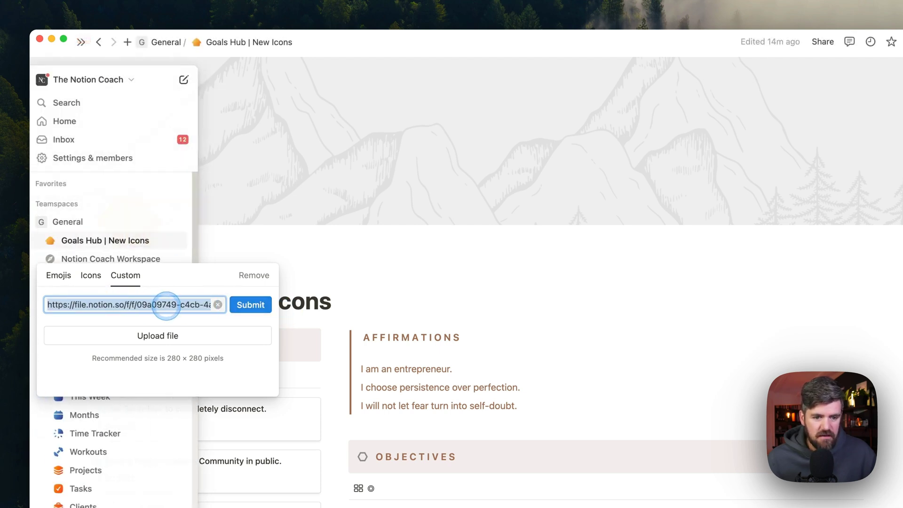
{"action": "left_click", "coordinate": [249, 305]}
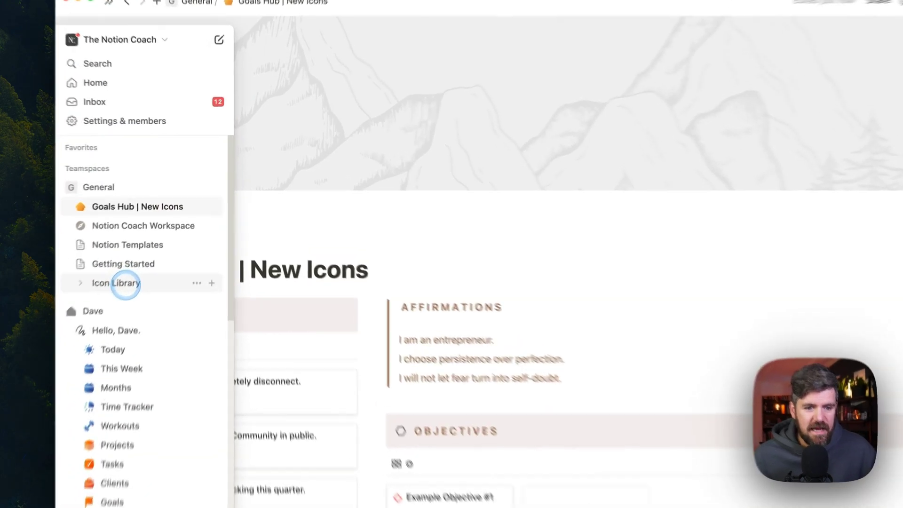
Show the URL property on Icon Library gallery cards, toggling Files & media on then off
{"action": "left_click", "coordinate": [151, 258]}
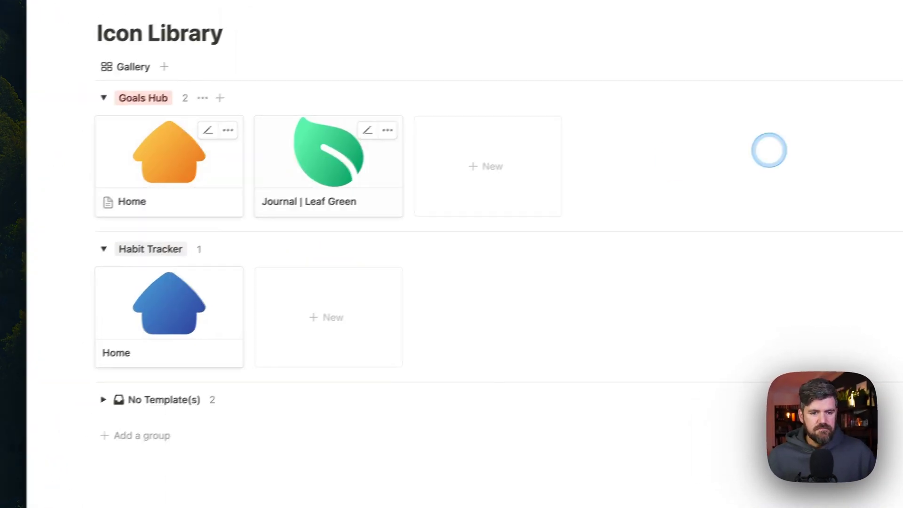
{"action": "left_click", "coordinate": [734, 107]}
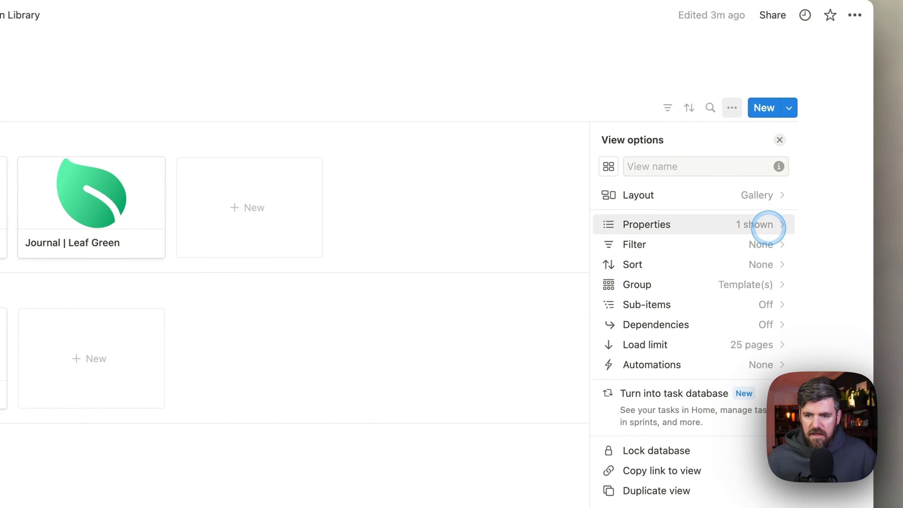
{"action": "left_click", "coordinate": [768, 225]}
{"action": "left_click", "coordinate": [763, 287]}
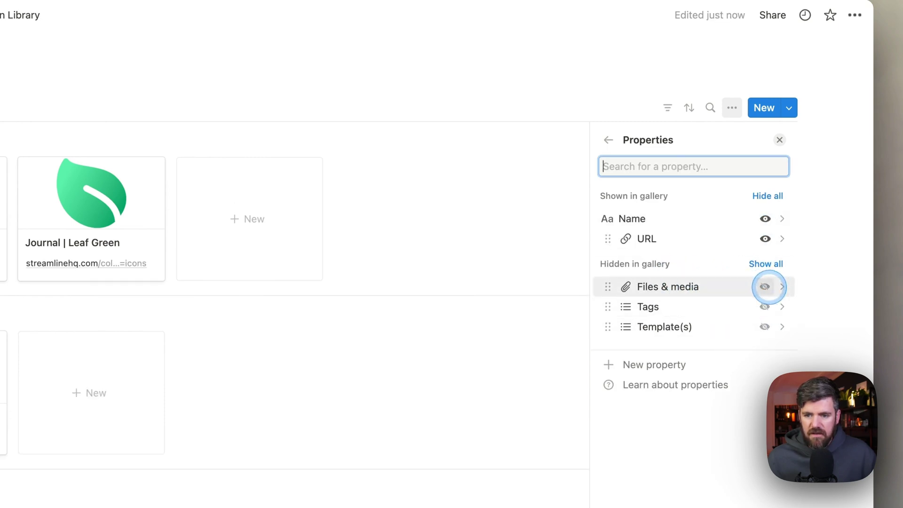
{"action": "left_click", "coordinate": [766, 287]}
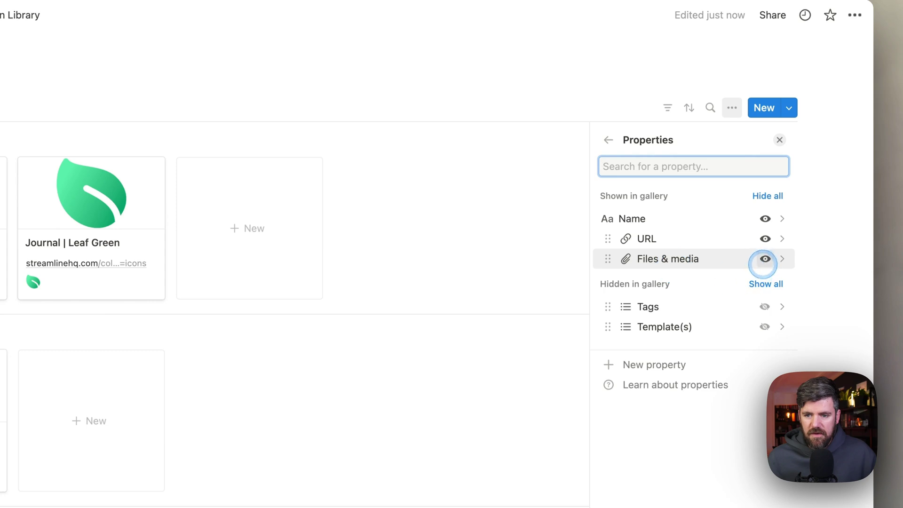
{"action": "left_click", "coordinate": [765, 259]}
Replace the Home entry's URL with the Notion-hosted file.notion.so SVG link
{"action": "left_click", "coordinate": [125, 162]}
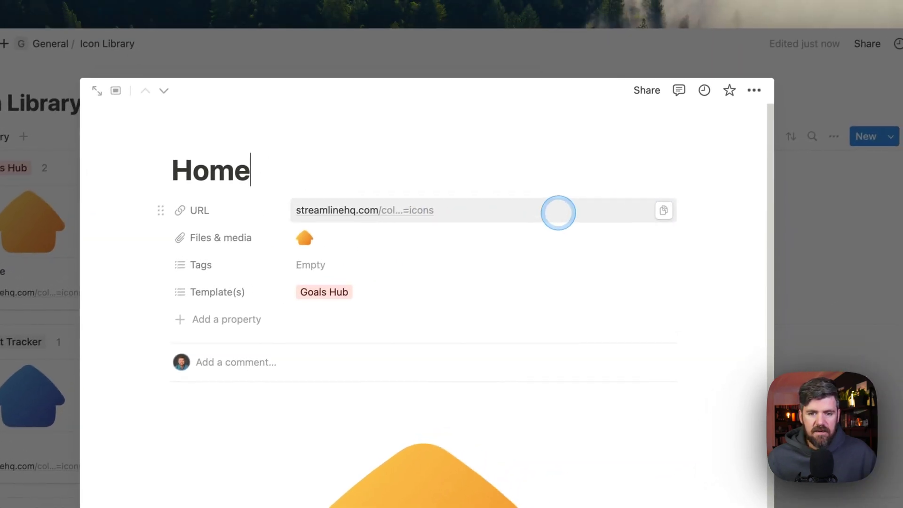
{"action": "left_click", "coordinate": [523, 216]}
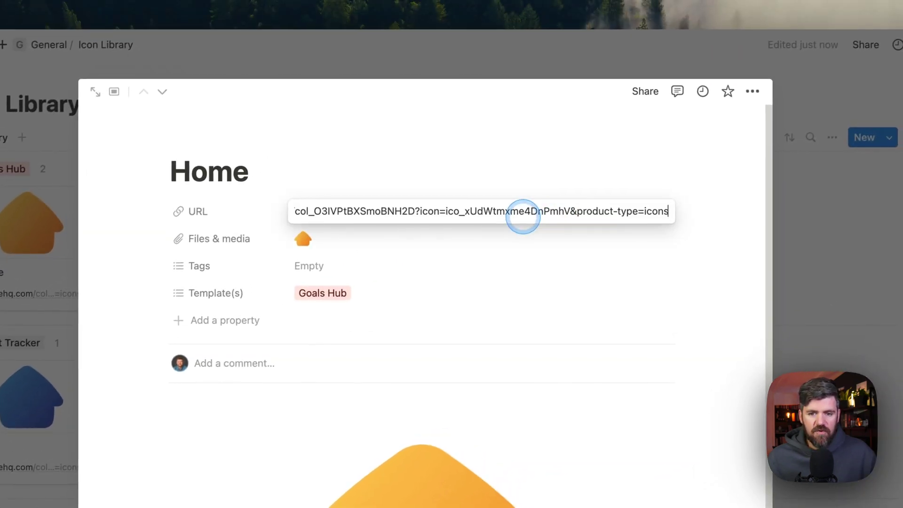
{"action": "key", "text": "ctrl+a"}
{"action": "key", "text": "ctrl+v"}
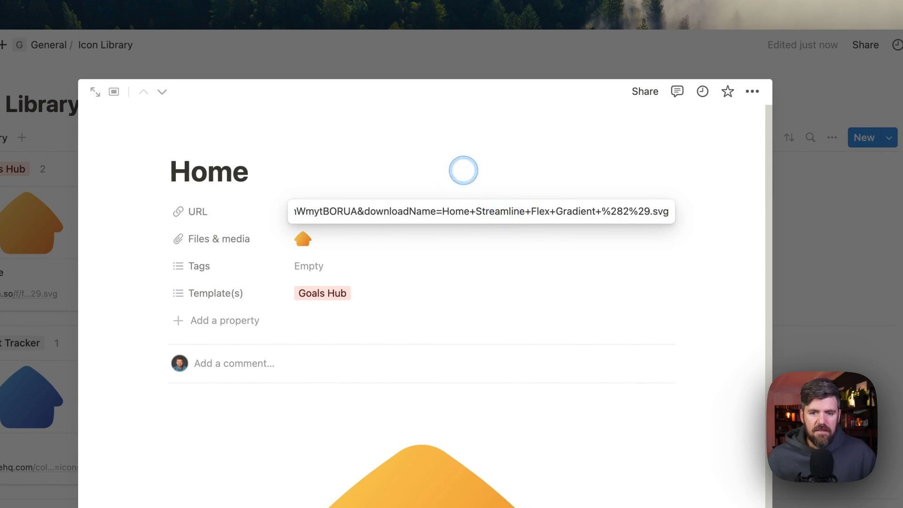
{"action": "left_click", "coordinate": [462, 169]}
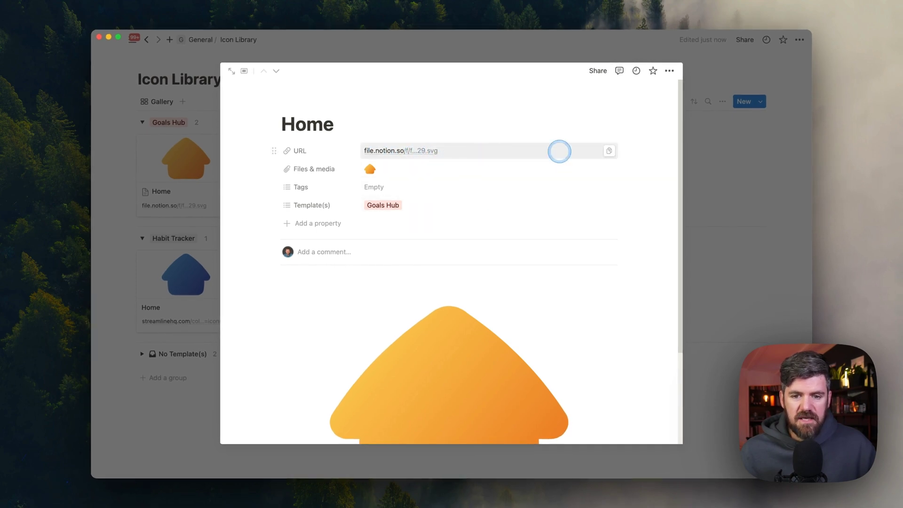
{"action": "left_click", "coordinate": [215, 216]}
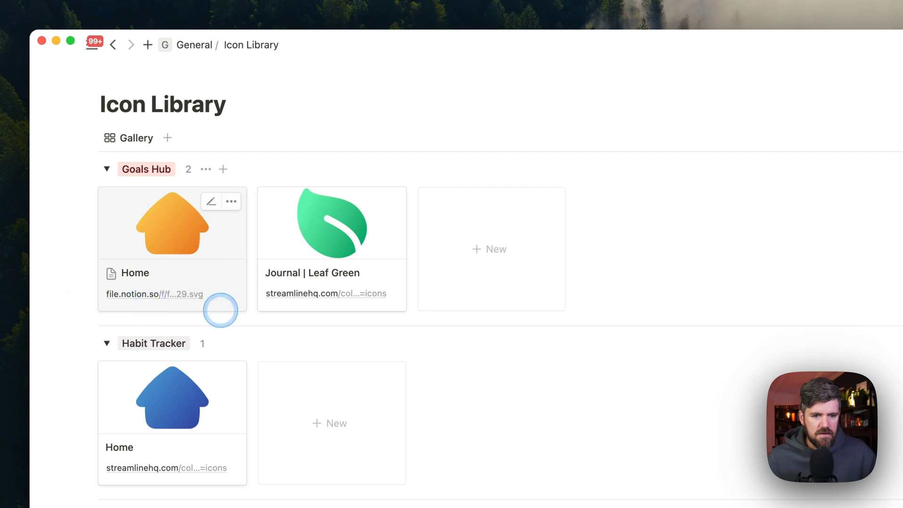
Copy the Home entry's link and apply it as the Home page's custom orange house icon
{"action": "left_click", "coordinate": [181, 287]}
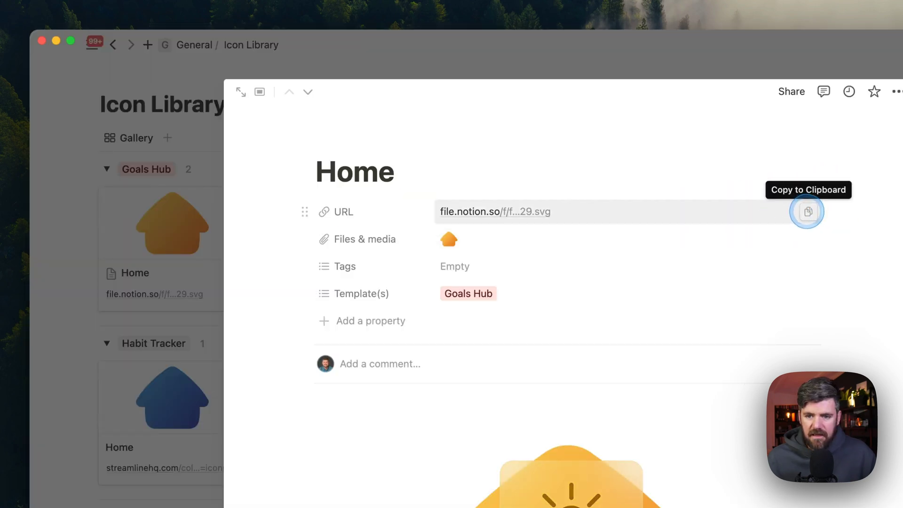
{"action": "left_click", "coordinate": [809, 212]}
{"action": "mouse_move", "coordinate": [355, 171]}
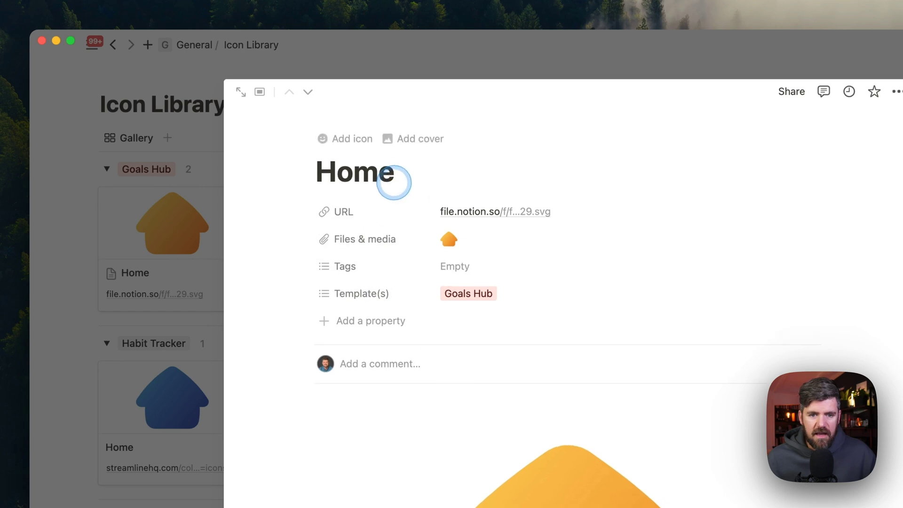
{"action": "left_click", "coordinate": [351, 139]}
{"action": "left_click", "coordinate": [303, 247]}
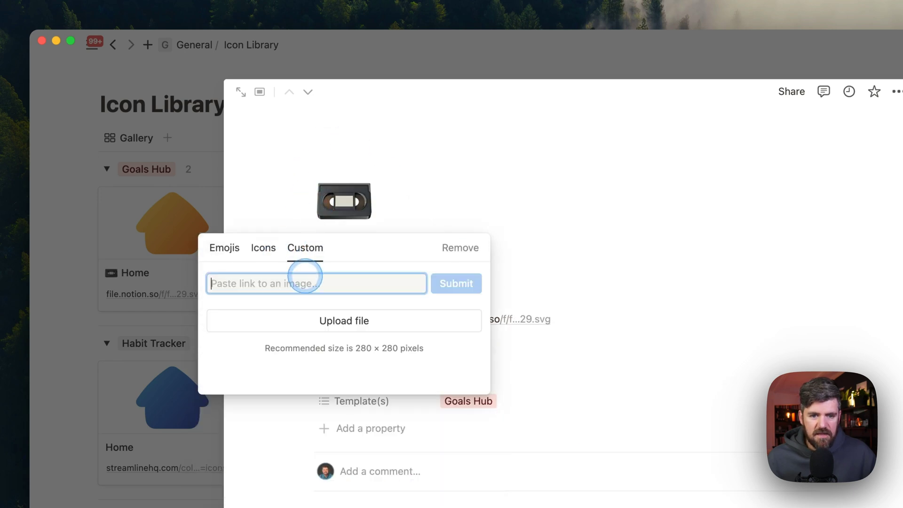
{"action": "key", "text": "super+v"}
{"action": "left_click", "coordinate": [456, 283]}
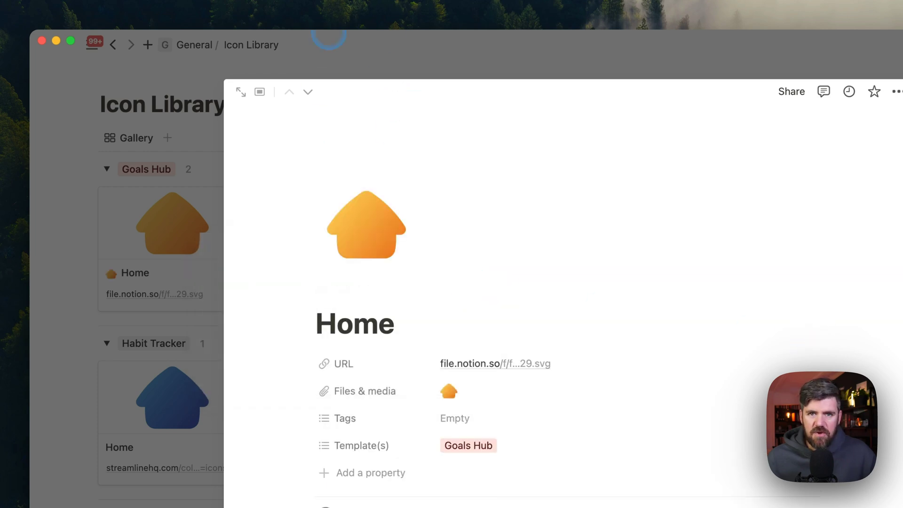
{"action": "left_click", "coordinate": [150, 152]}
{"action": "left_click", "coordinate": [89, 43]}
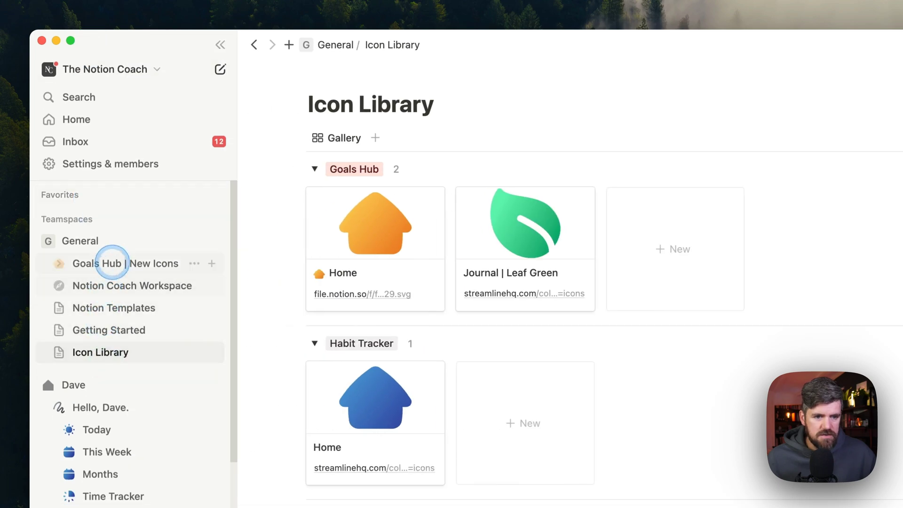
Give the Areas° database the Notion-hosted orange house image as its custom icon, returning to Icon Library
{"action": "left_click", "coordinate": [95, 263]}
{"action": "scroll", "coordinate": [466, 384], "scroll_direction": "down", "scroll_amount": 10}
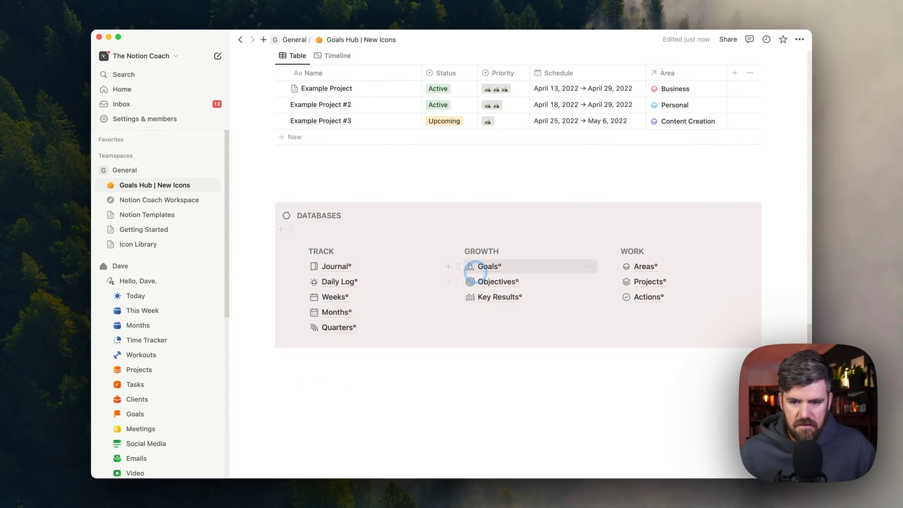
{"action": "left_click", "coordinate": [626, 267]}
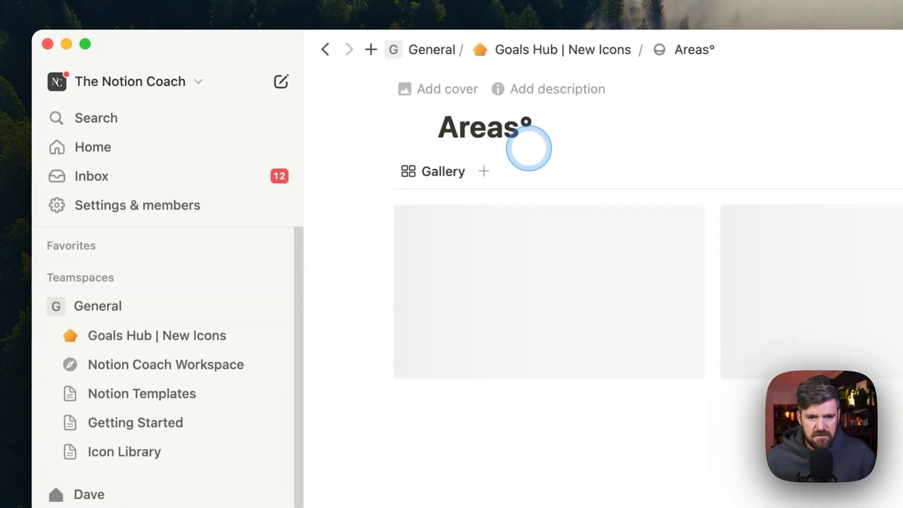
{"action": "left_click", "coordinate": [408, 127]}
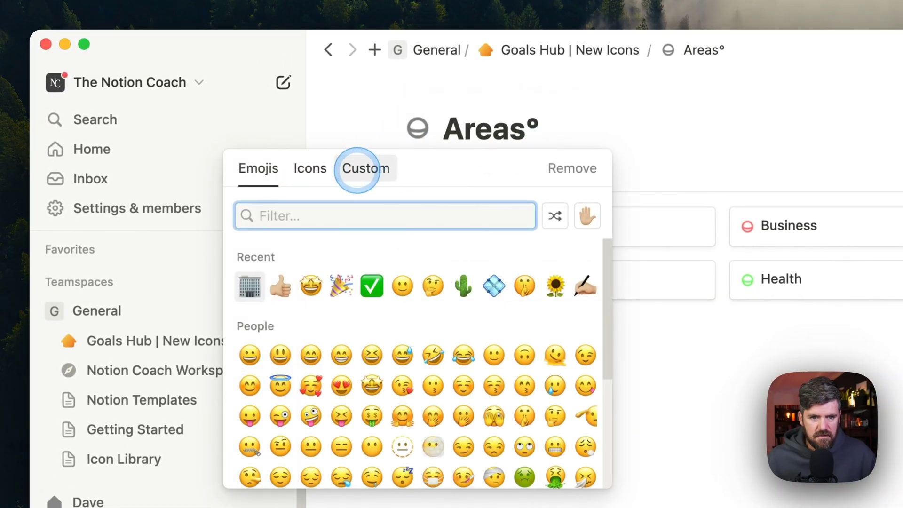
{"action": "left_click", "coordinate": [357, 172]}
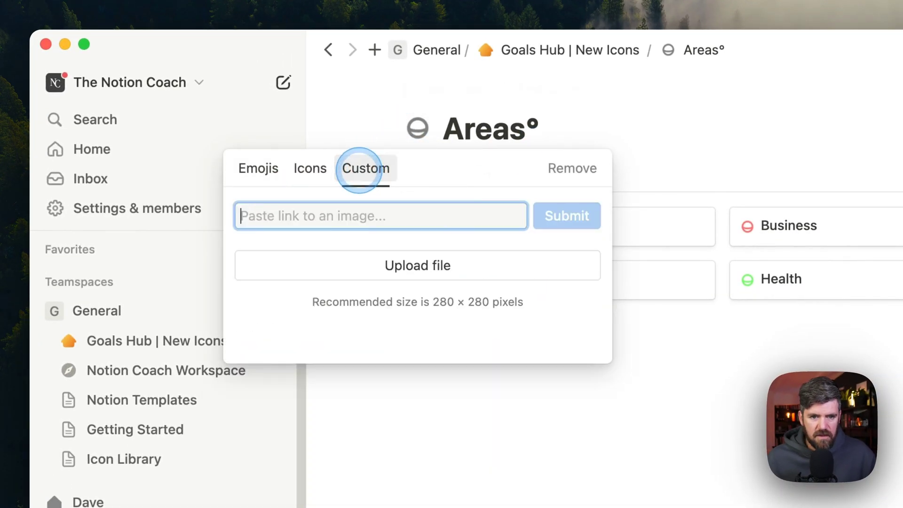
{"action": "key", "text": "super+v"}
{"action": "left_click", "coordinate": [543, 216]}
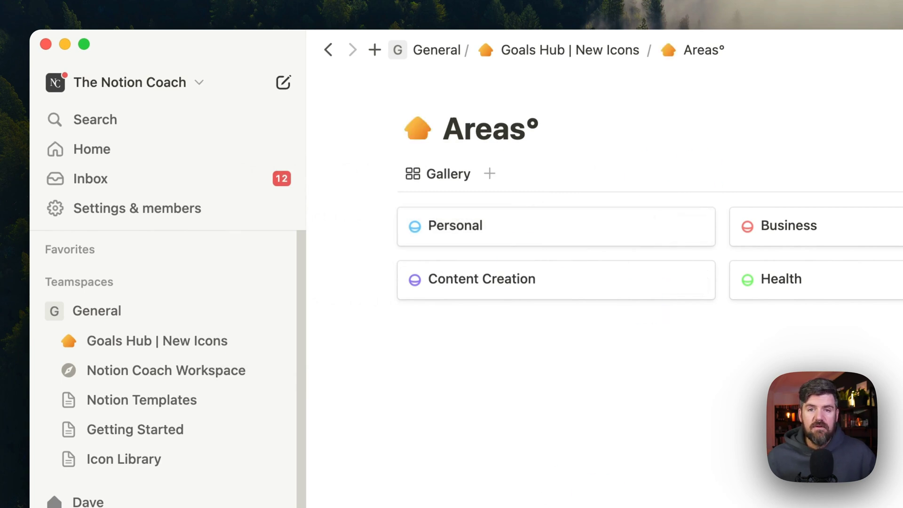
{"action": "left_click", "coordinate": [169, 458]}
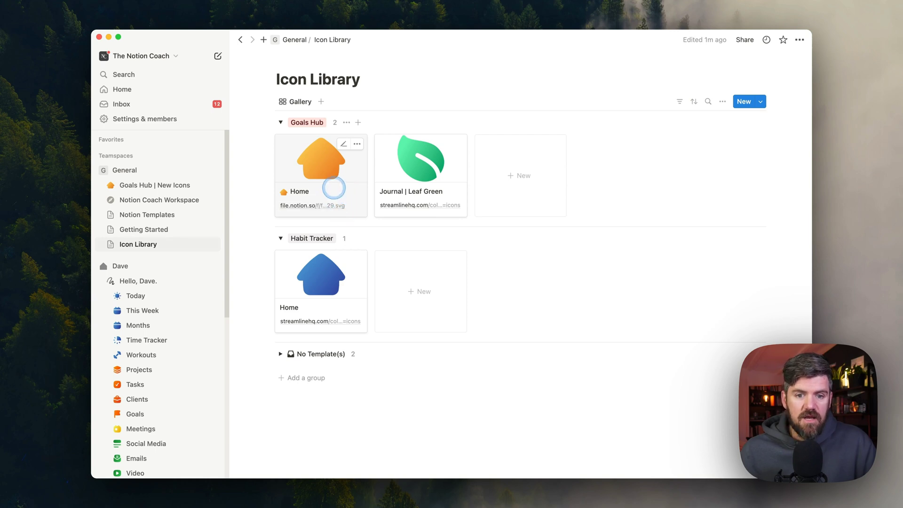
{"action": "left_click", "coordinate": [337, 189]}
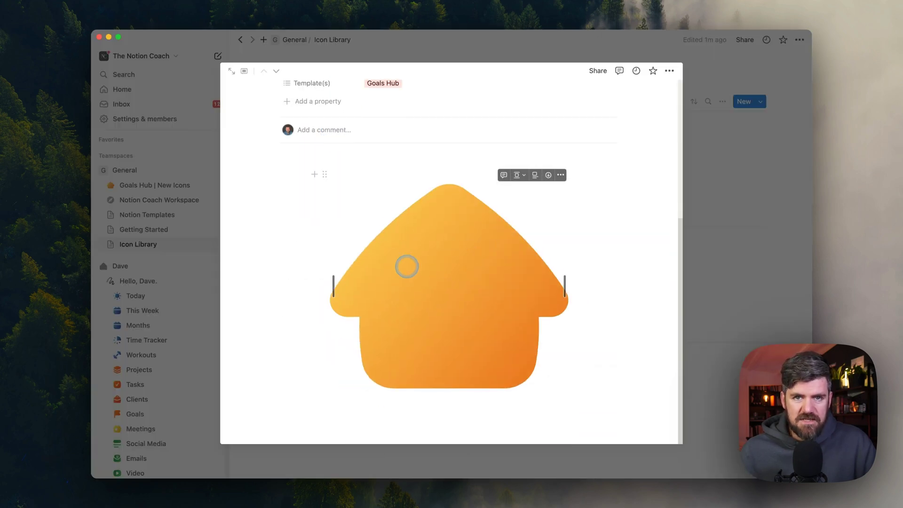
{"action": "scroll", "coordinate": [508, 162], "scroll_direction": "up", "scroll_amount": 5}
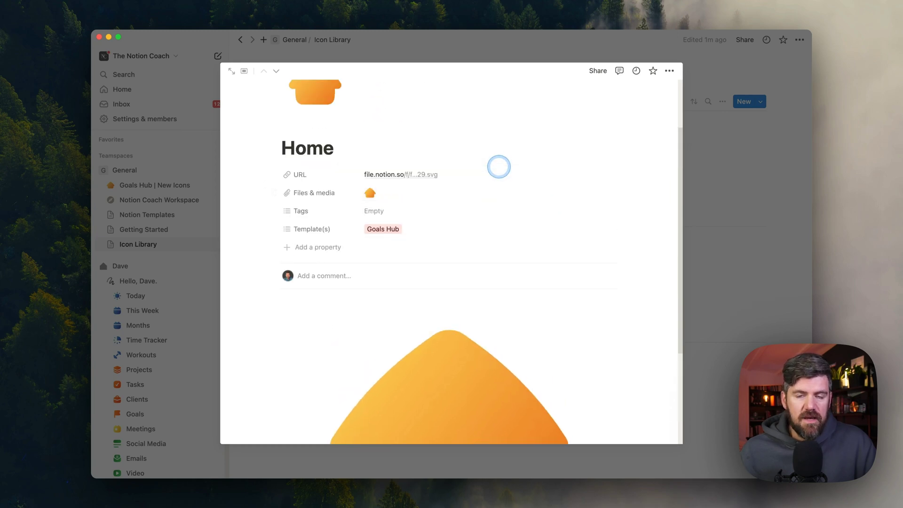
{"action": "scroll", "coordinate": [499, 166], "scroll_direction": "up", "scroll_amount": 1}
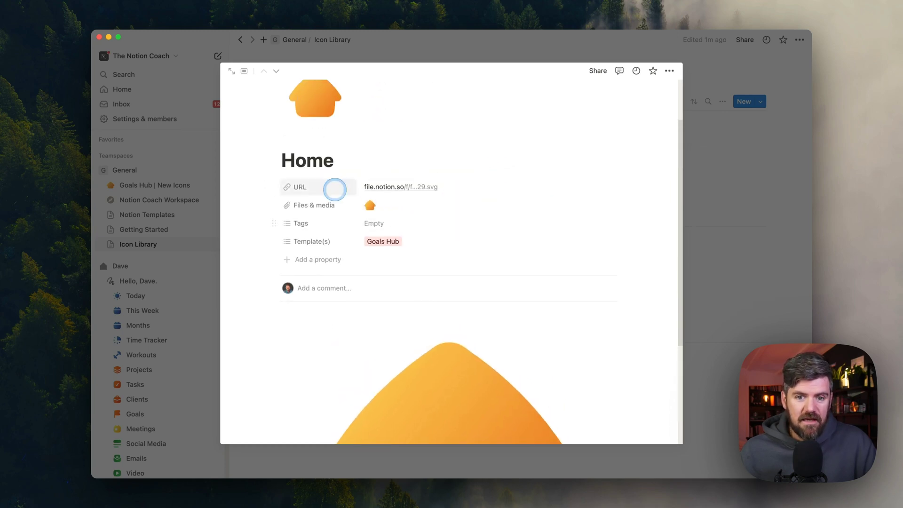
{"action": "key", "text": "Escape"}
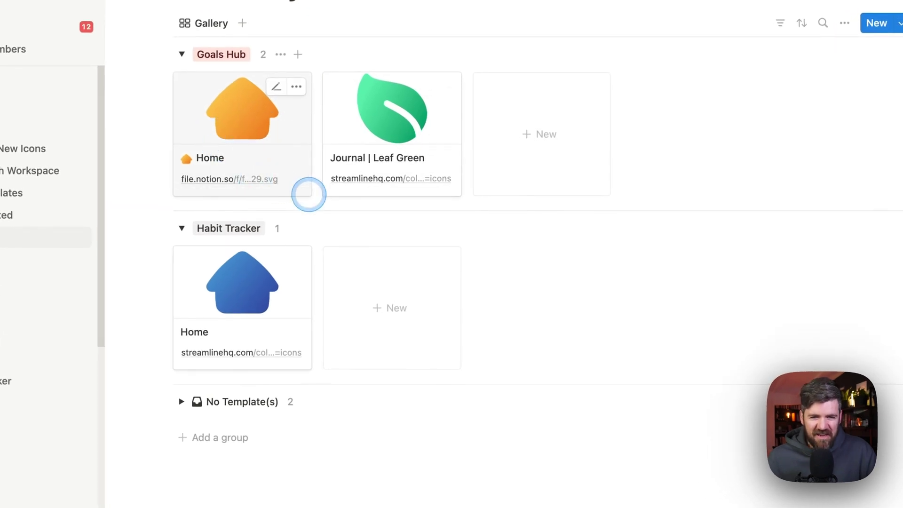
{"action": "left_click", "coordinate": [294, 169]}
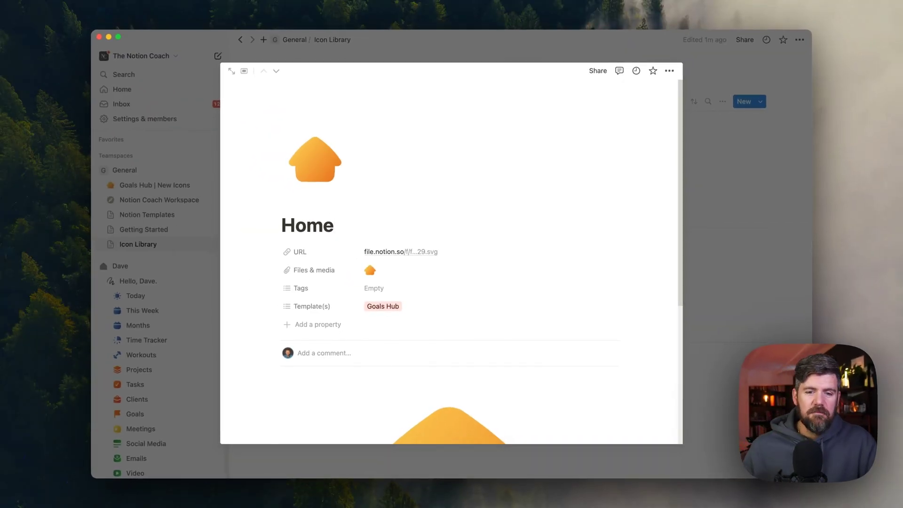
{"action": "left_click", "coordinate": [715, 282]}
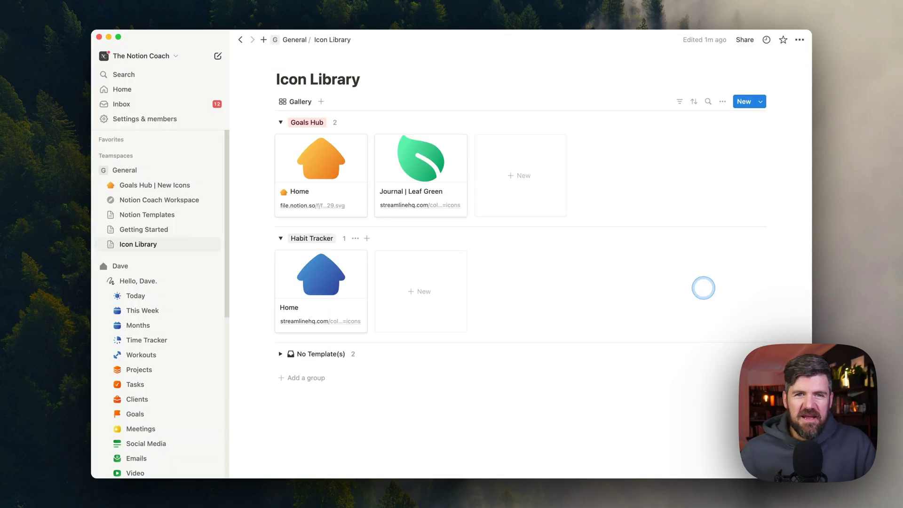